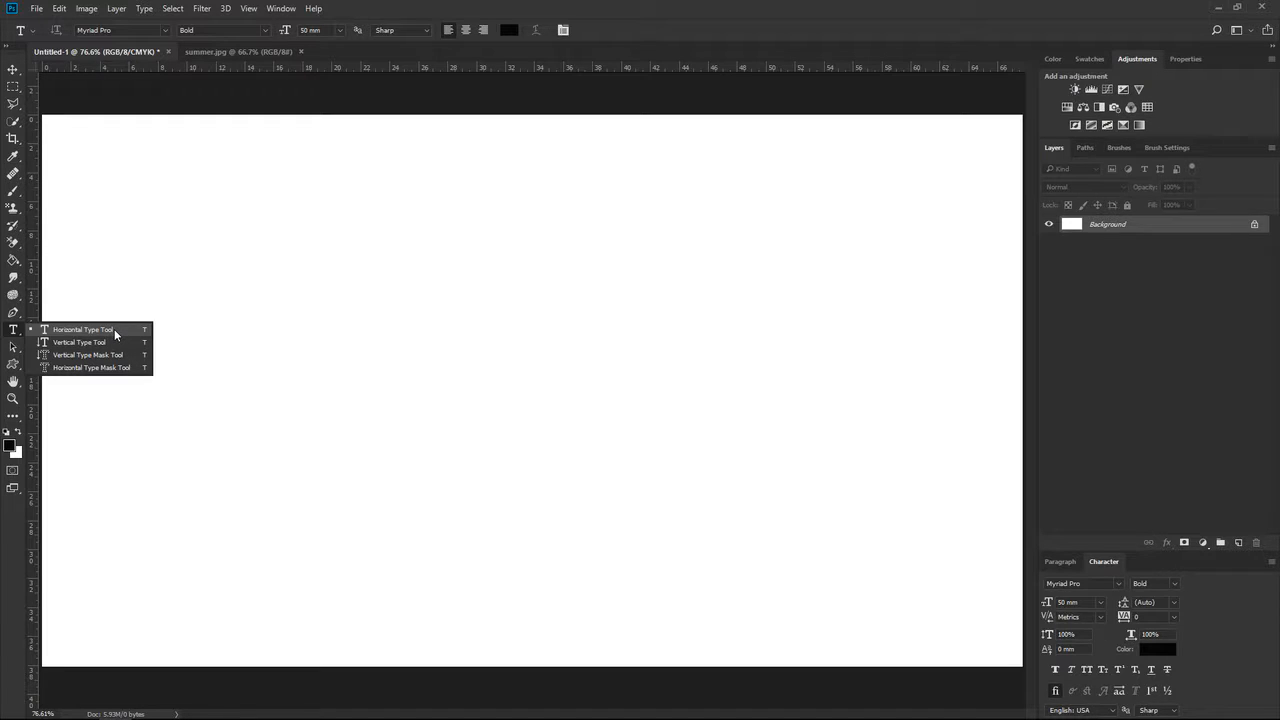
Add a single line of horizontal point text reading "practice for students" on the canvas and commit it.
{"action": "left_click", "coordinate": [114, 329]}
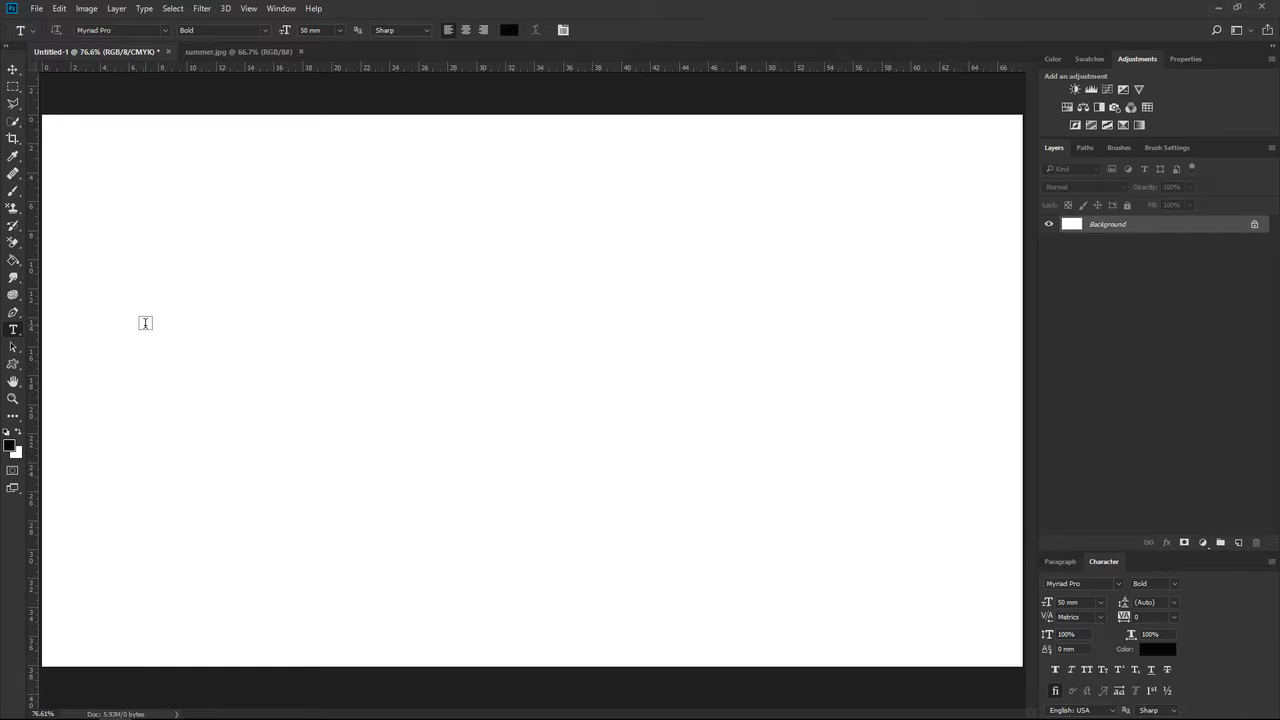
{"action": "left_click", "coordinate": [145, 321]}
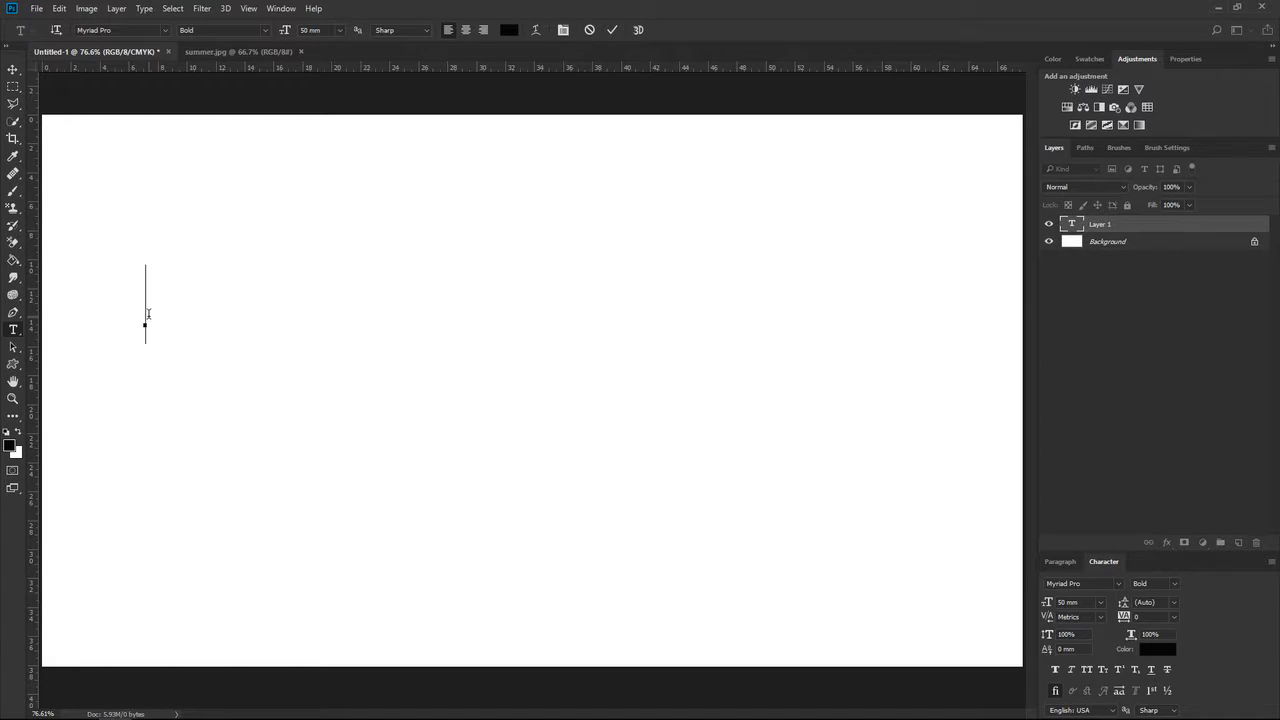
{"action": "type", "text": "practice "}
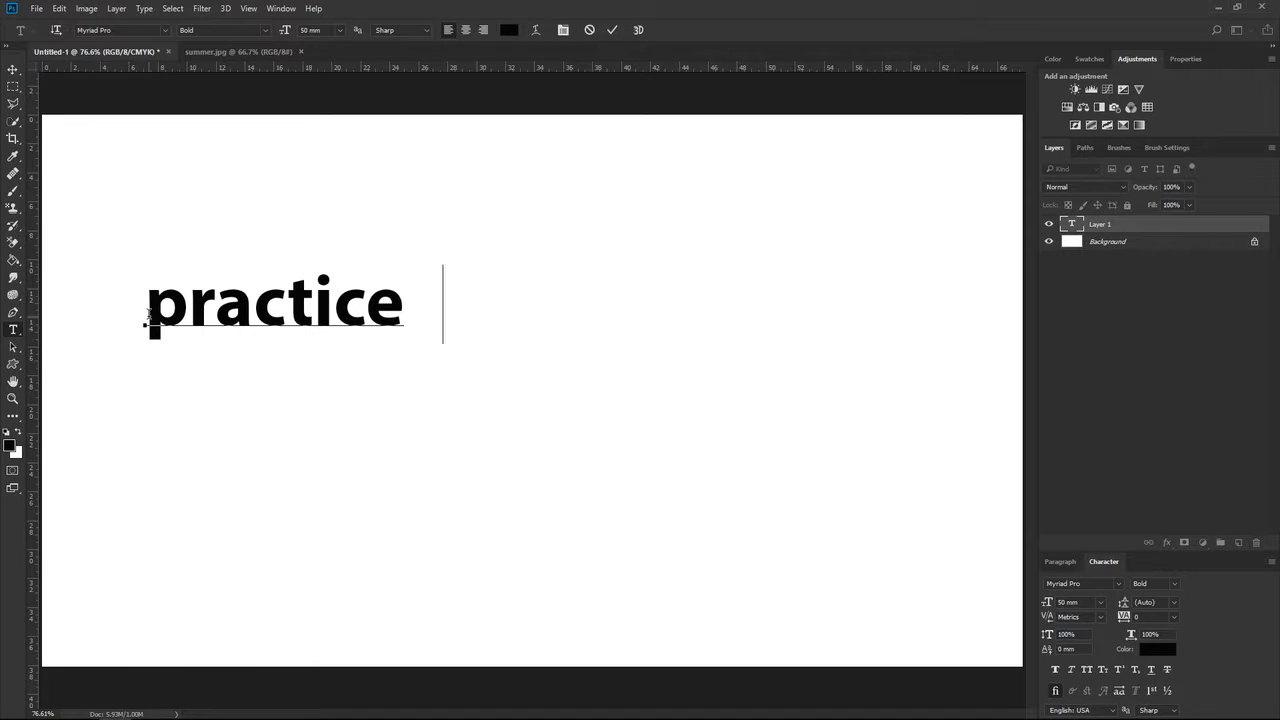
{"action": "type", "text": "for students"}
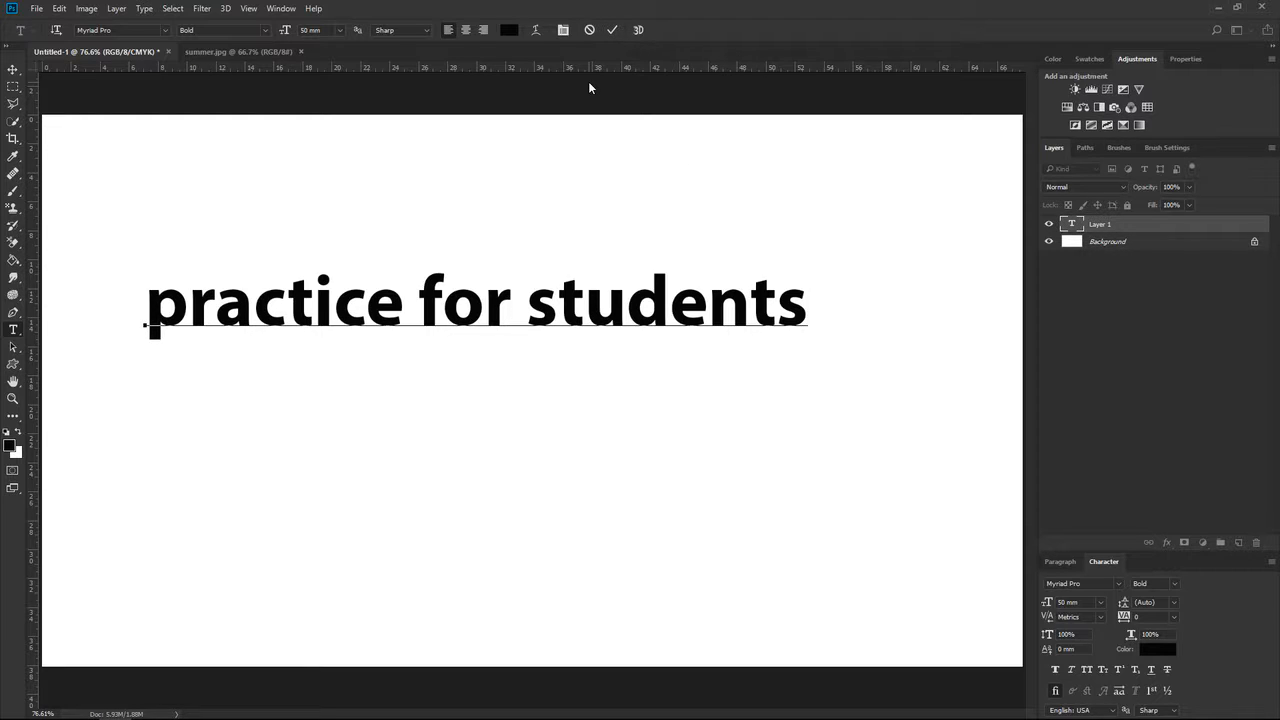
{"action": "key", "text": "ctrl+Return"}
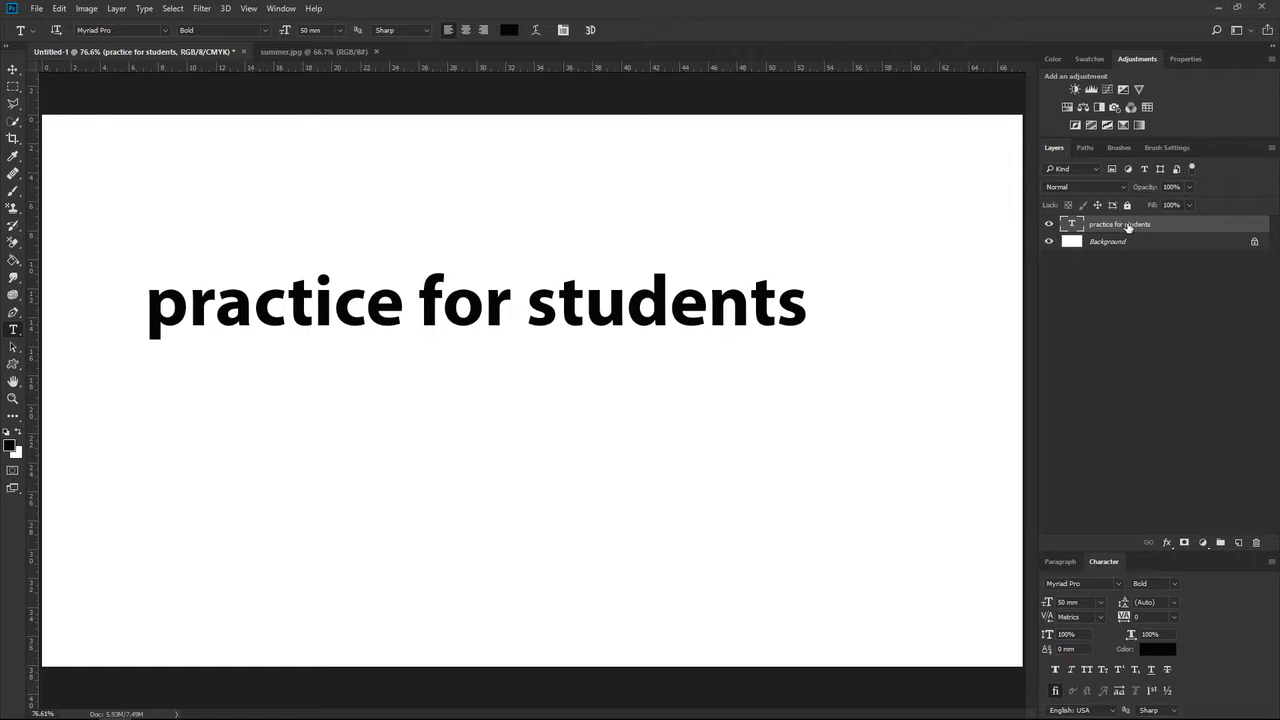
Reopen the text line for editing, append the filler word "awdwda" after "students", and commit it.
{"action": "double_click", "coordinate": [1127, 224]}
{"action": "key", "text": "Return"}
{"action": "left_click", "coordinate": [157, 295]}
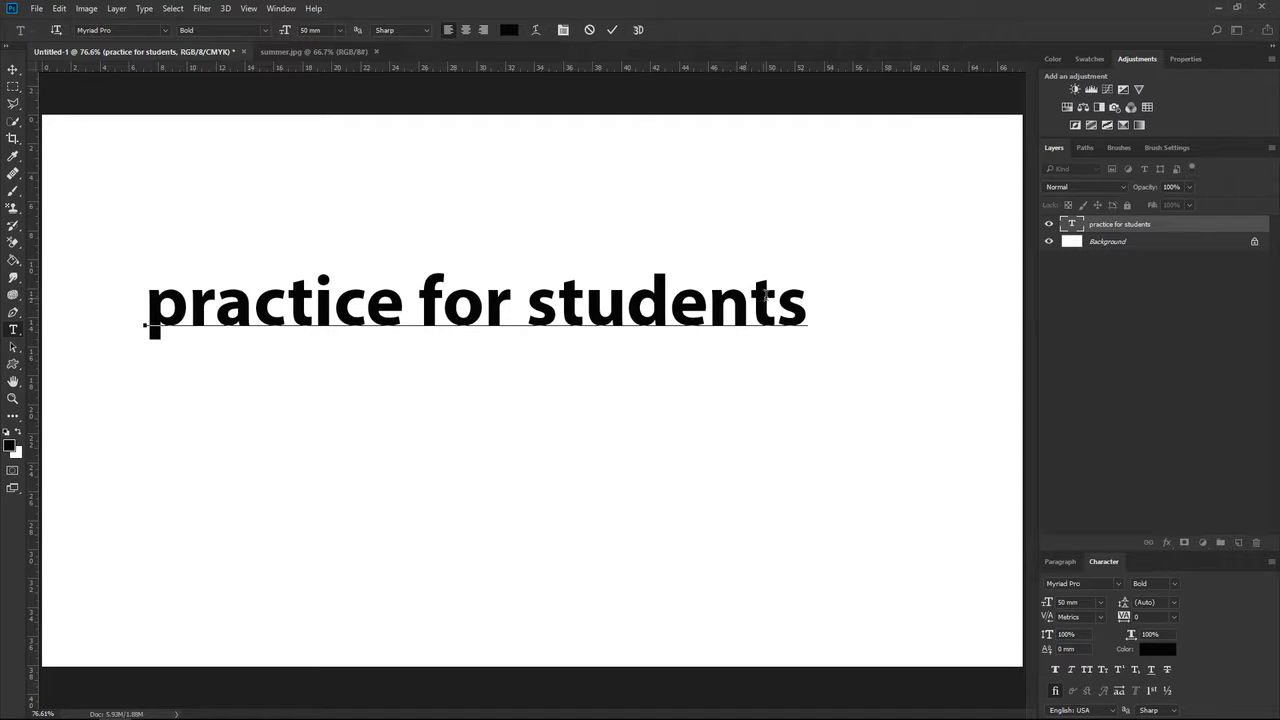
{"action": "left_click", "coordinate": [803, 295]}
{"action": "type", "text": "afaefa"}
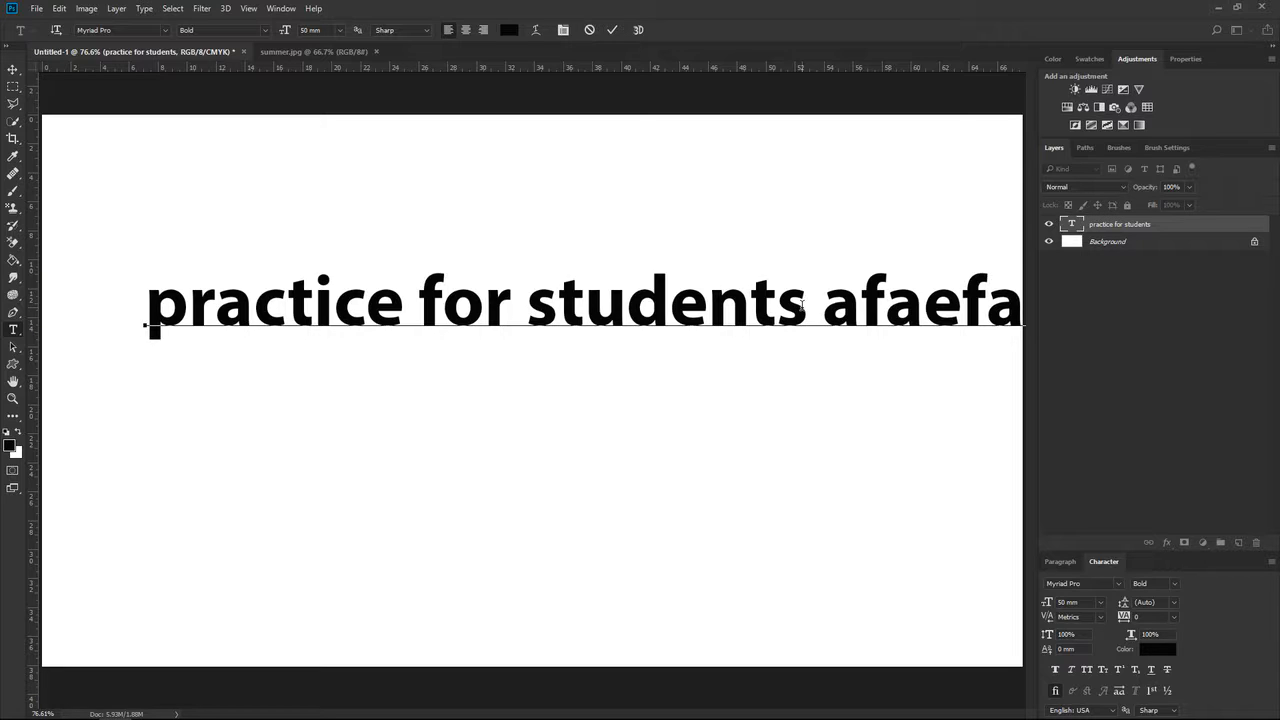
{"action": "key", "text": "ctrl+z"}
{"action": "type", "text": "awdwe"}
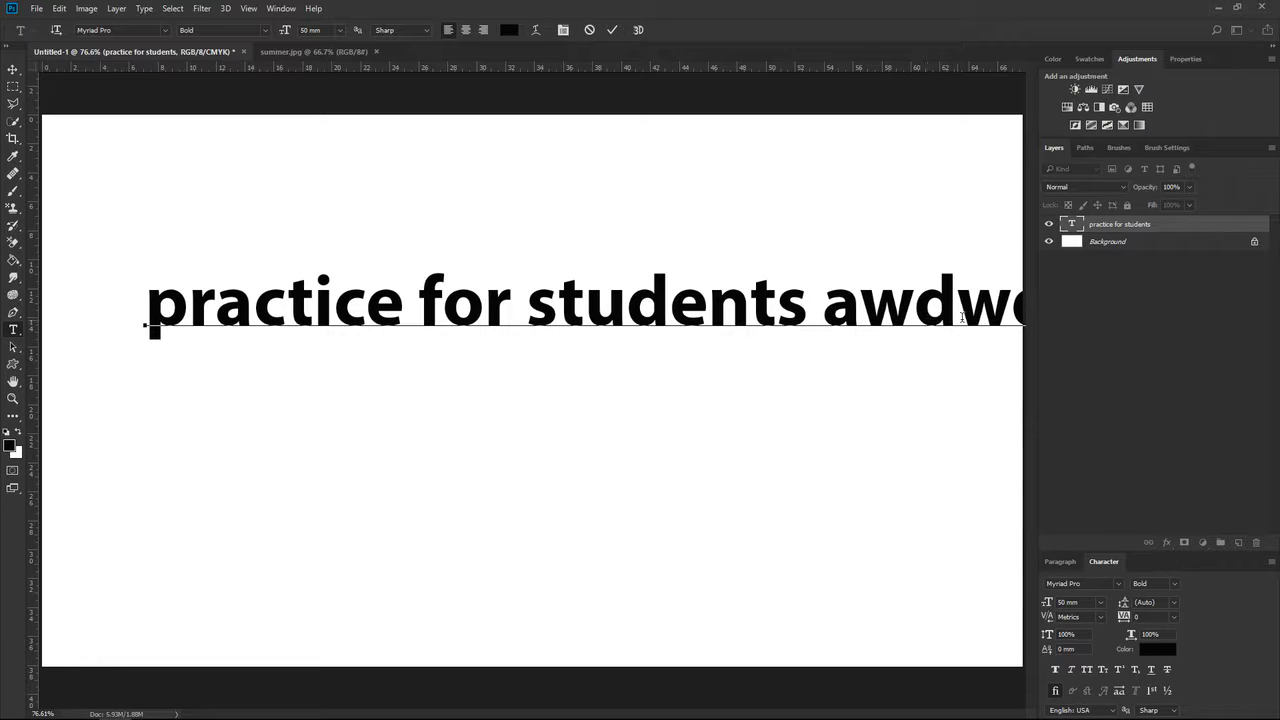
{"action": "left_click", "coordinate": [1116, 317]}
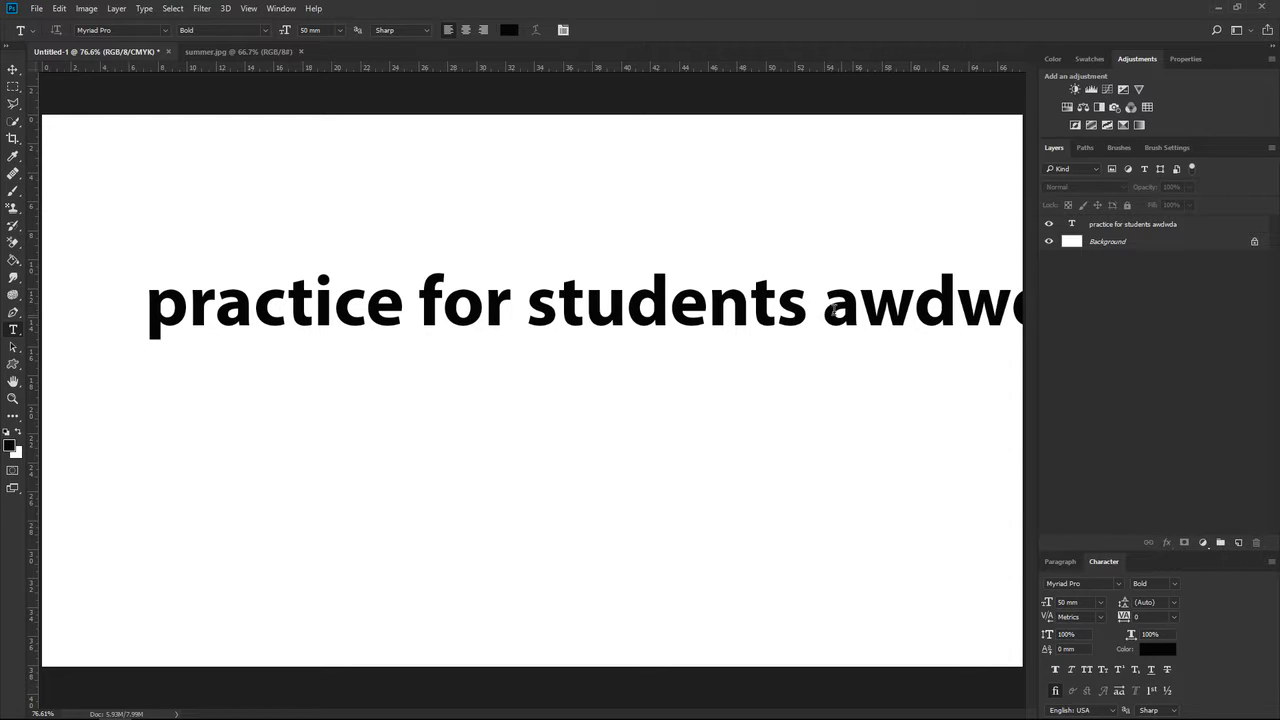
Lengthen the filler text and break it into two extra lines below "practice for students", then delete both filler lines.
{"action": "left_click", "coordinate": [824, 306]}
{"action": "type", "text": "ada"}
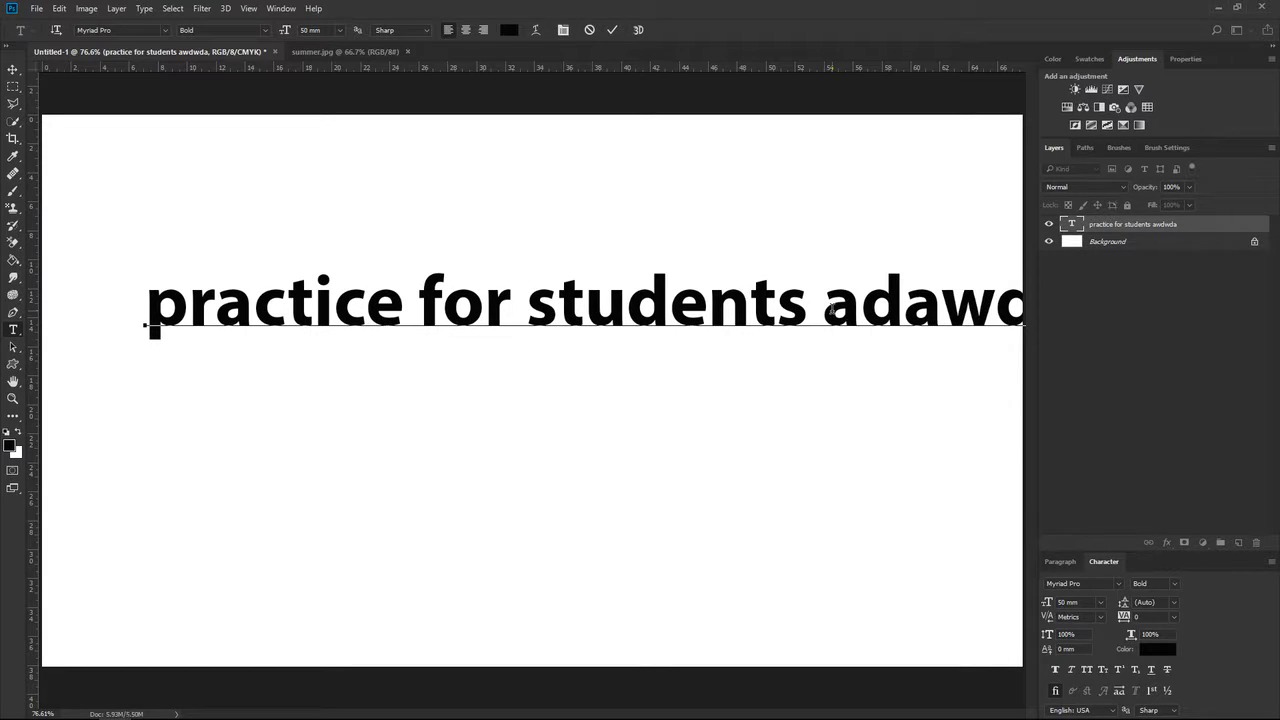
{"action": "key", "text": "Return"}
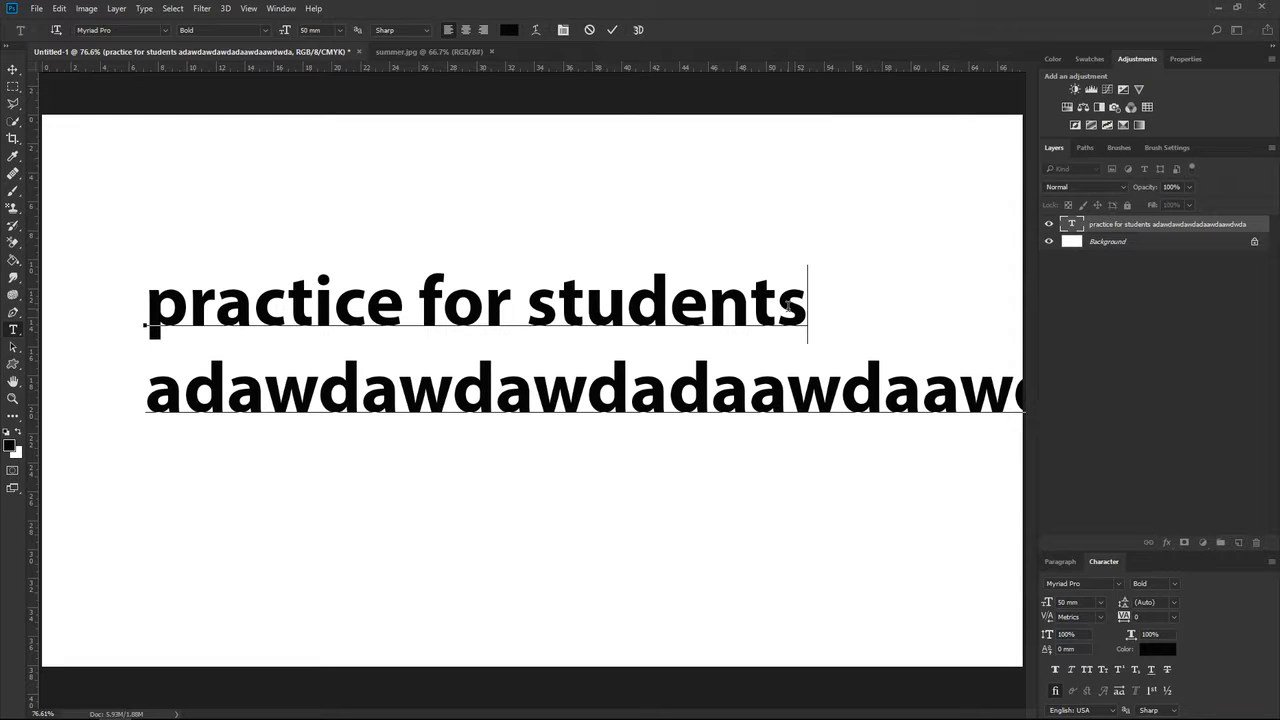
{"action": "left_click", "coordinate": [535, 390]}
{"action": "key", "text": "Return"}
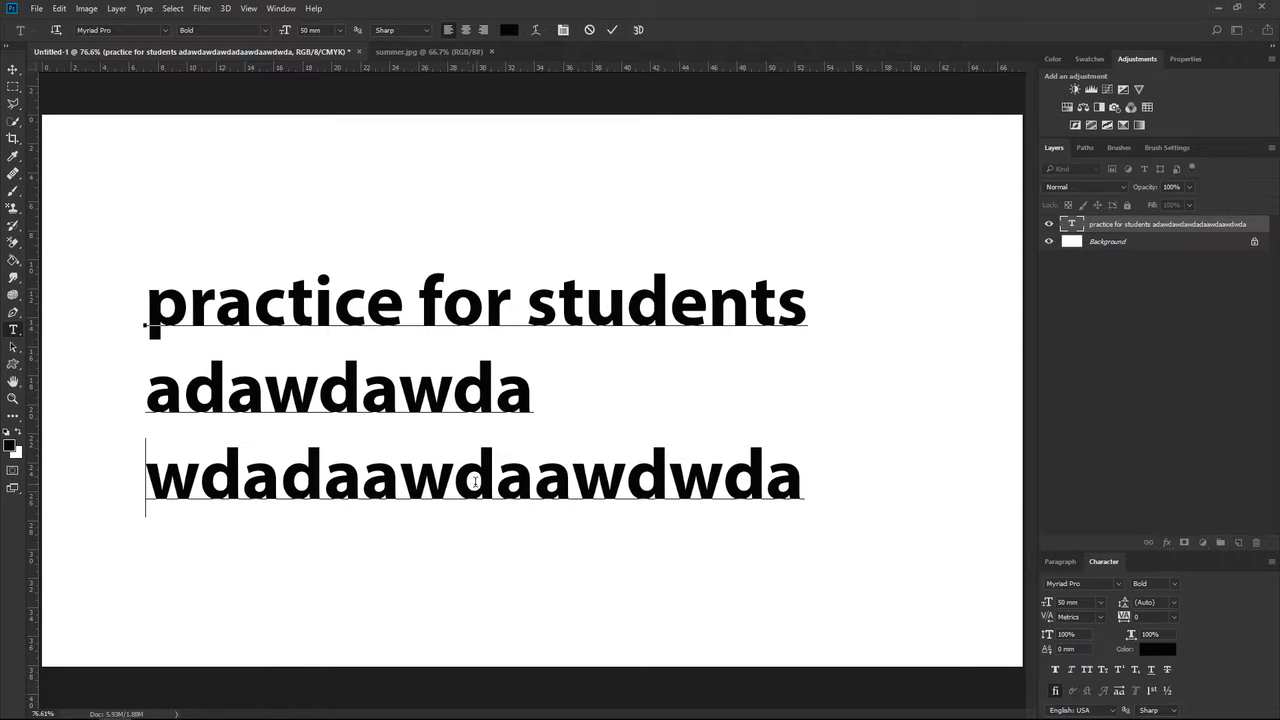
{"action": "left_click_drag", "start_coordinate": [785, 489], "coordinate": [124, 401]}
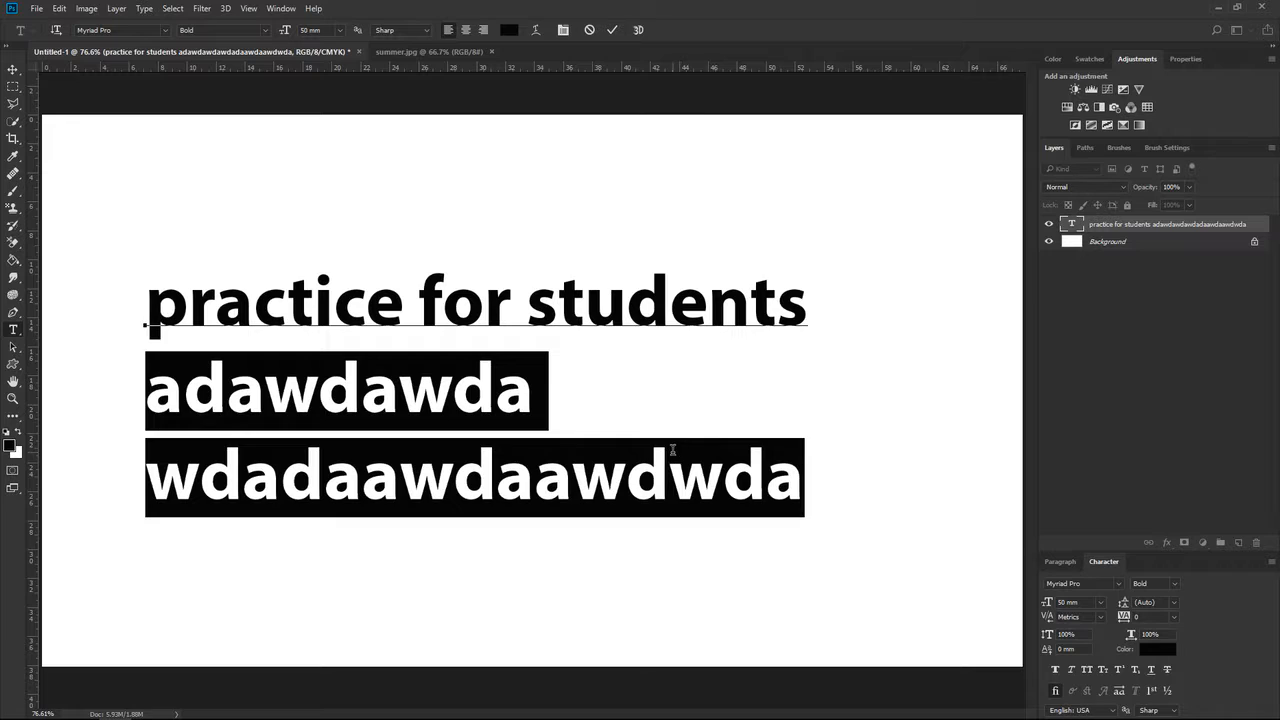
{"action": "key", "text": "BackSpace"}
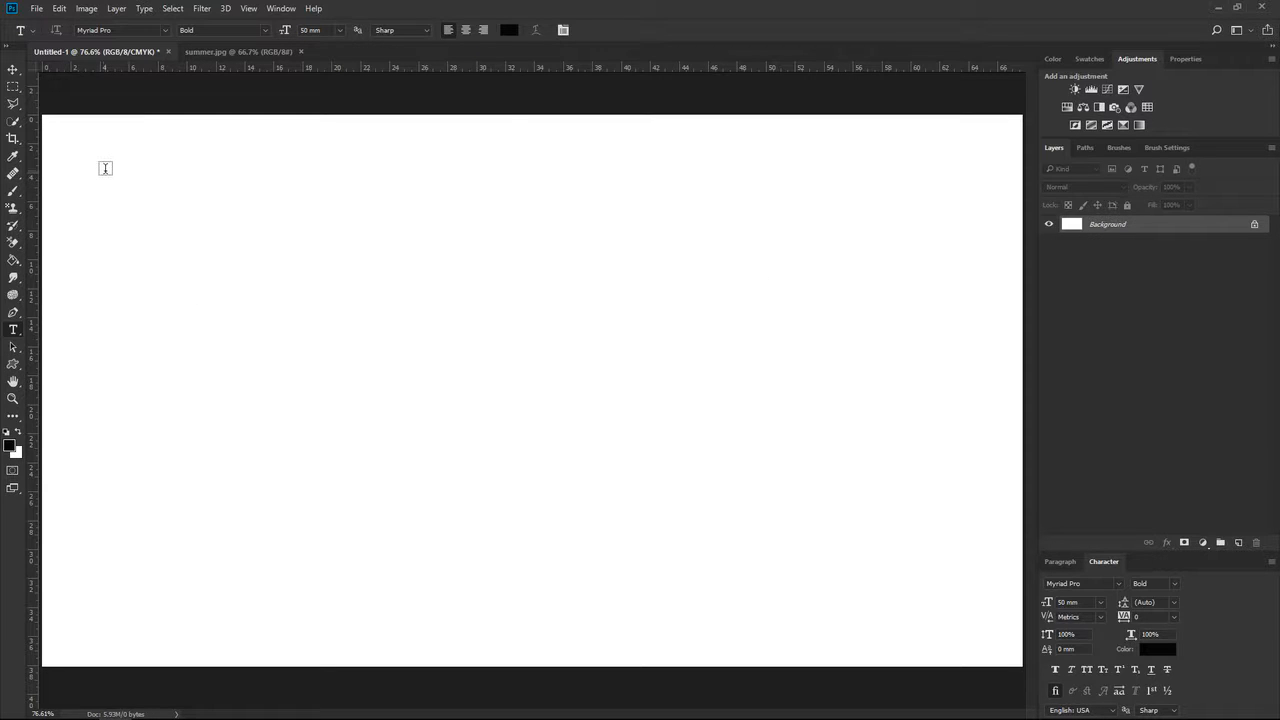
Draw a paragraph text box over the upper-left area of the canvas and enter "practice for students" in it.
{"action": "left_click_drag", "start_coordinate": [95, 144], "coordinate": [528, 522]}
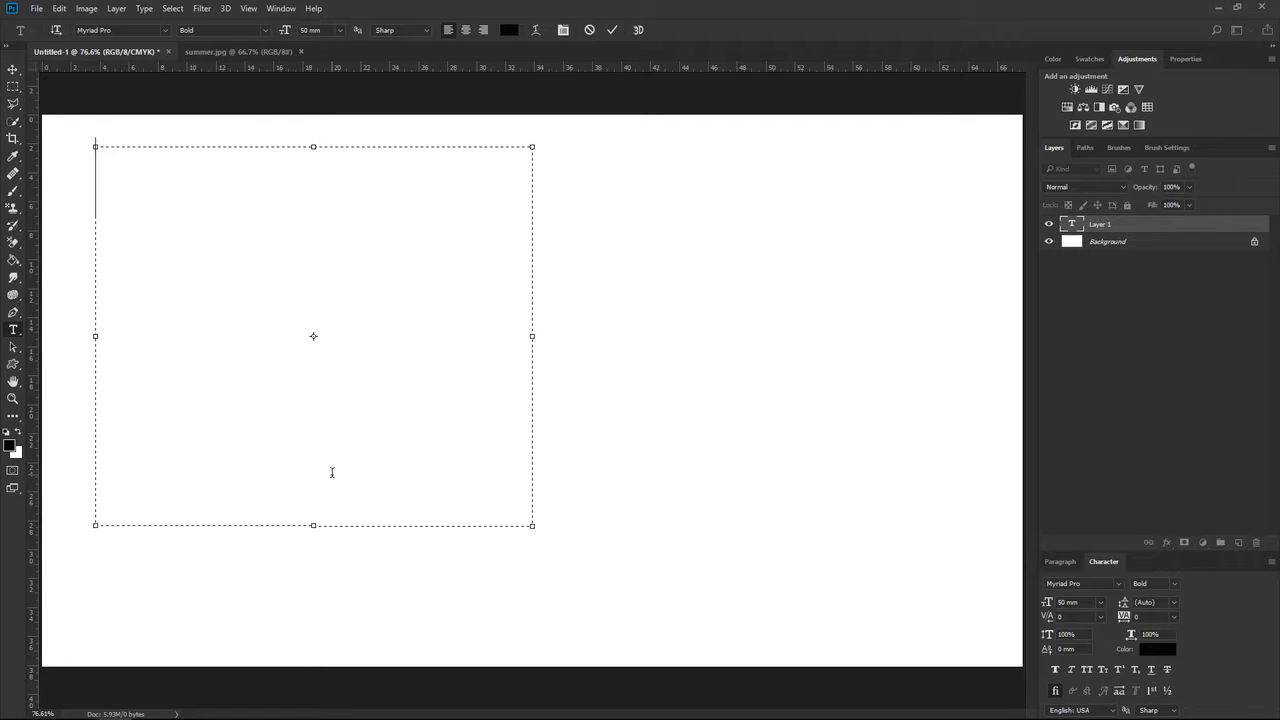
{"action": "type", "text": "pra"}
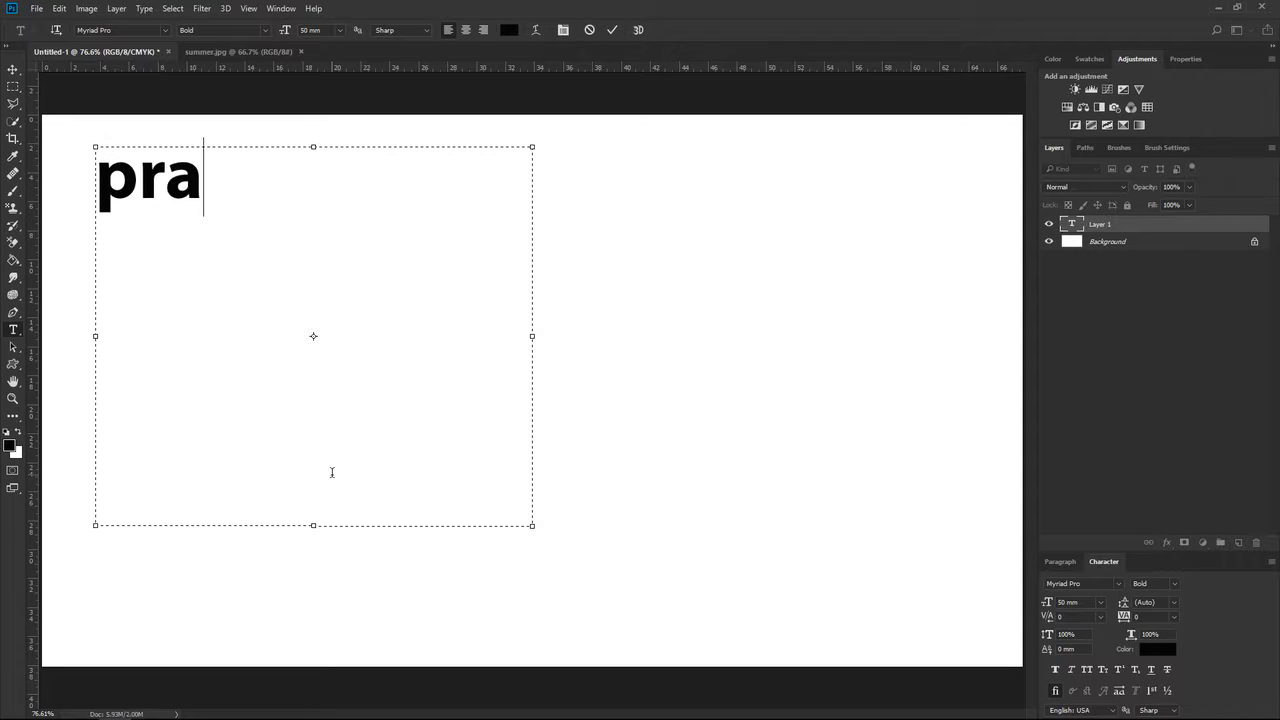
{"action": "type", "text": "ctice fo"}
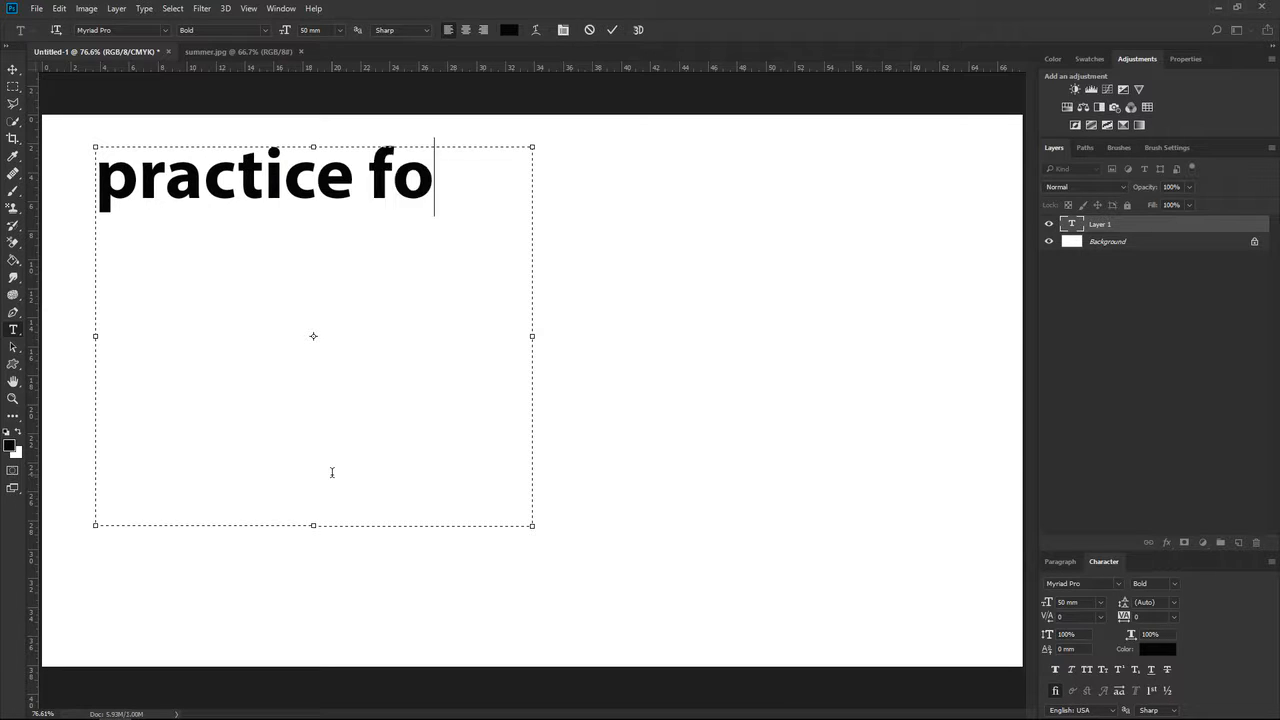
{"action": "type", "text": "r students"}
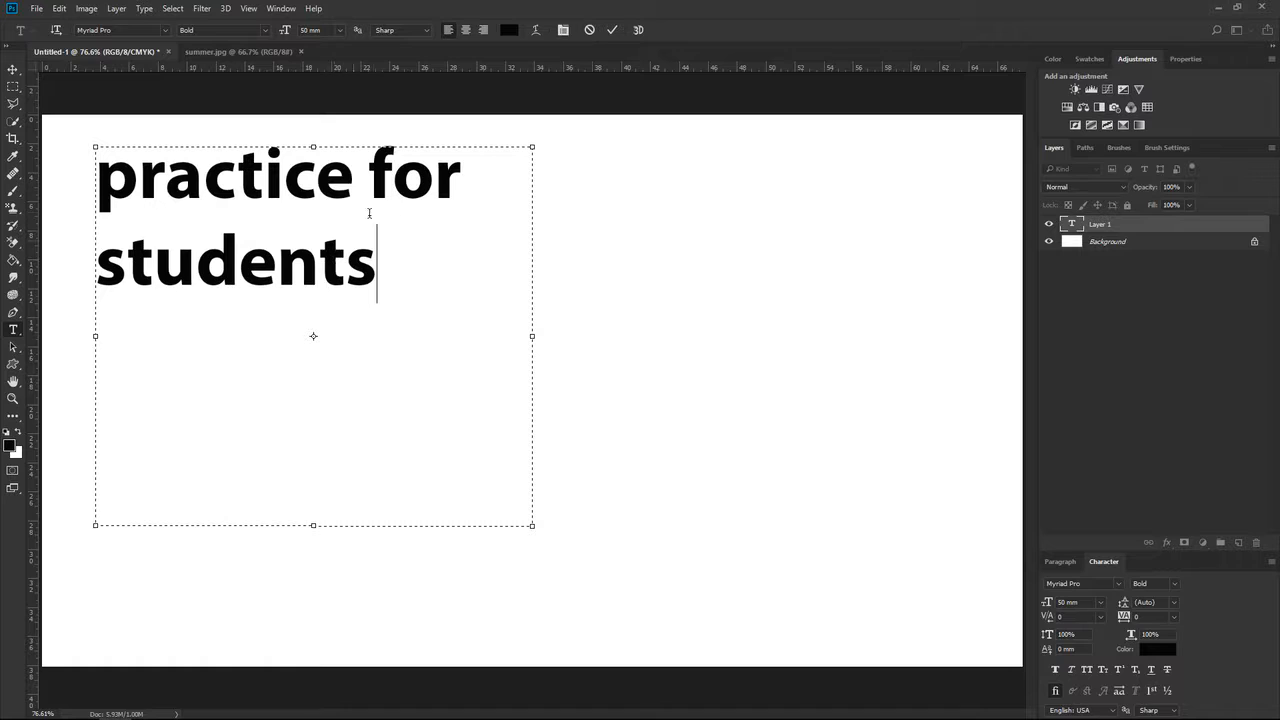
Resize the text box so each word sits on its own line, and move the text block to the middle of the canvas.
{"action": "left_click_drag", "start_coordinate": [533, 337], "coordinate": [987, 306]}
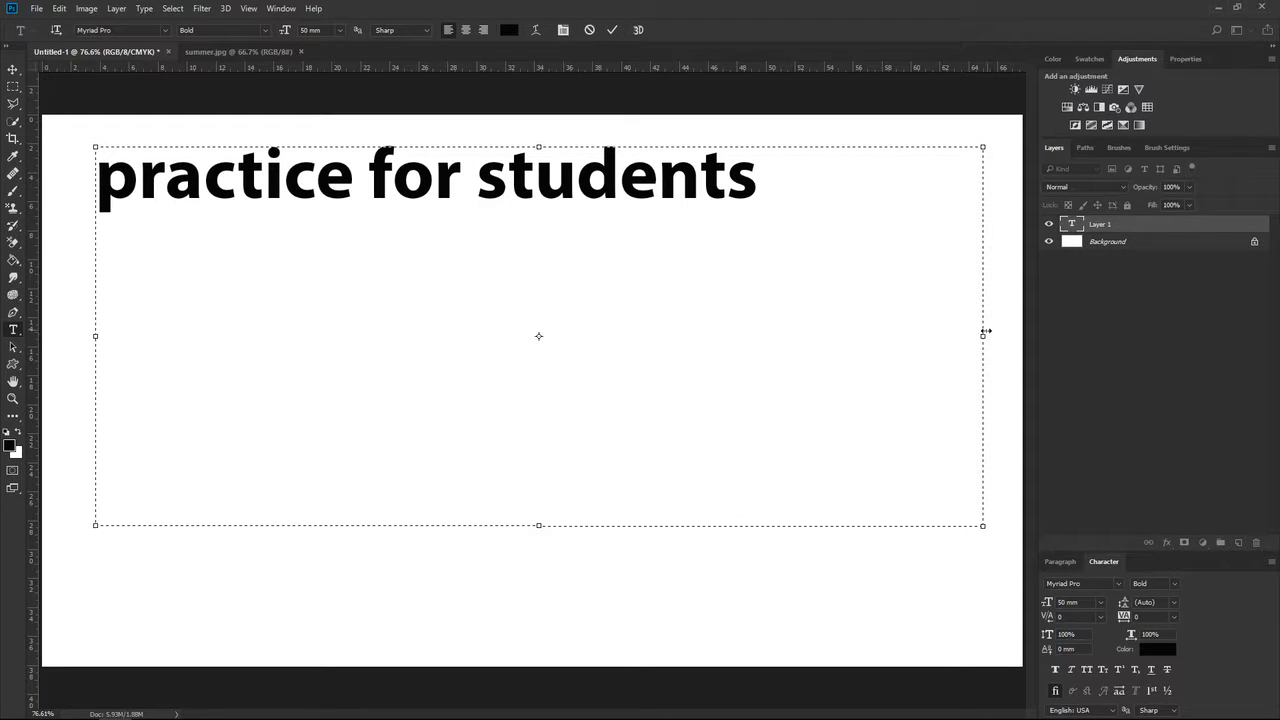
{"action": "left_click_drag", "start_coordinate": [970, 336], "coordinate": [197, 335]}
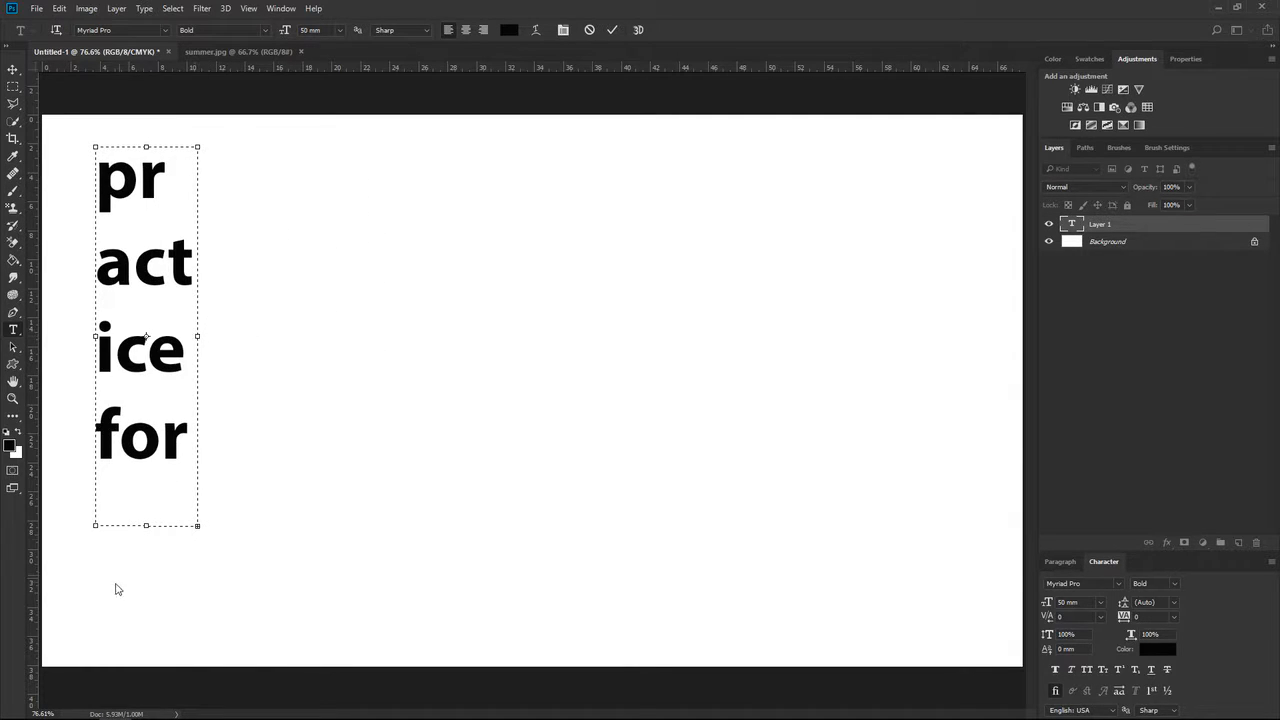
{"action": "left_click_drag", "start_coordinate": [146, 527], "coordinate": [153, 662]}
{"action": "left_click_drag", "start_coordinate": [210, 406], "coordinate": [459, 407]}
{"action": "key", "text": "ctrl+Return"}
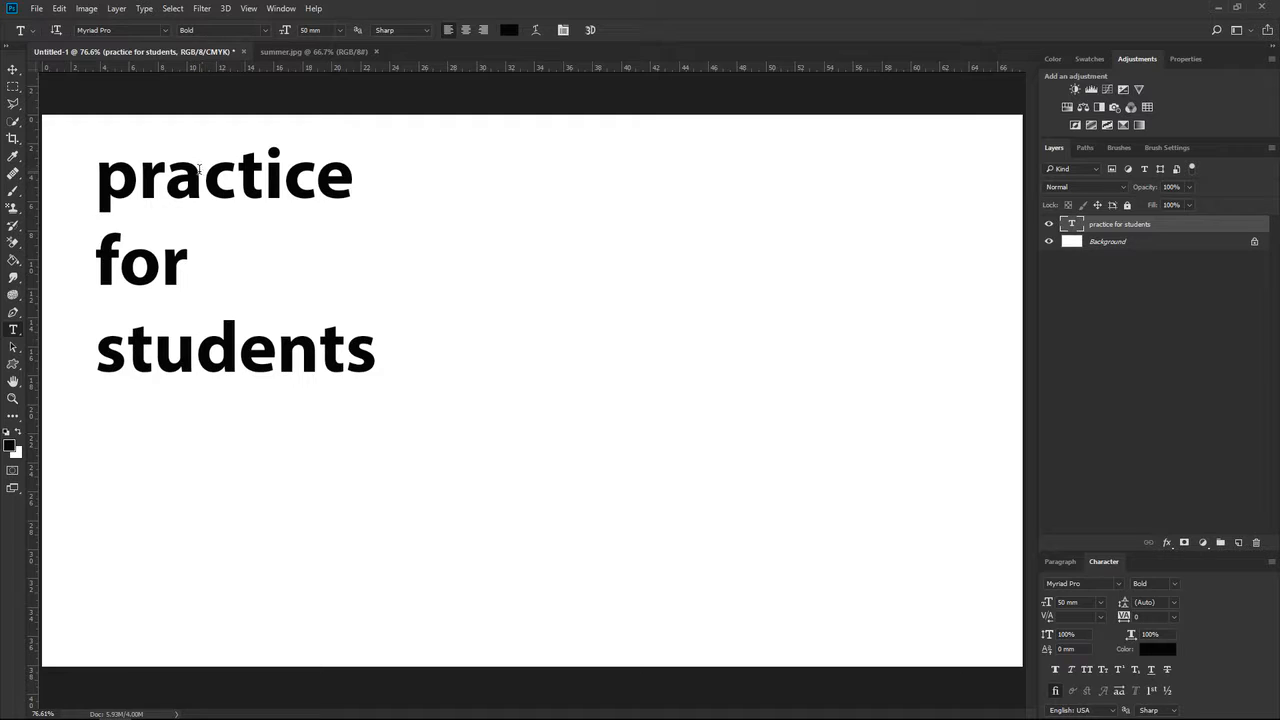
{"action": "key", "text": "v"}
{"action": "left_click_drag", "start_coordinate": [224, 192], "coordinate": [692, 296]}
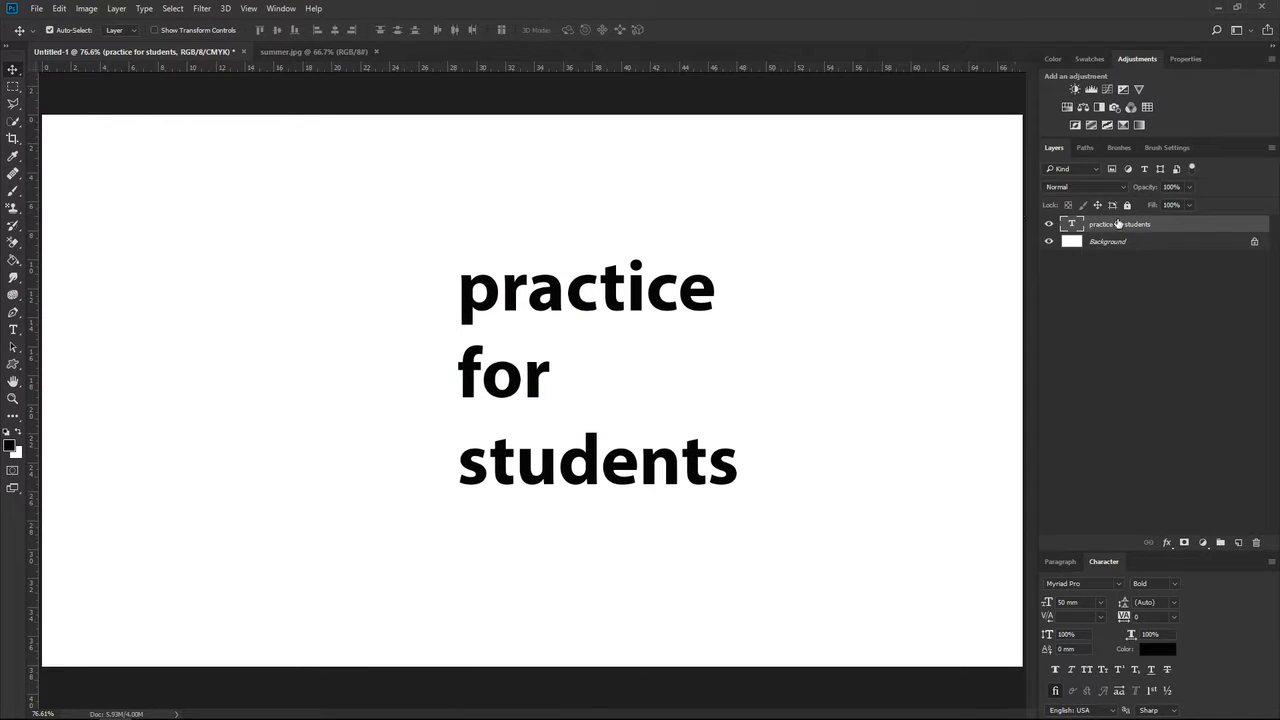
Try to change the font to Microsoft Tai Le with only the cursor placed inside the word "practice".
{"action": "key", "text": "t"}
{"action": "left_click", "coordinate": [563, 300]}
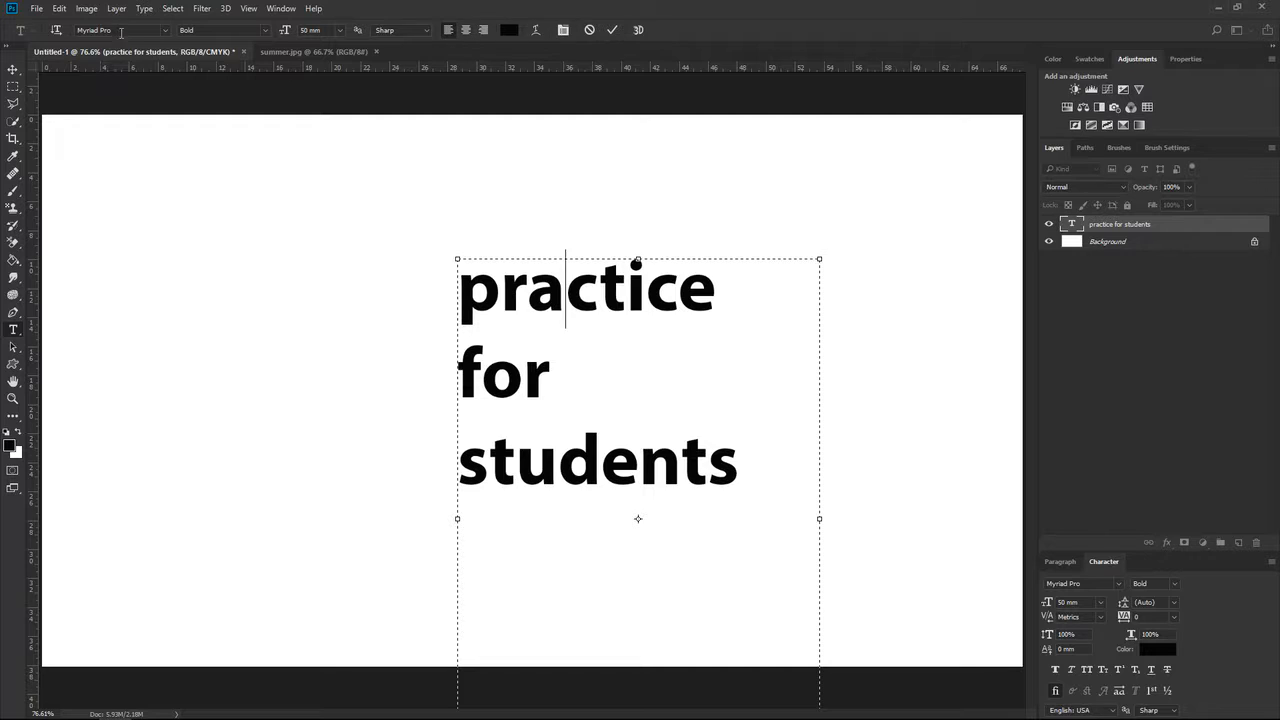
{"action": "left_click", "coordinate": [167, 31]}
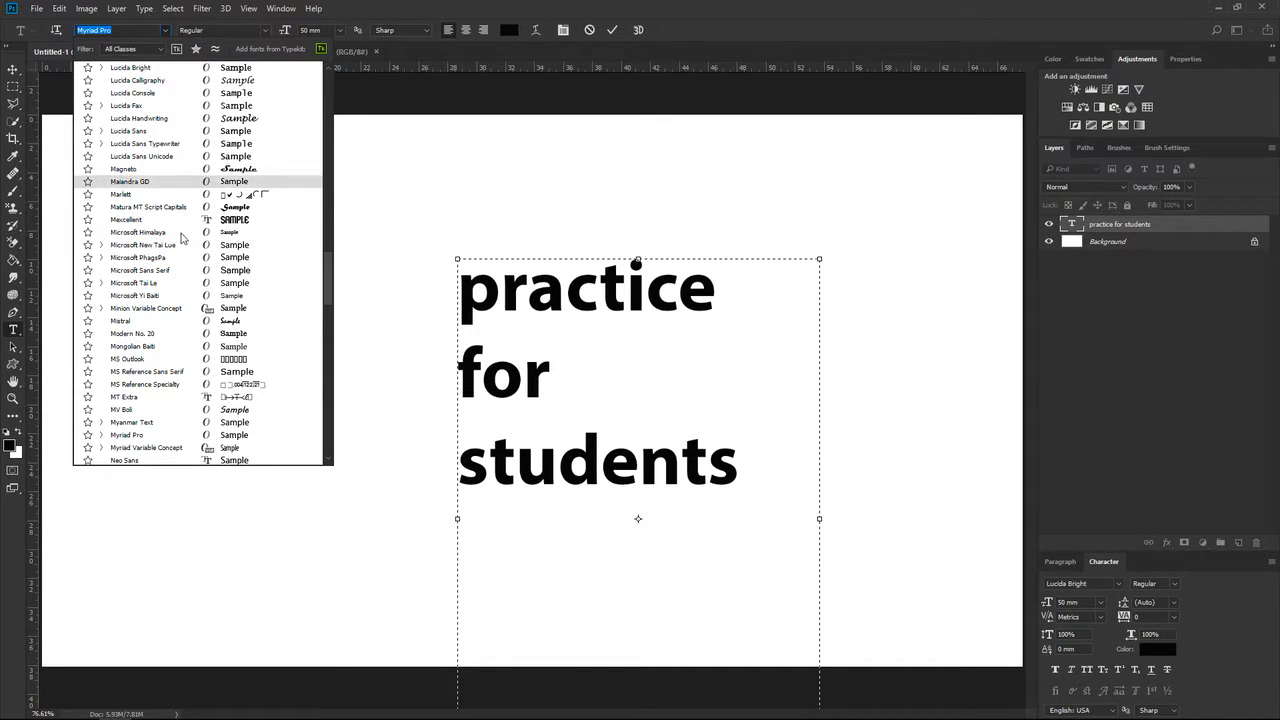
{"action": "left_click", "coordinate": [133, 283]}
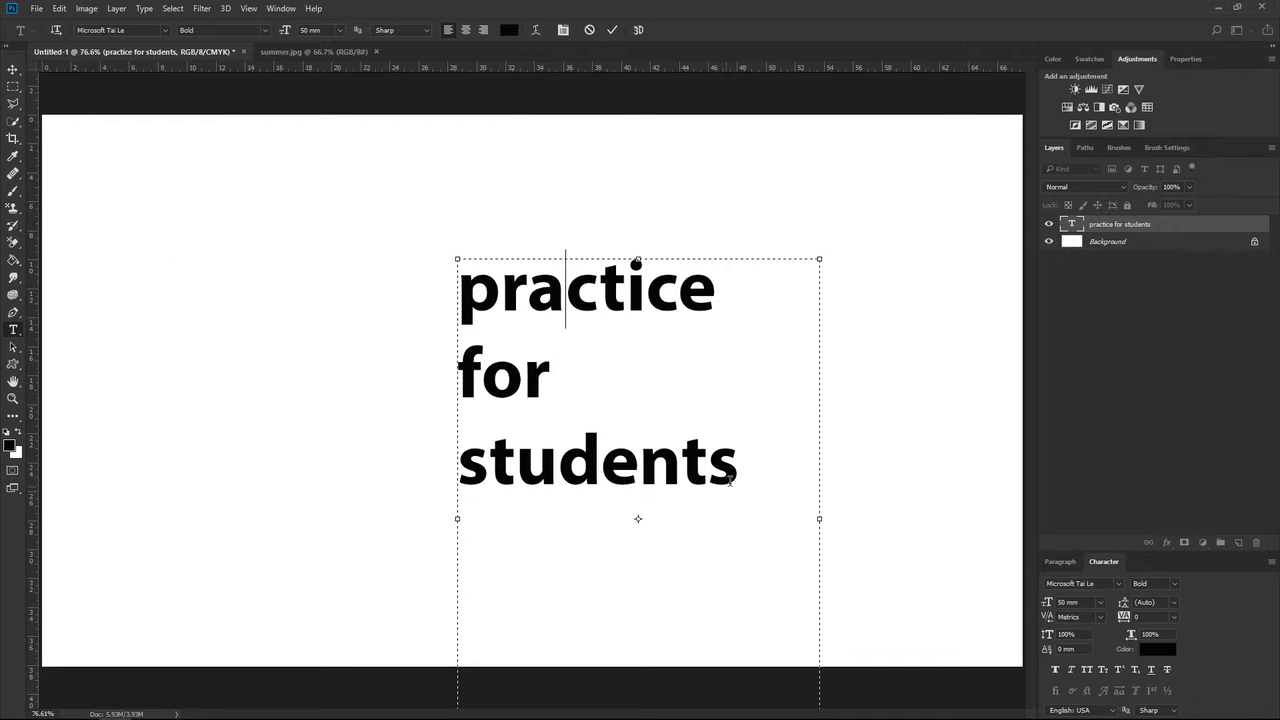
Select the whole "practice for students" text, change its font to Maiandra GD, and commit it.
{"action": "left_click_drag", "start_coordinate": [737, 476], "coordinate": [451, 313]}
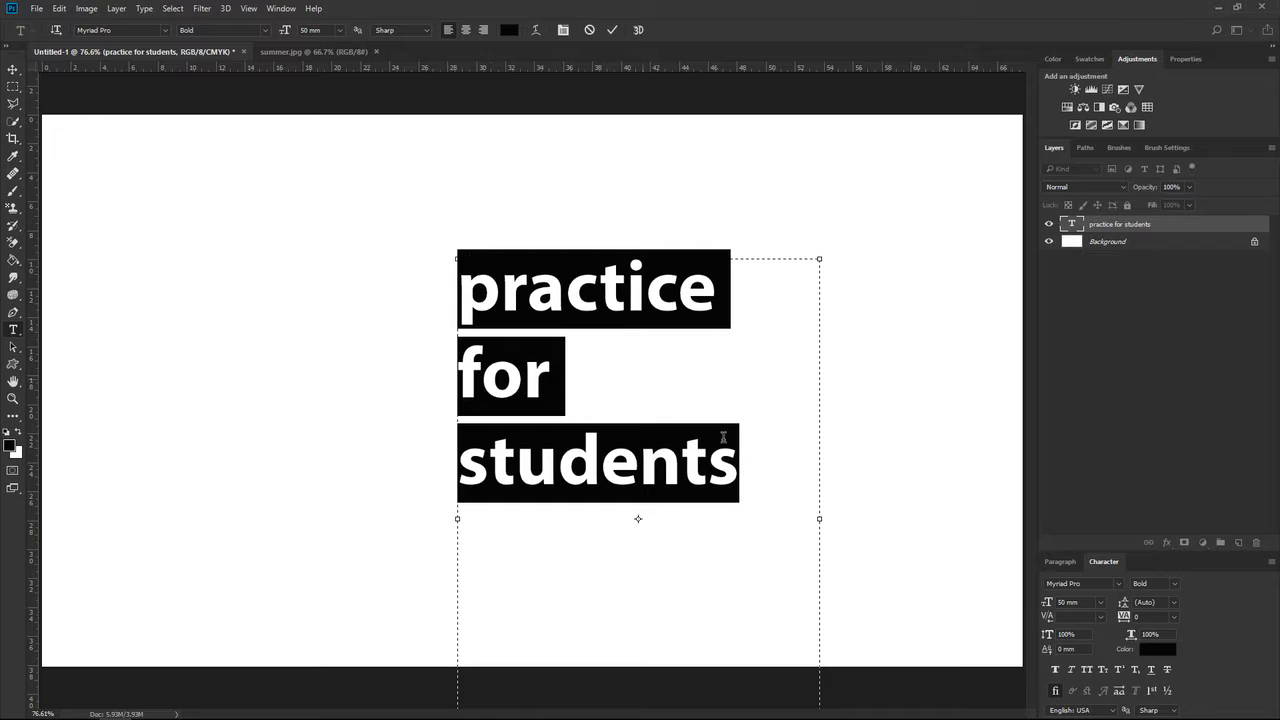
{"action": "left_click", "coordinate": [166, 31]}
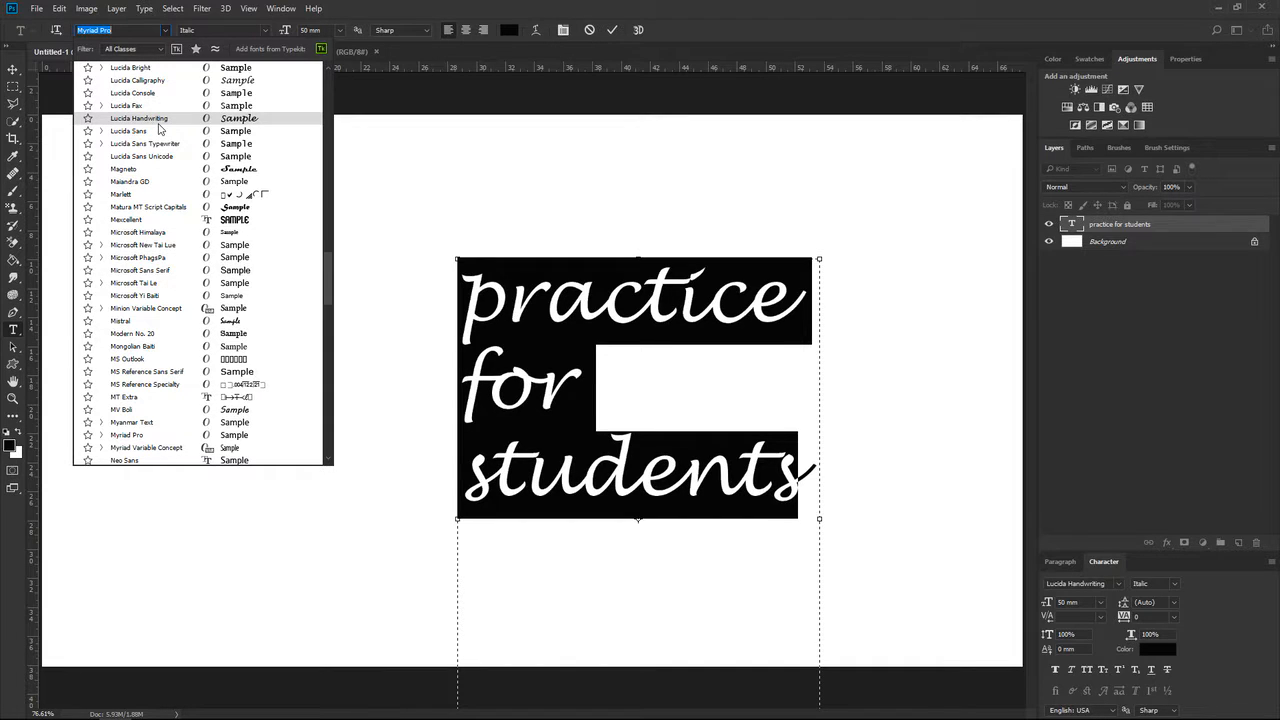
{"action": "left_click", "coordinate": [146, 182]}
{"action": "left_click", "coordinate": [612, 29]}
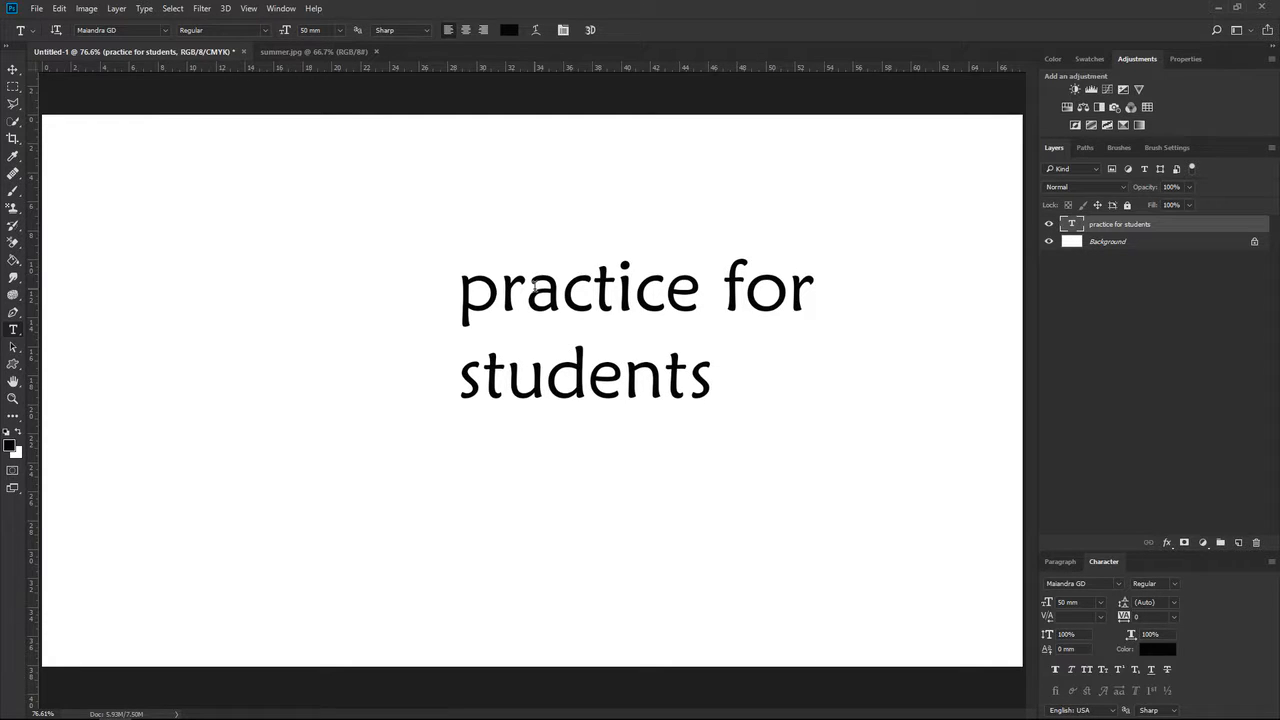
Reselect all of the "practice for students" text and set its font to Arial.
{"action": "left_click", "coordinate": [530, 292]}
{"action": "key", "text": "ctrl+a"}
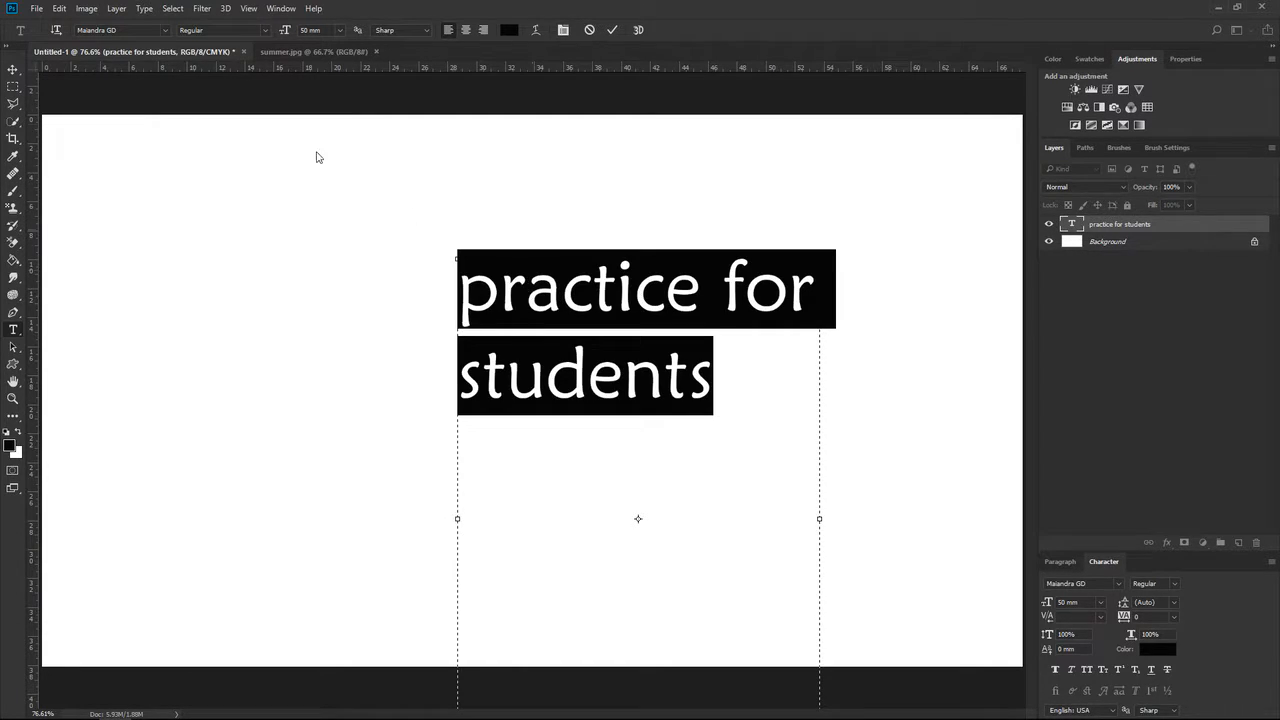
{"action": "left_click", "coordinate": [263, 35]}
{"action": "left_click", "coordinate": [265, 42]}
{"action": "left_click", "coordinate": [164, 31]}
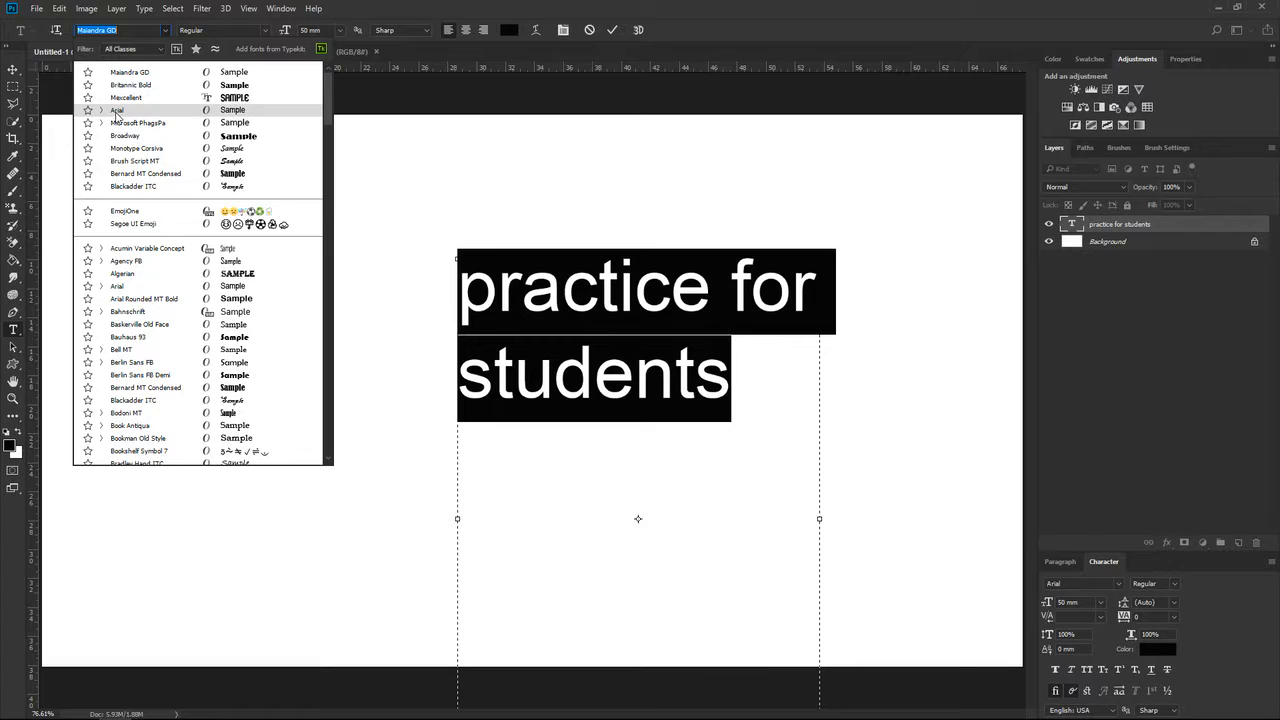
{"action": "left_click", "coordinate": [116, 112]}
Set the font style of the selected Arial text to Narrow and review the other available styles.
{"action": "left_click", "coordinate": [265, 33]}
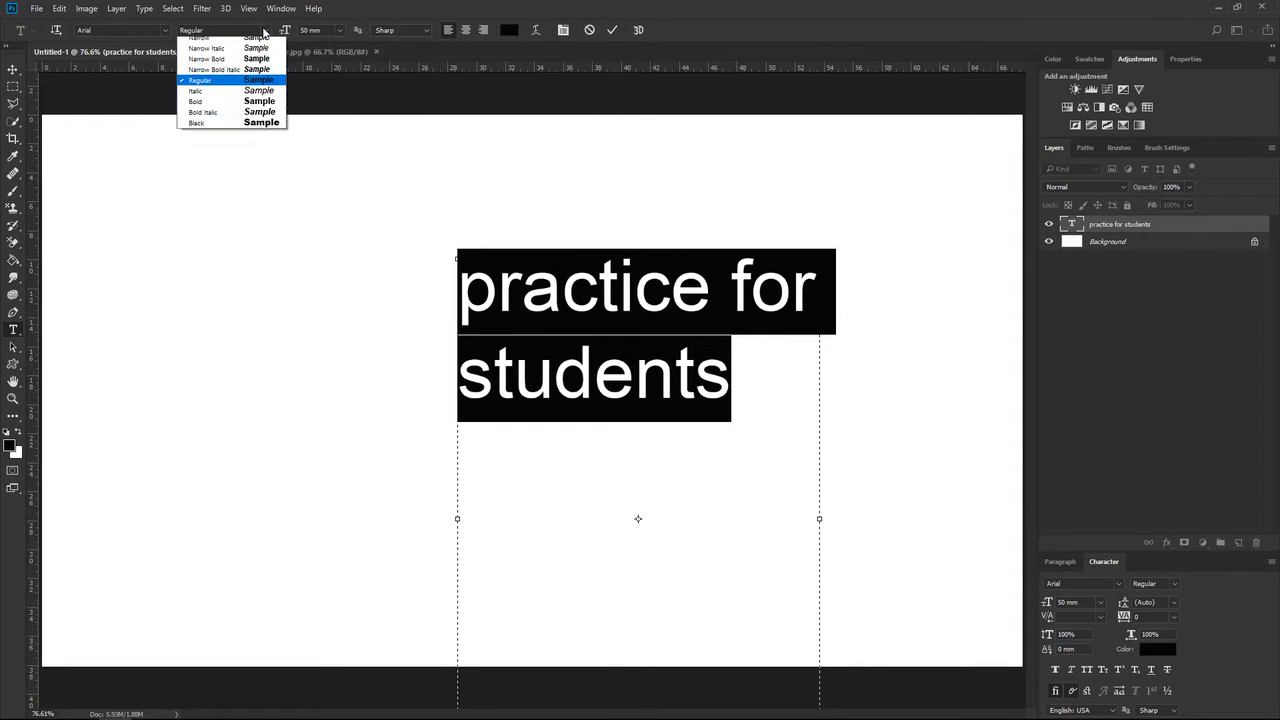
{"action": "left_click", "coordinate": [265, 33]}
{"action": "left_click", "coordinate": [265, 33]}
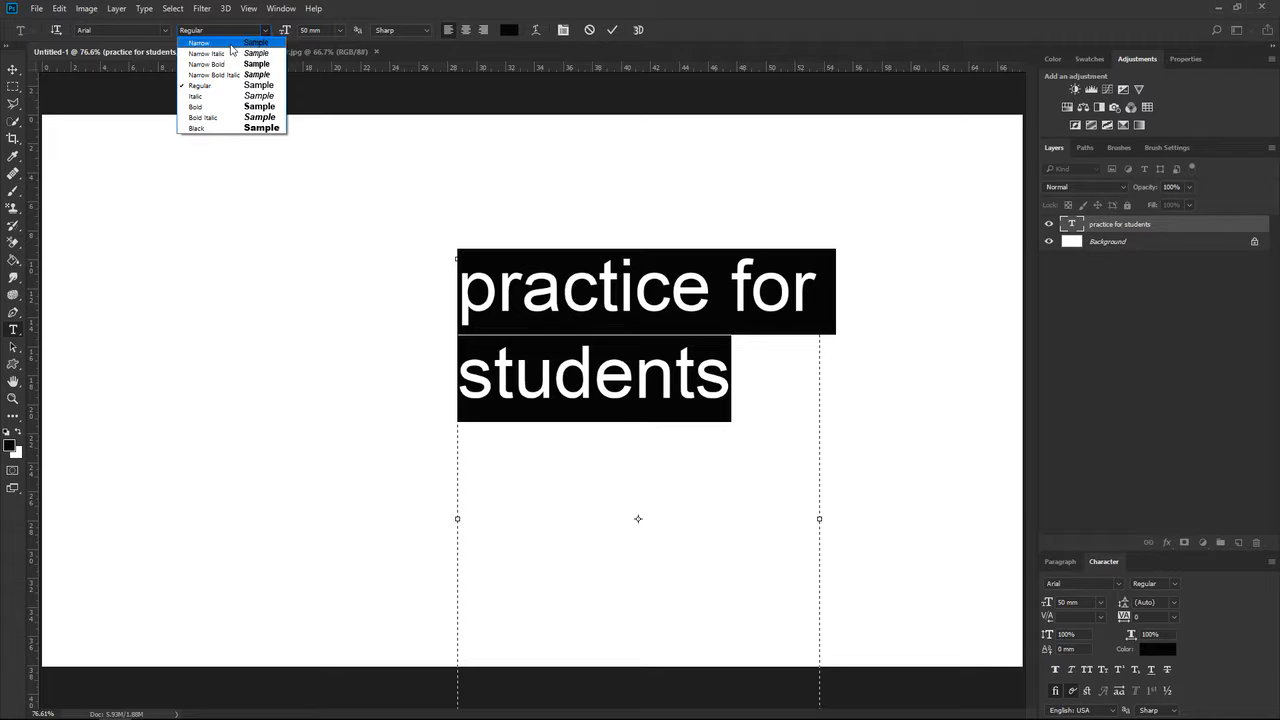
{"action": "left_click", "coordinate": [231, 46]}
{"action": "left_click", "coordinate": [267, 32]}
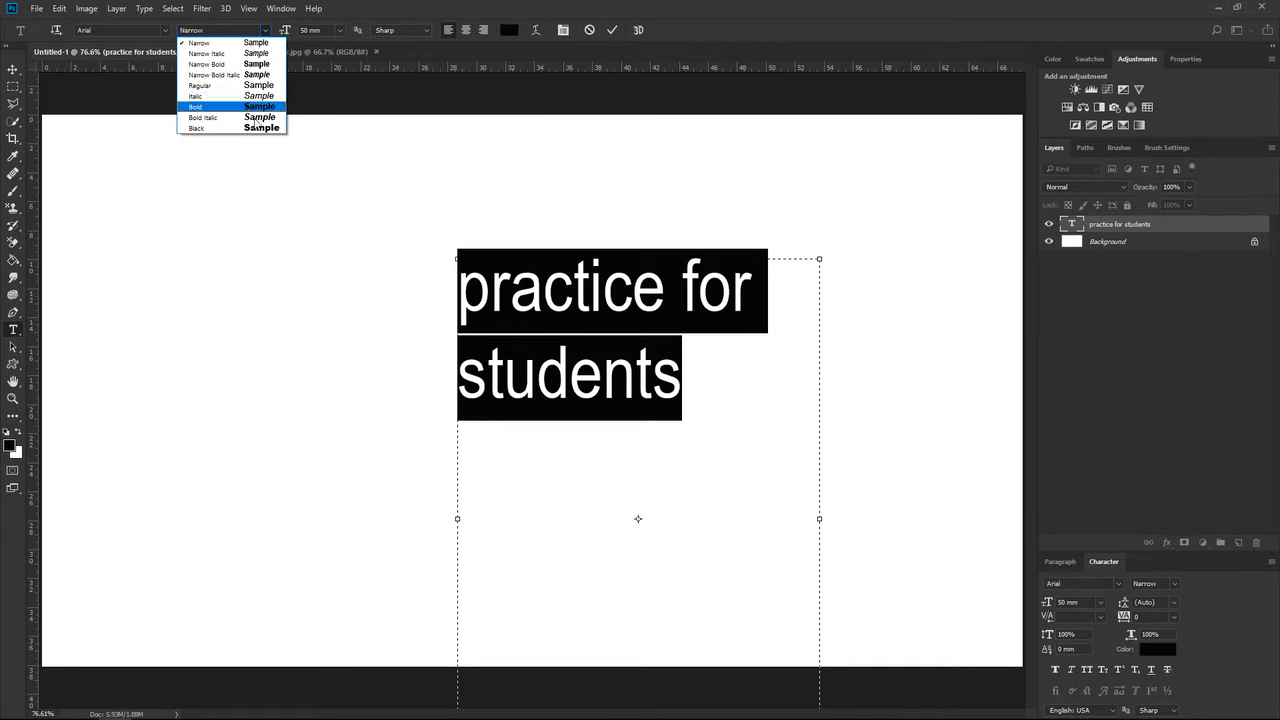
{"action": "left_click", "coordinate": [271, 29]}
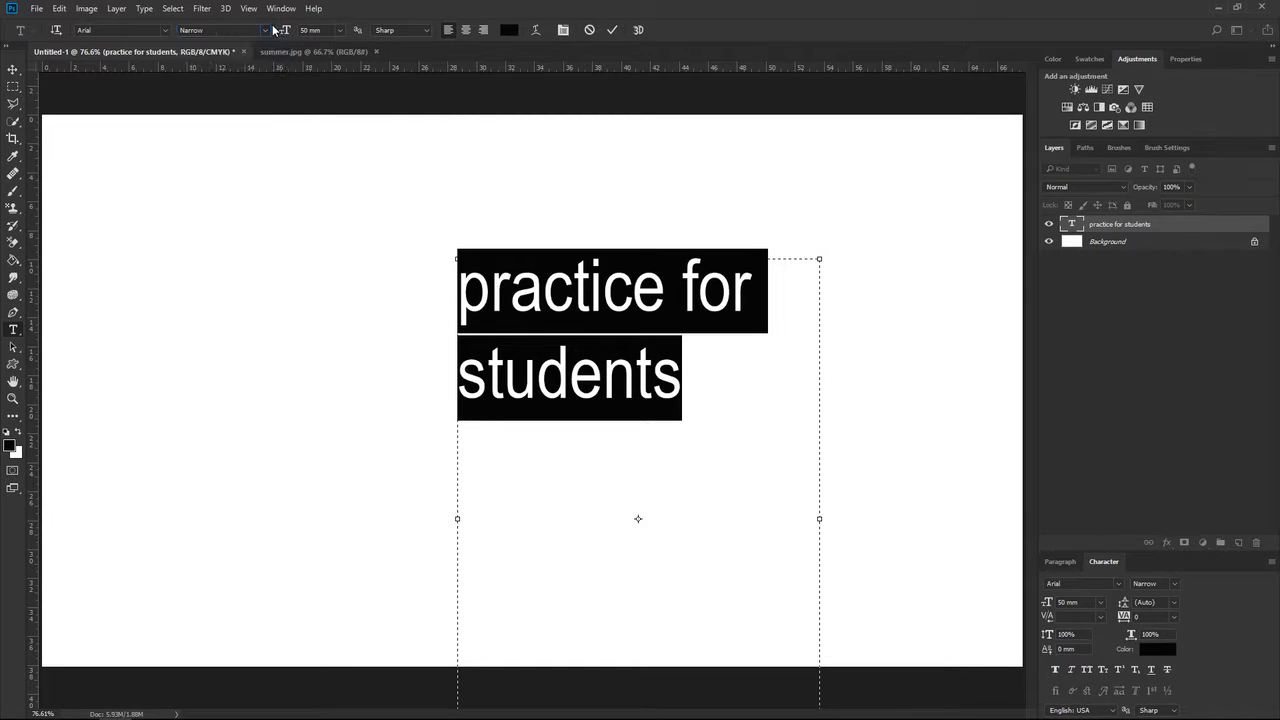
{"action": "left_click", "coordinate": [340, 31]}
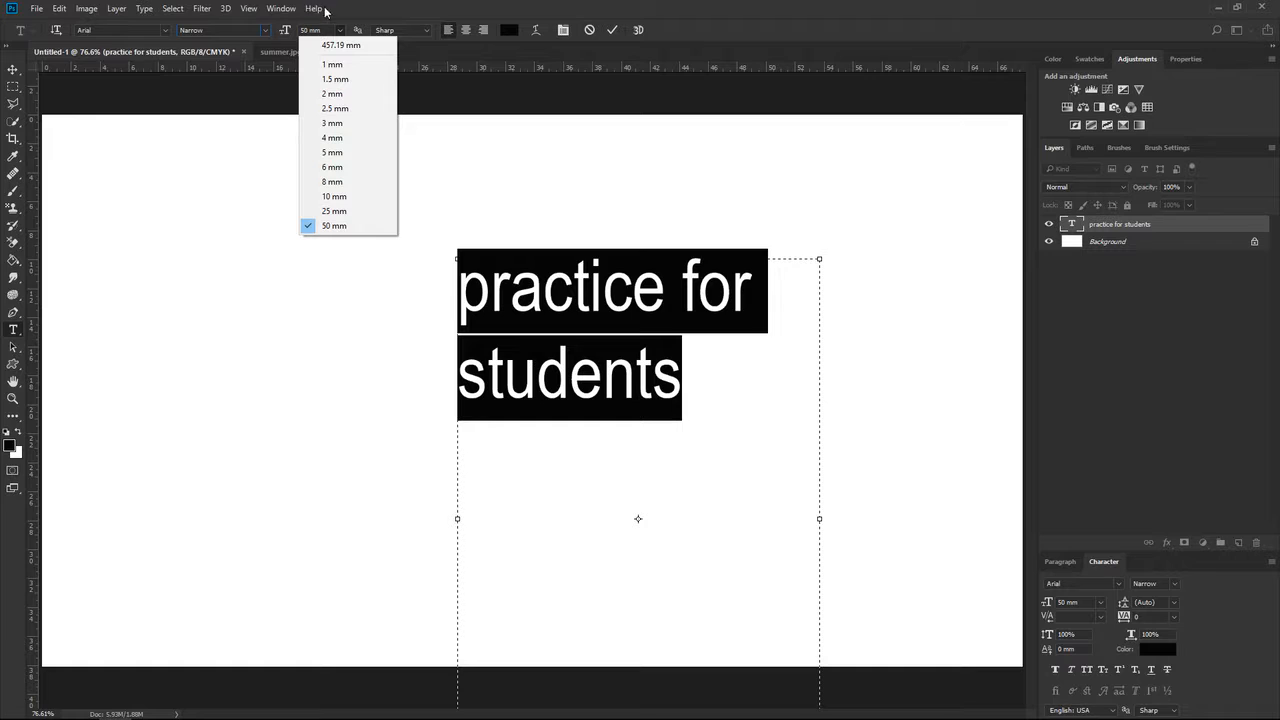
{"action": "left_click", "coordinate": [358, 3]}
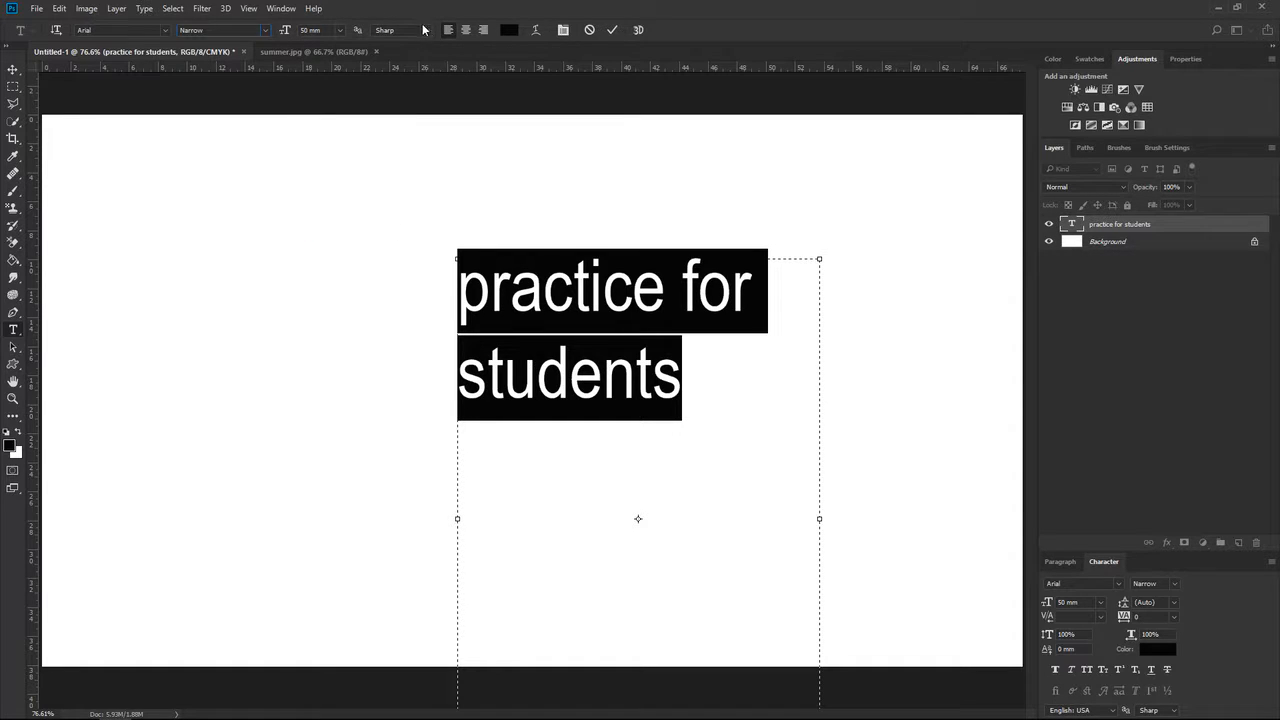
Set the selected text's anti-aliasing to None, inspect the letter edges up close, and return it to Sharp.
{"action": "left_click", "coordinate": [426, 31]}
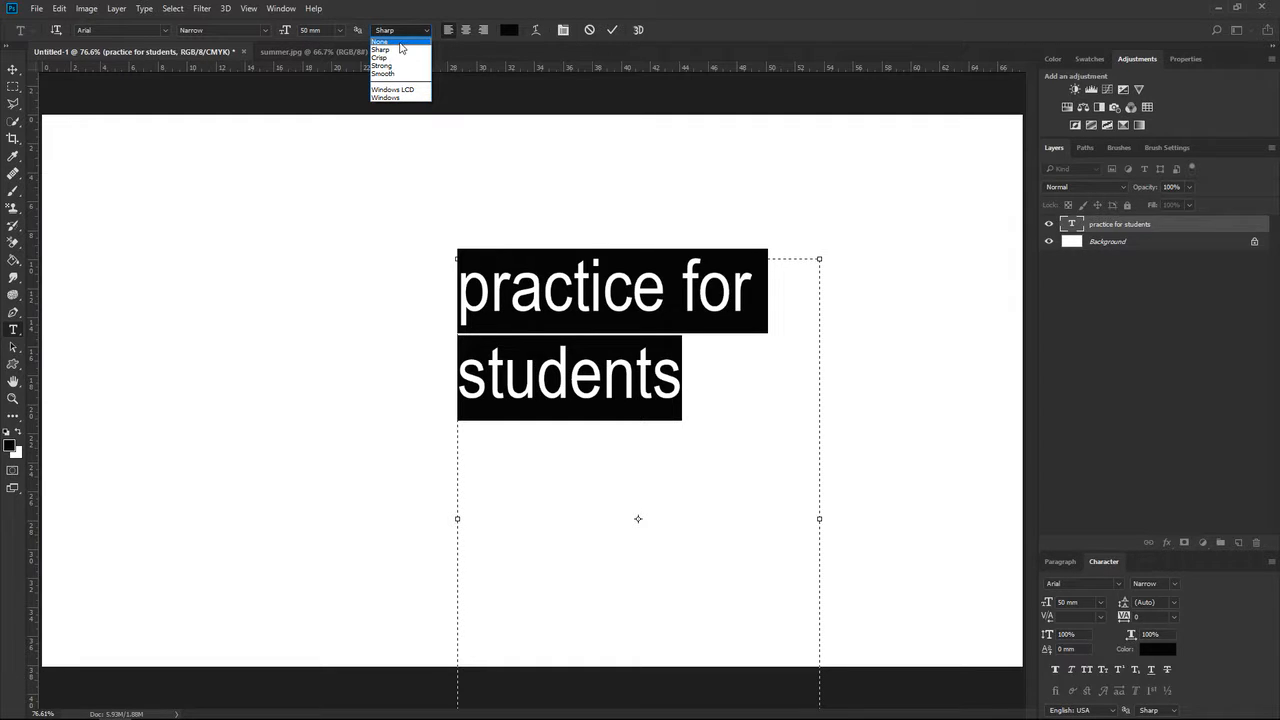
{"action": "left_click", "coordinate": [399, 42]}
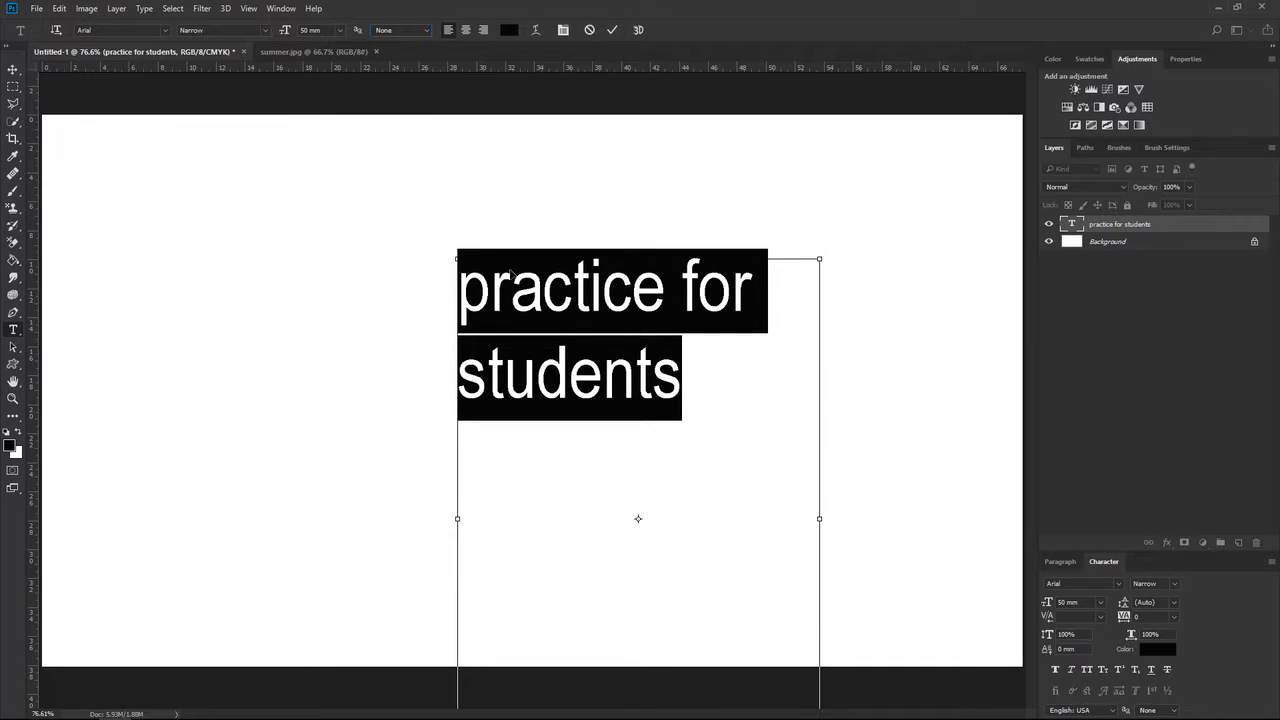
{"action": "key", "text": "ctrl+plus"}
{"action": "key", "text": "ctrl+plus"}
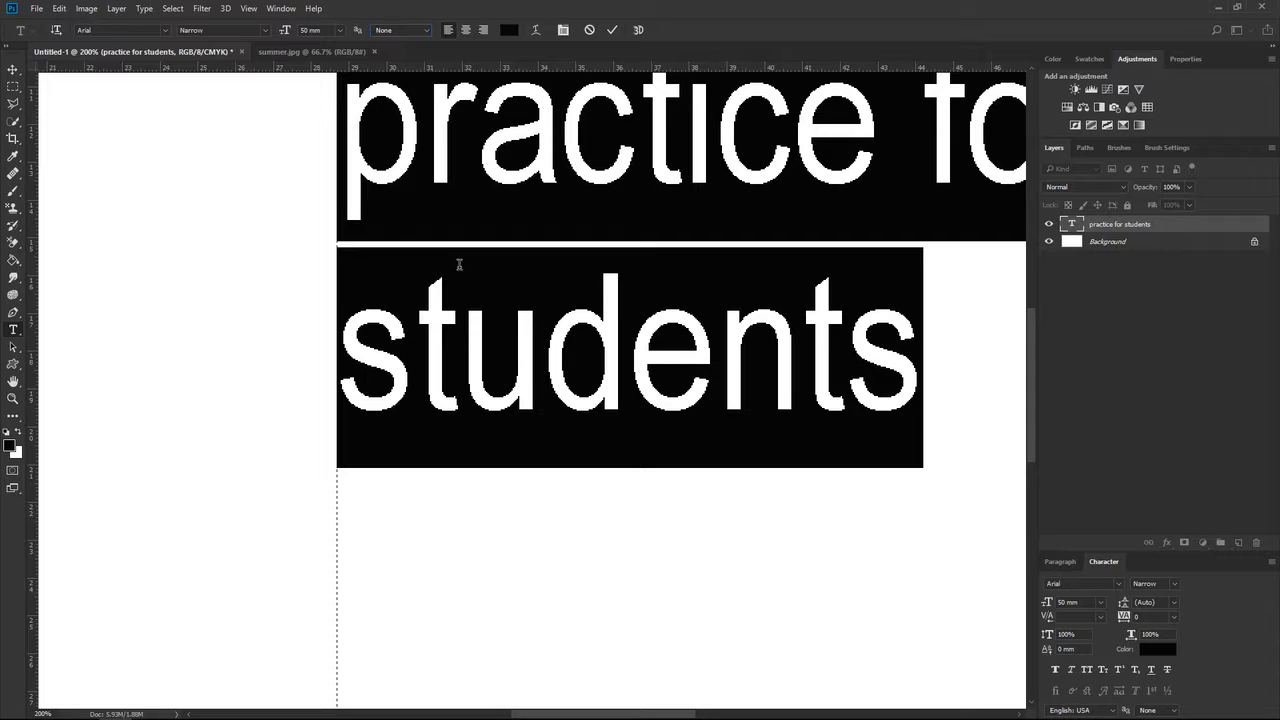
{"action": "left_click", "coordinate": [418, 33]}
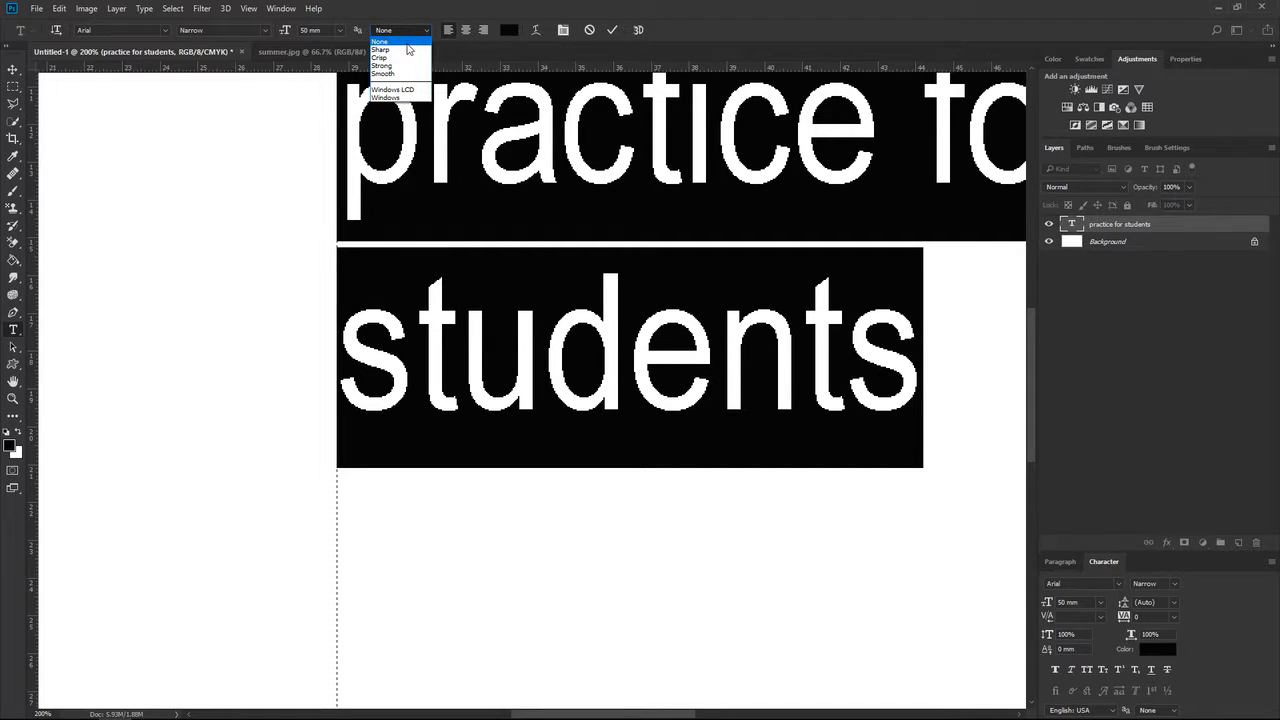
{"action": "left_click", "coordinate": [406, 50]}
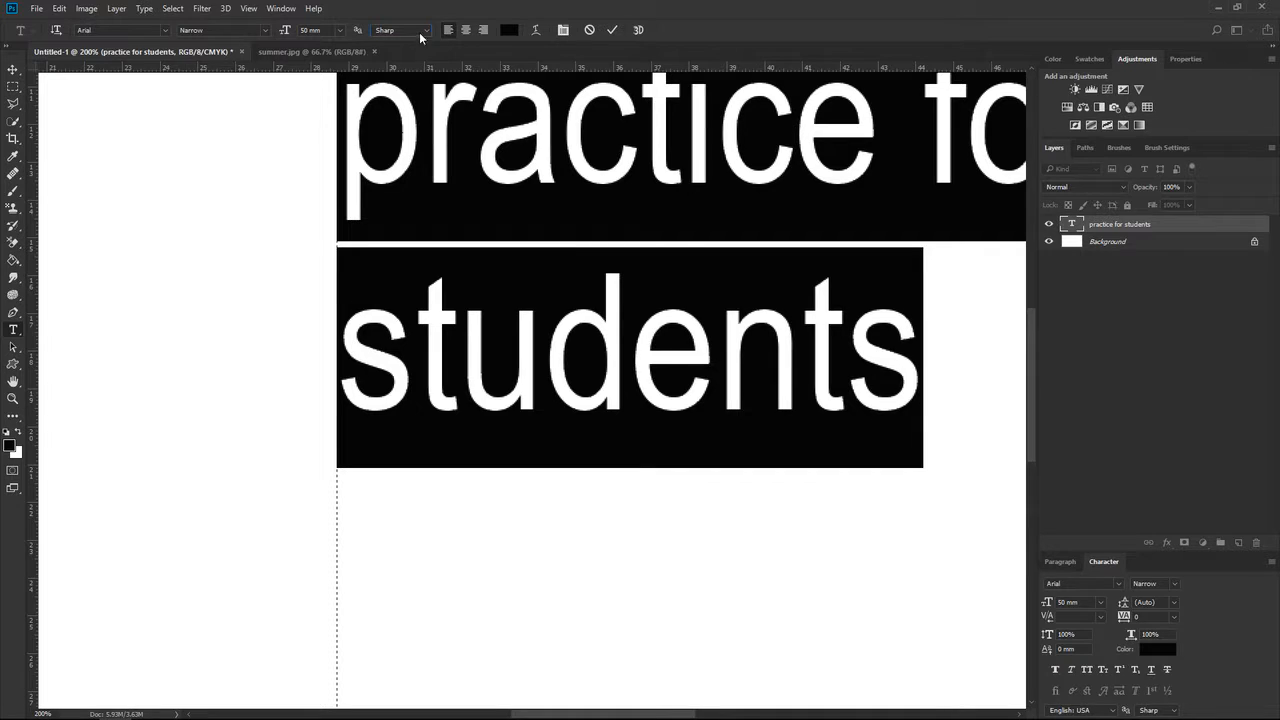
{"action": "key", "text": "ctrl+minus"}
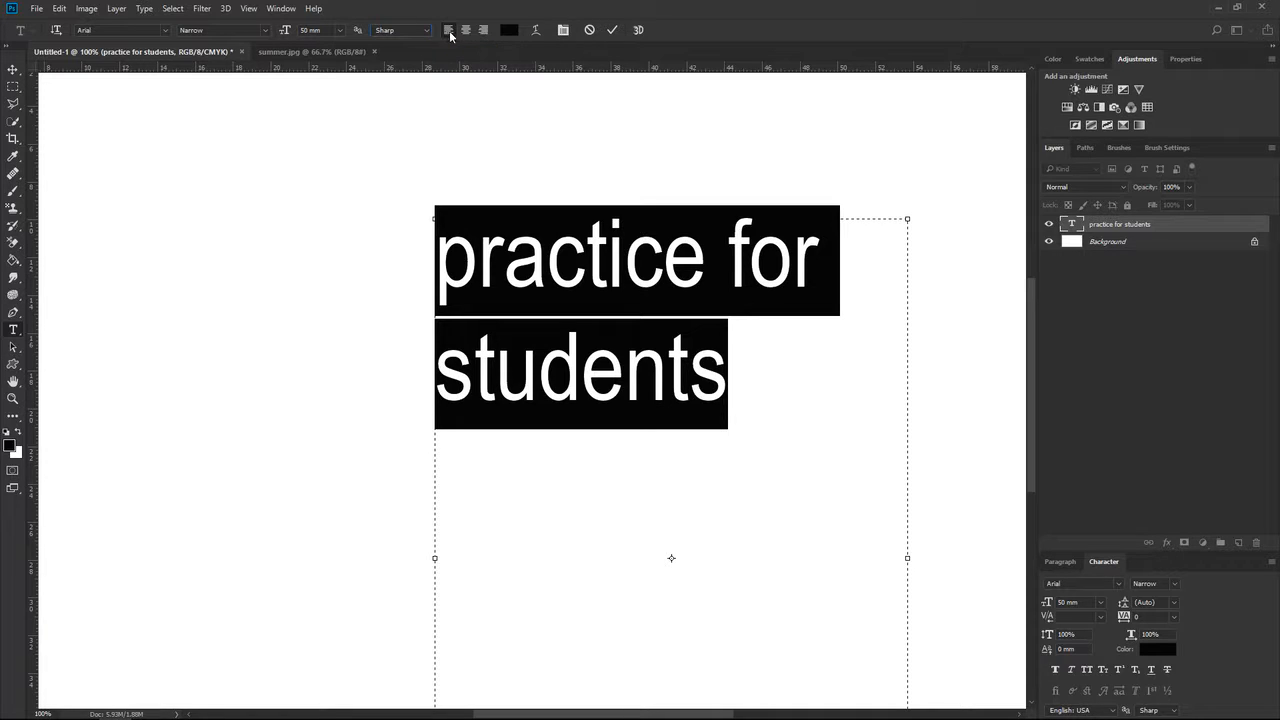
Try center and right alignment on the "practice for students" paragraph, and return it to left alignment.
{"action": "left_click", "coordinate": [466, 31]}
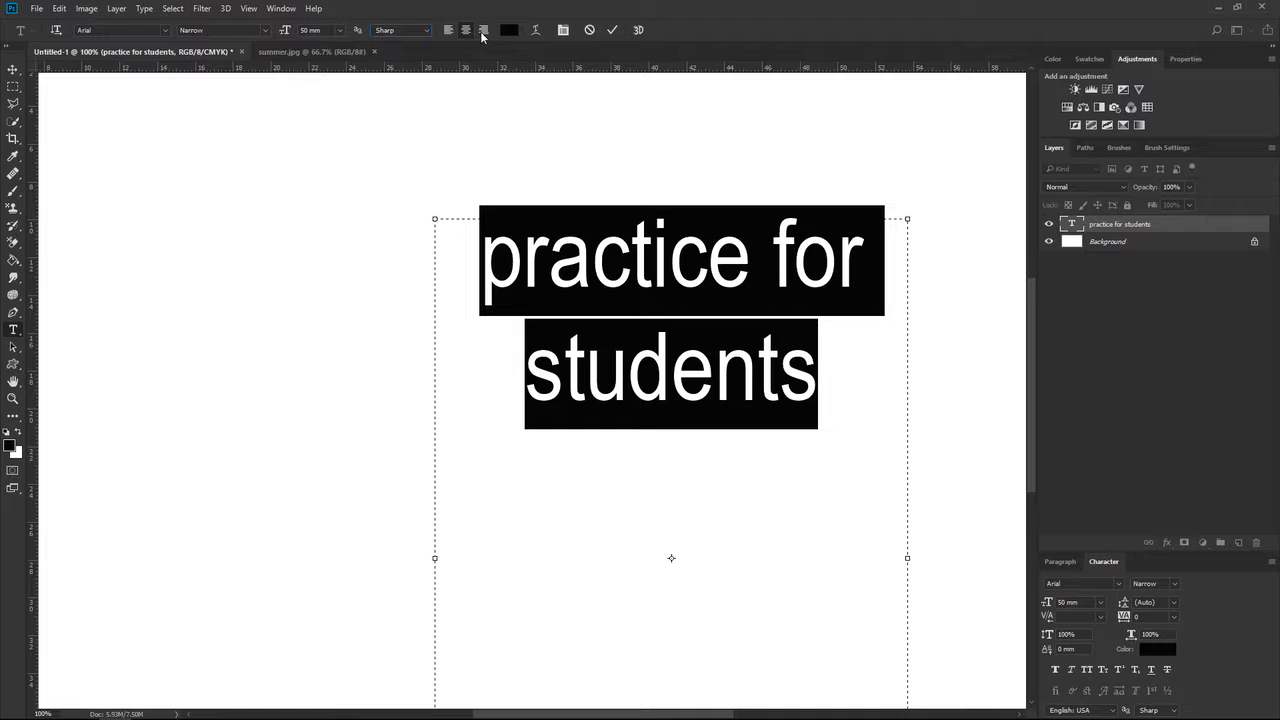
{"action": "left_click", "coordinate": [483, 31]}
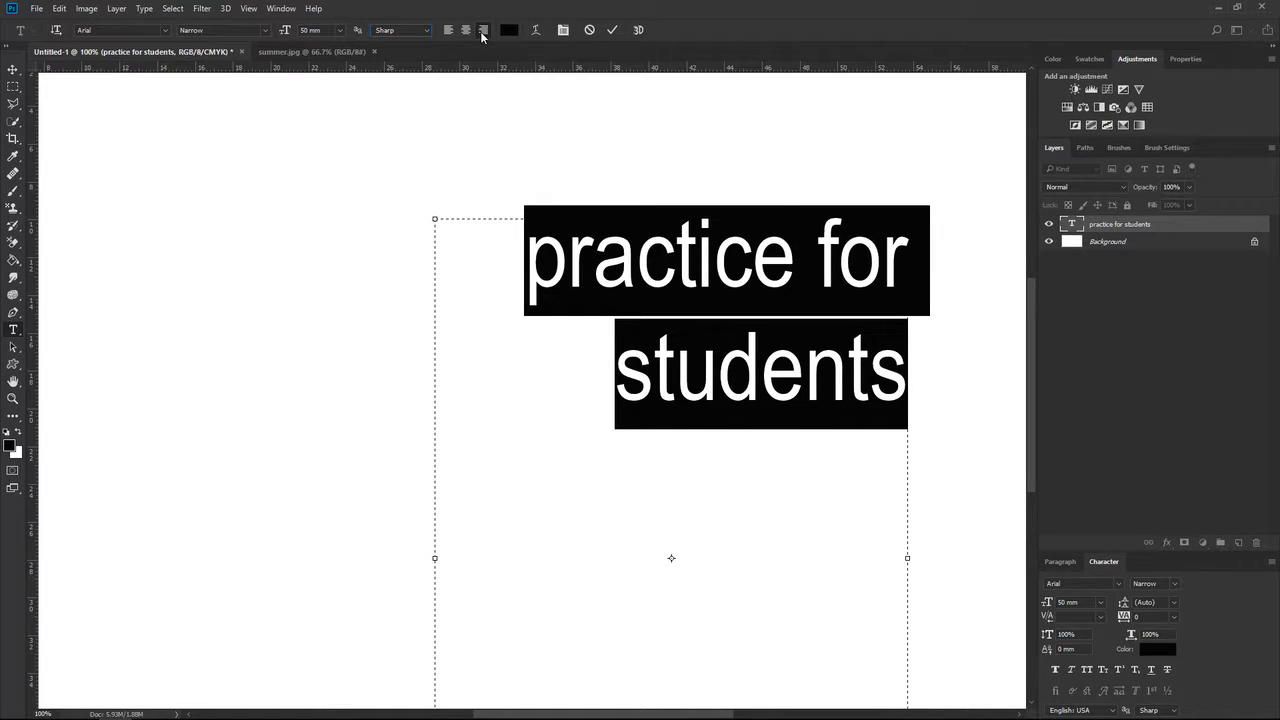
{"action": "left_click", "coordinate": [452, 34]}
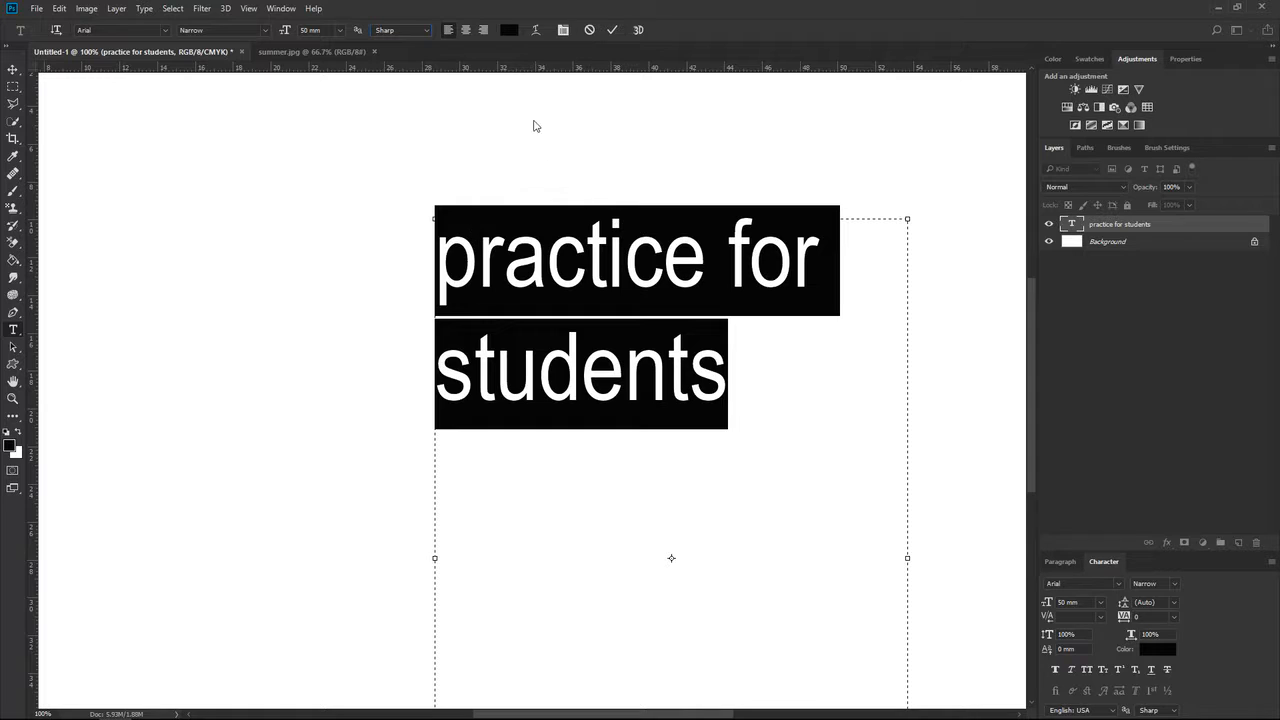
Try red and teal as the text color, set it to dark green (#116208), and commit the text.
{"action": "left_click", "coordinate": [509, 30]}
{"action": "left_click_drag", "start_coordinate": [840, 280], "coordinate": [857, 200]}
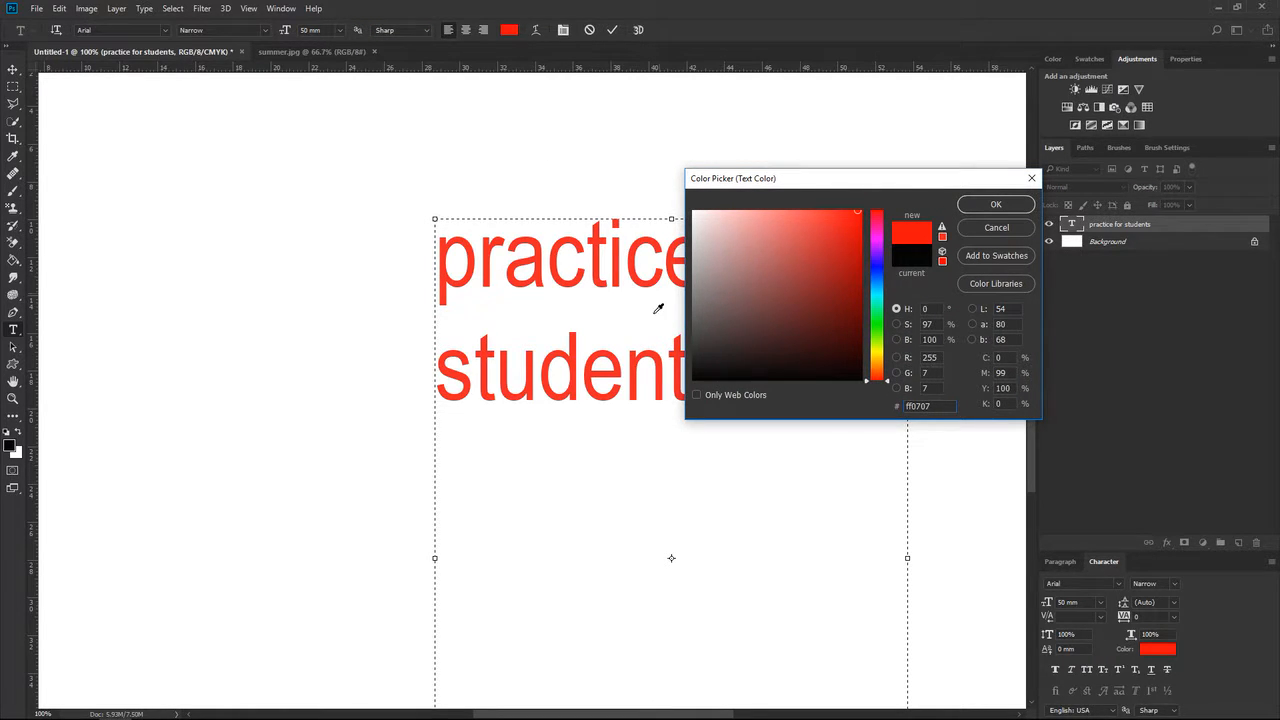
{"action": "left_click", "coordinate": [878, 301]}
{"action": "left_click_drag", "start_coordinate": [829, 337], "coordinate": [874, 386]}
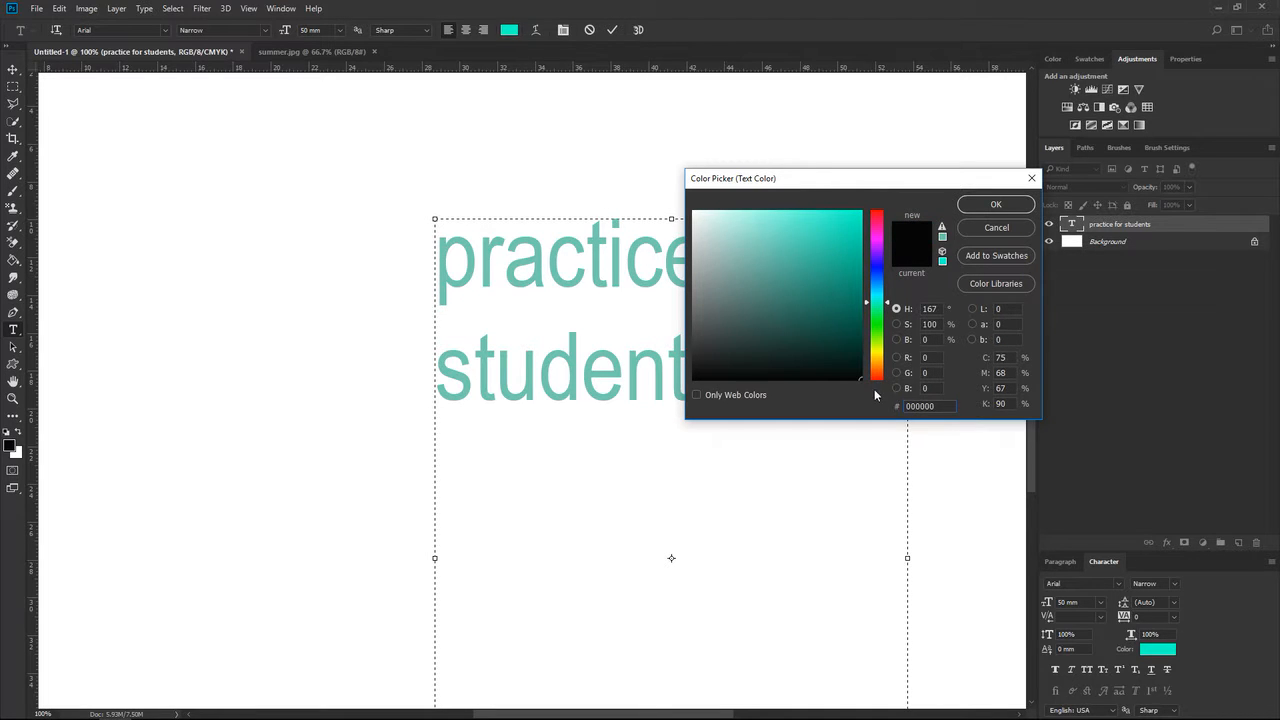
{"action": "left_click", "coordinate": [866, 276]}
{"action": "left_click", "coordinate": [877, 326]}
{"action": "left_click_drag", "start_coordinate": [779, 340], "coordinate": [837, 318]}
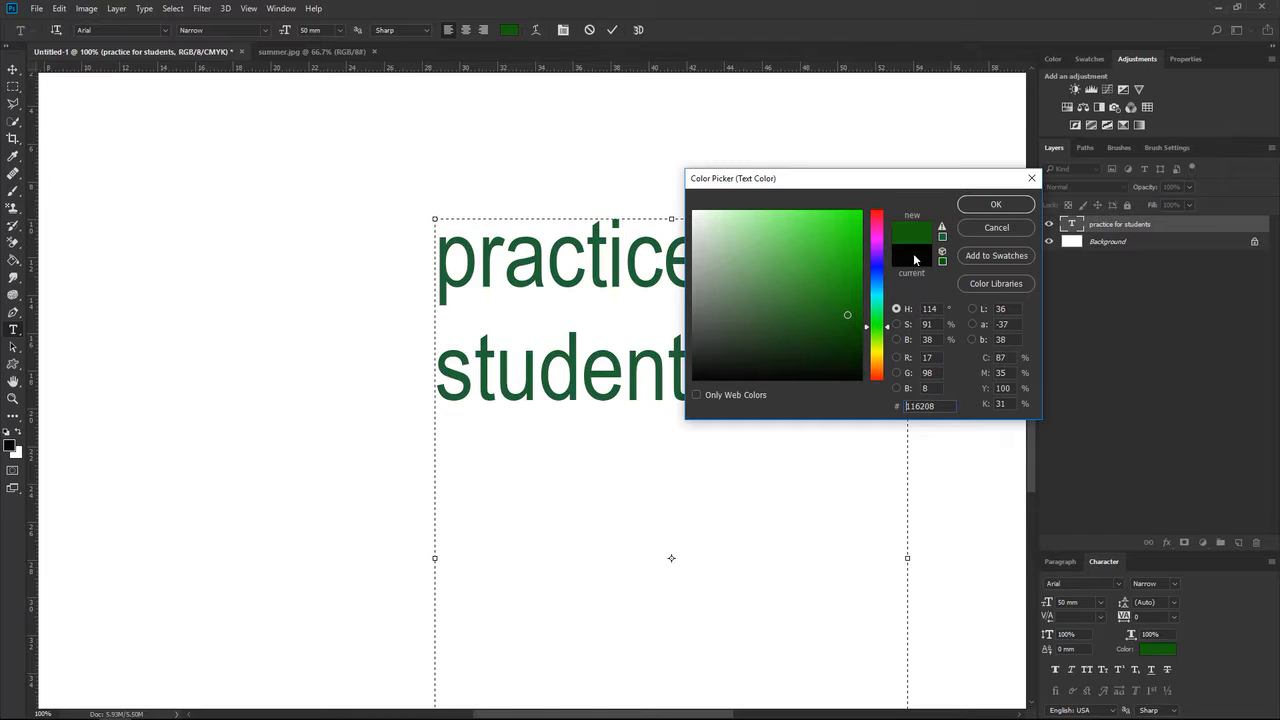
{"action": "left_click", "coordinate": [996, 205]}
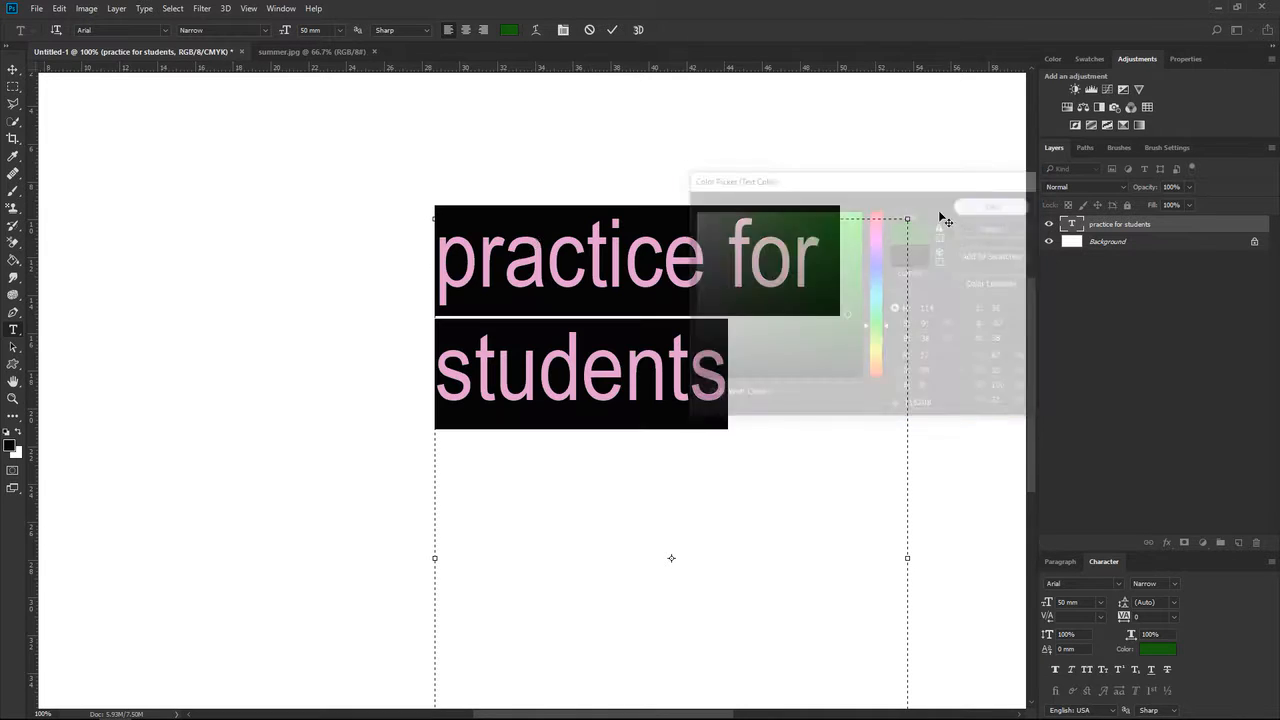
{"action": "left_click", "coordinate": [613, 30]}
Select all of the text and try an Arc warp with bend +2, horizontal distortion -39 and vertical distortion +33.
{"action": "left_click", "coordinate": [599, 274]}
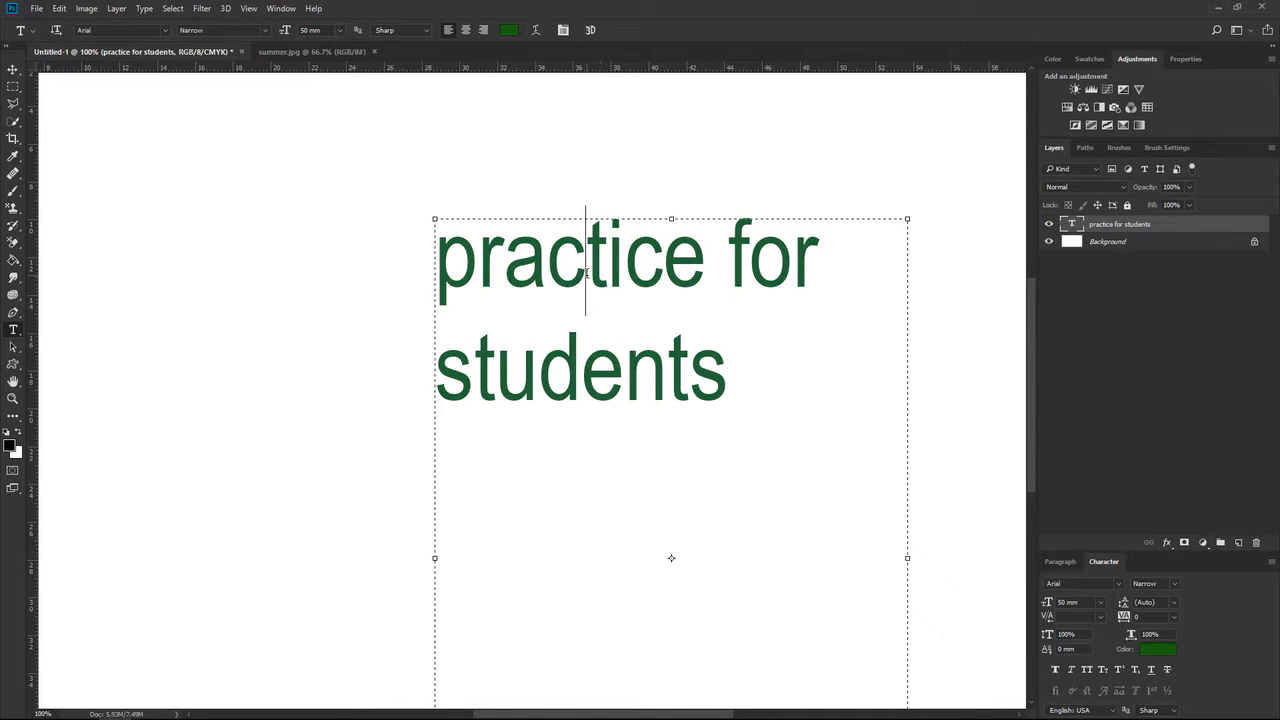
{"action": "key", "text": "ctrl+a"}
{"action": "left_click", "coordinate": [535, 31]}
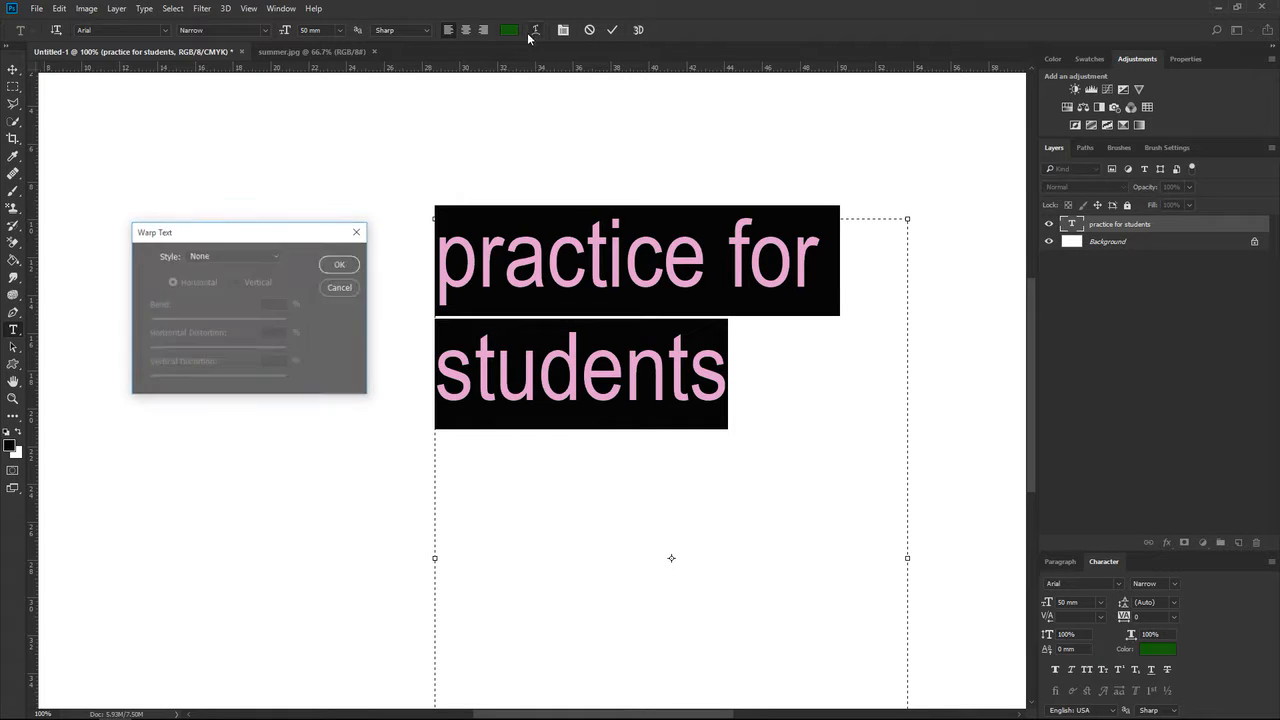
{"action": "left_click", "coordinate": [222, 255]}
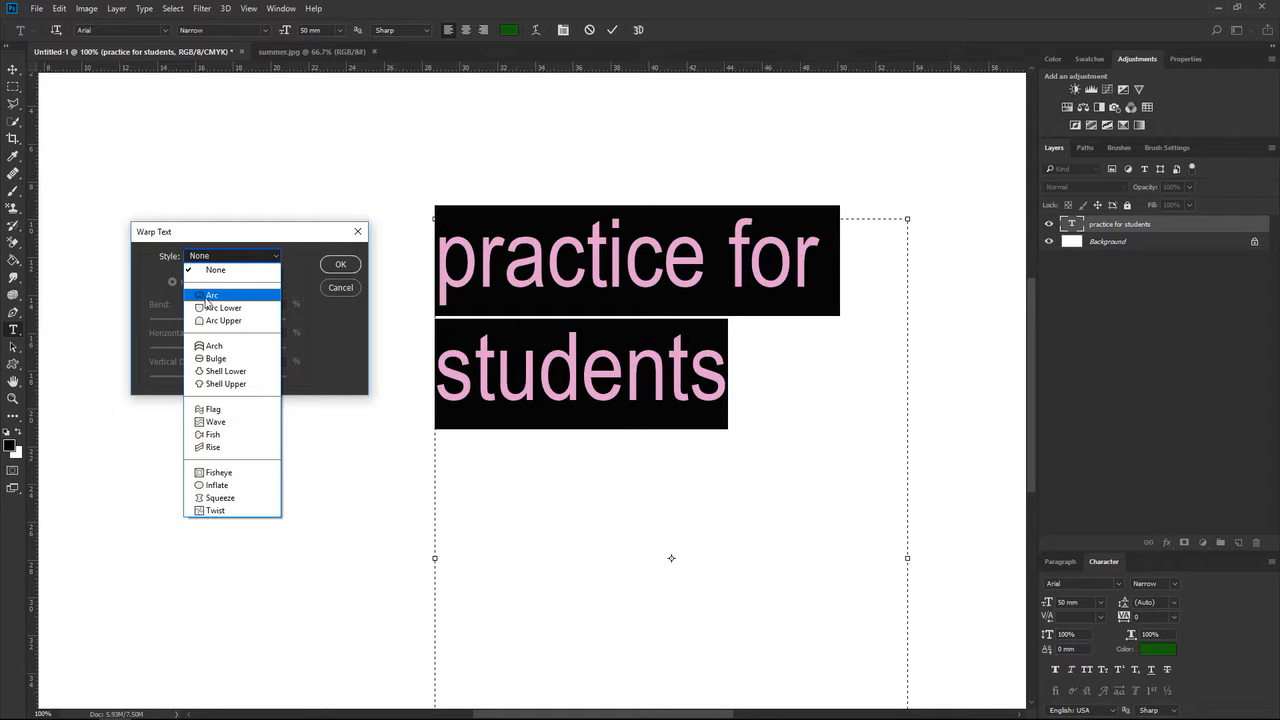
{"action": "left_click", "coordinate": [210, 296]}
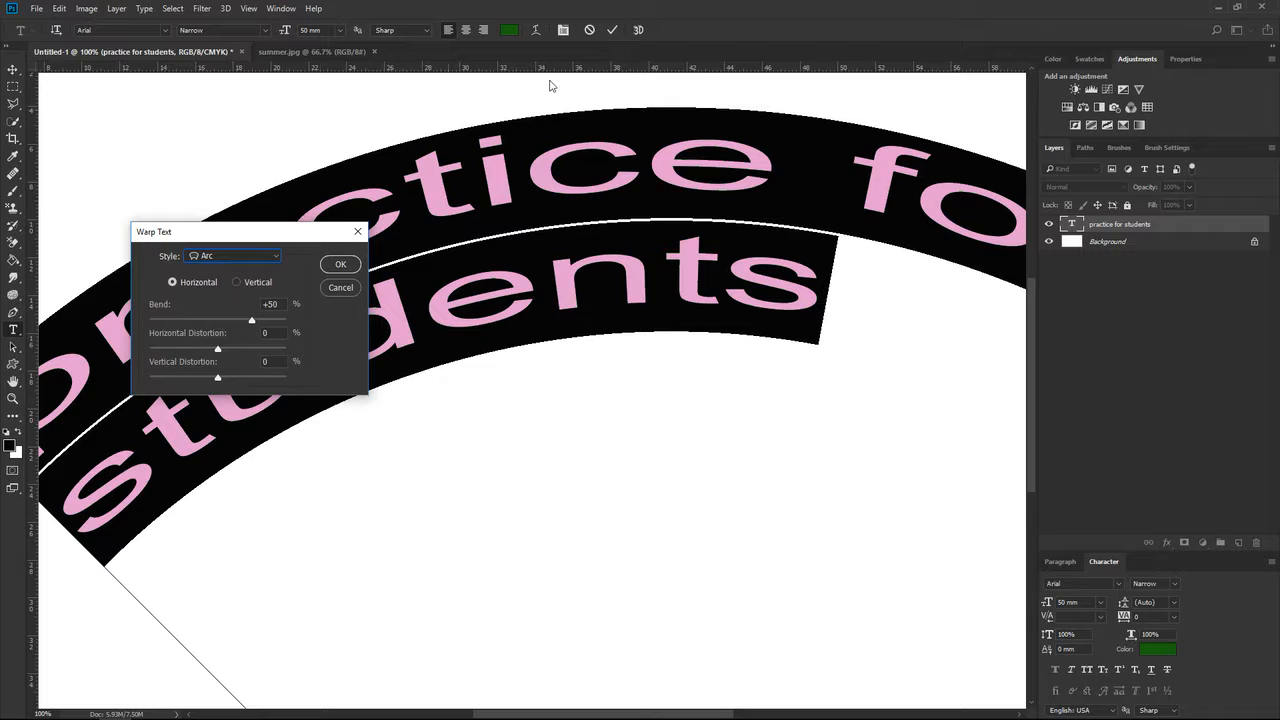
{"action": "left_click_drag", "start_coordinate": [250, 322], "coordinate": [219, 323]}
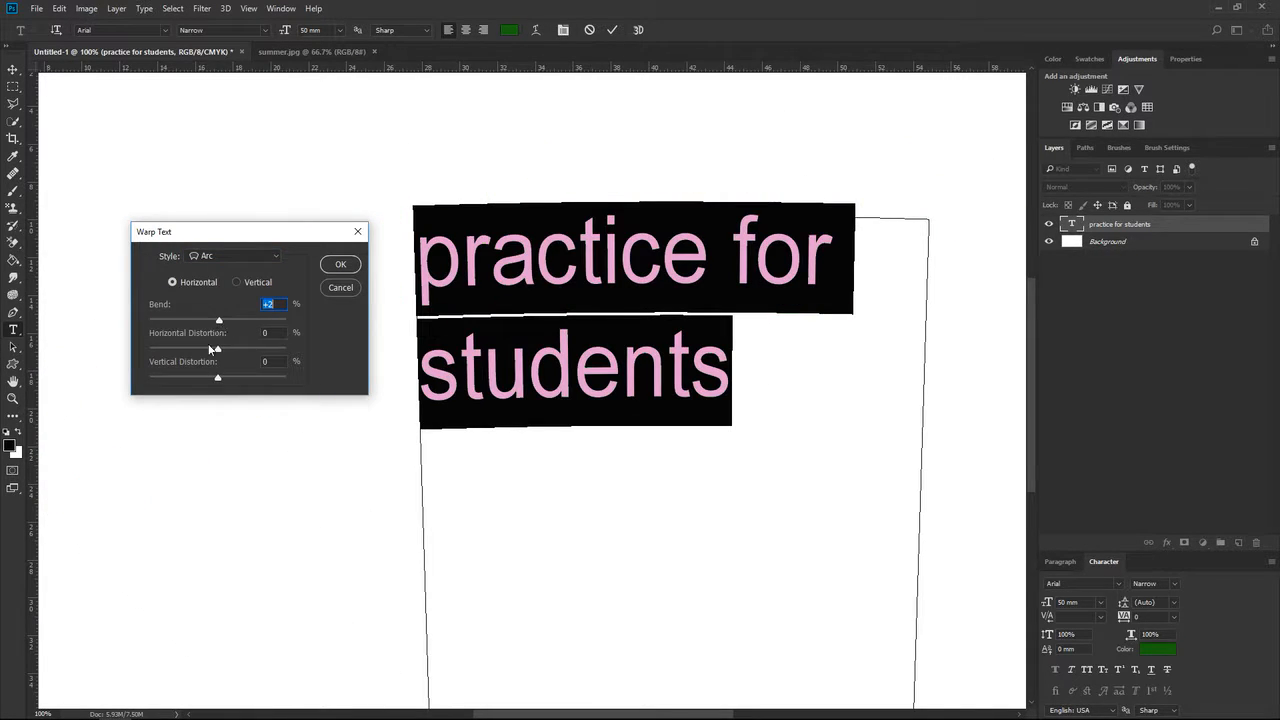
{"action": "left_click_drag", "start_coordinate": [217, 350], "coordinate": [240, 380]}
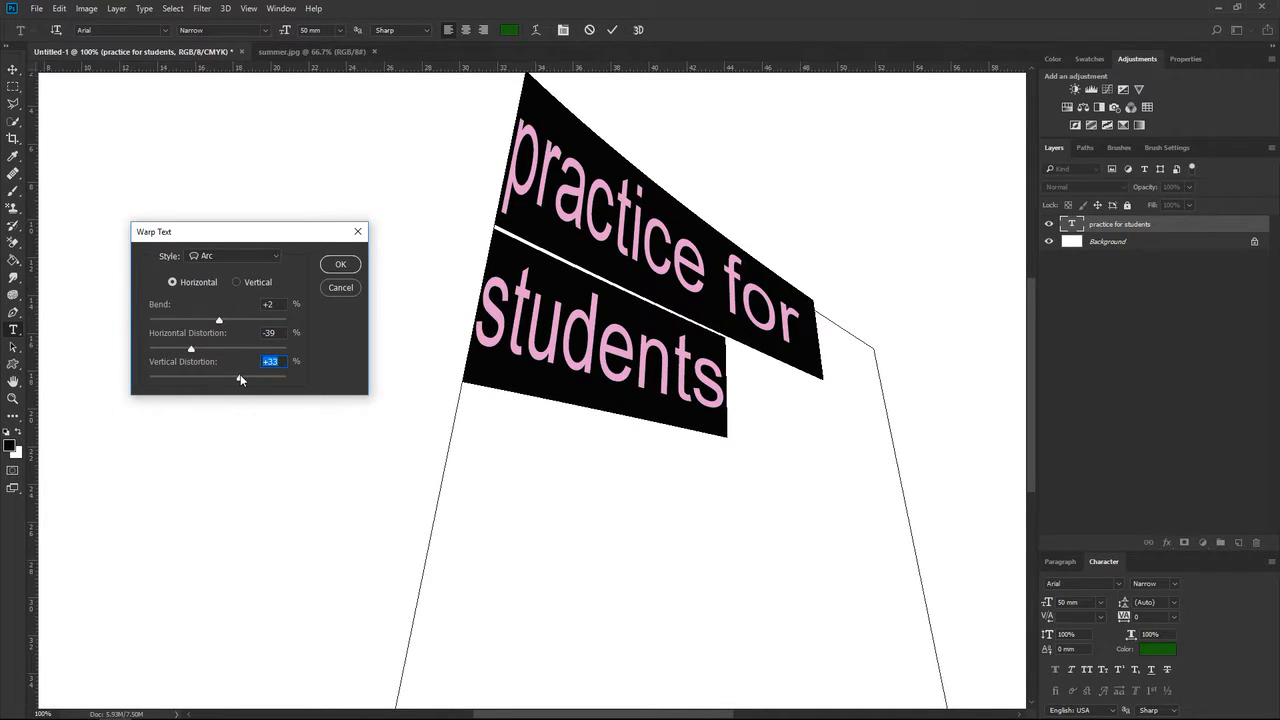
Try the Arc Lower and Fisheye warp styles, give Fisheye a bend of +40, and cancel the text warp.
{"action": "left_click", "coordinate": [240, 256]}
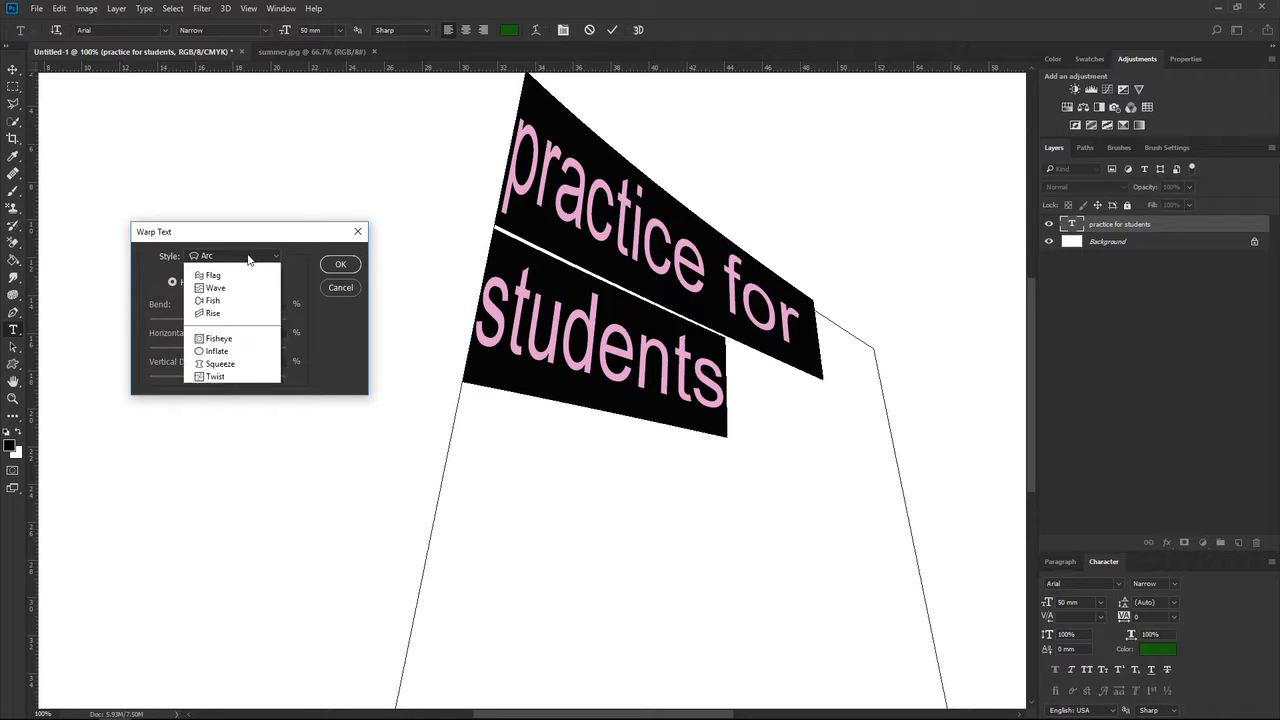
{"action": "left_click", "coordinate": [221, 307]}
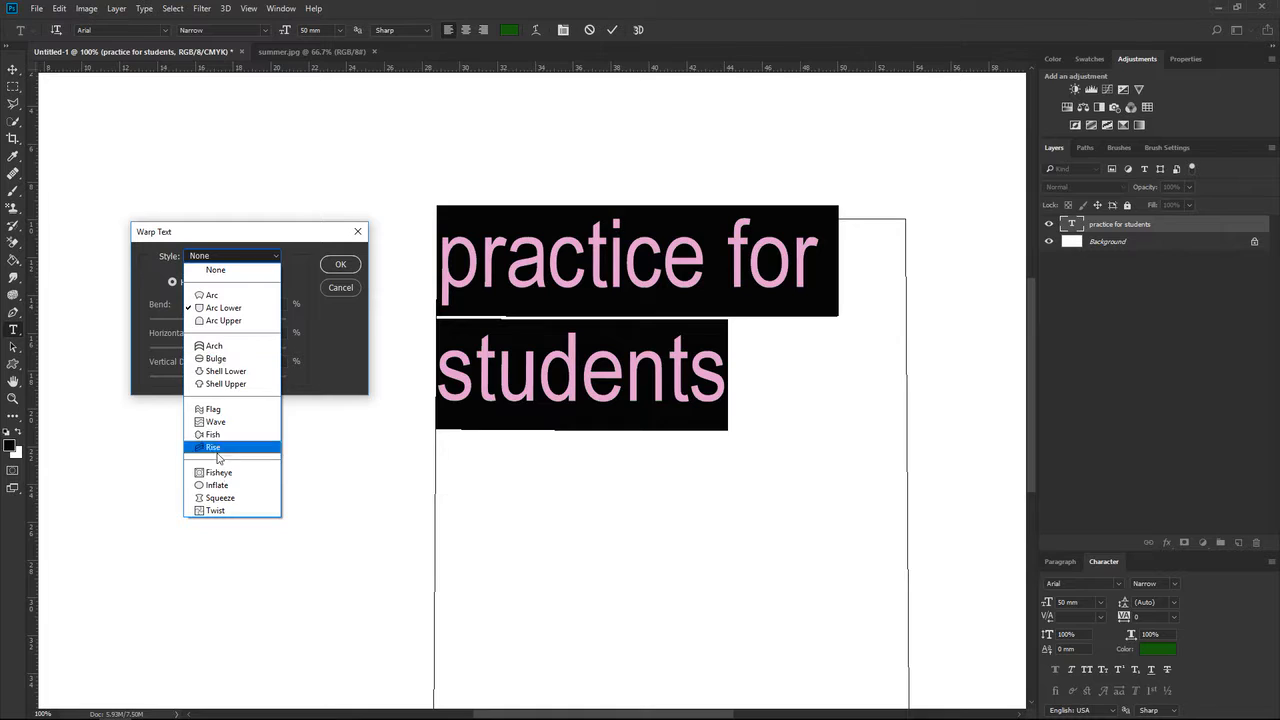
{"action": "left_click", "coordinate": [217, 473]}
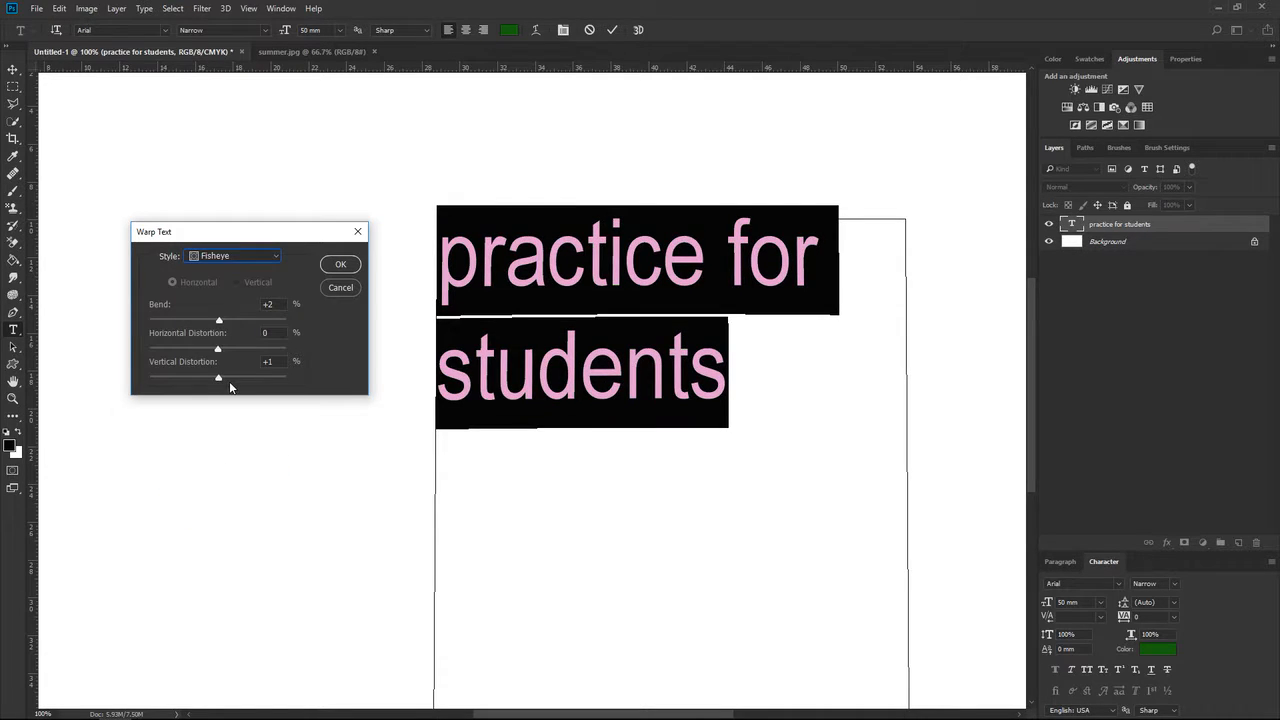
{"action": "left_click_drag", "start_coordinate": [219, 322], "coordinate": [244, 321]}
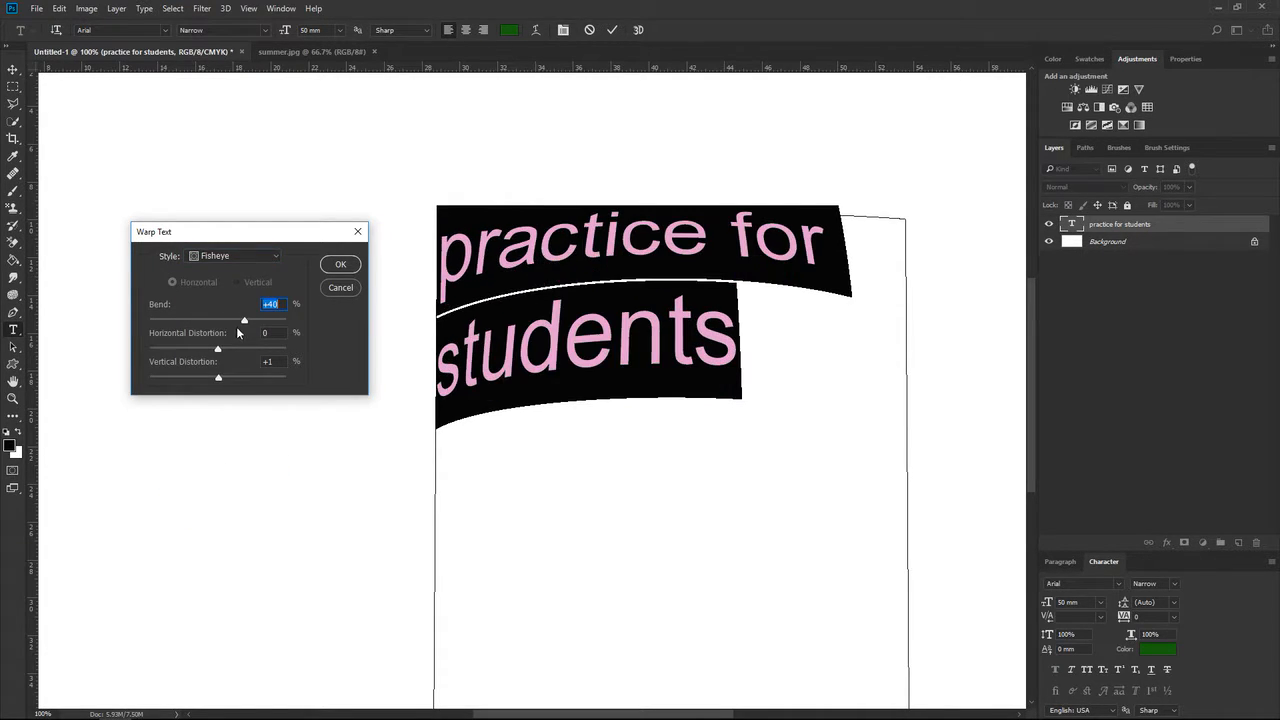
{"action": "left_click", "coordinate": [329, 290]}
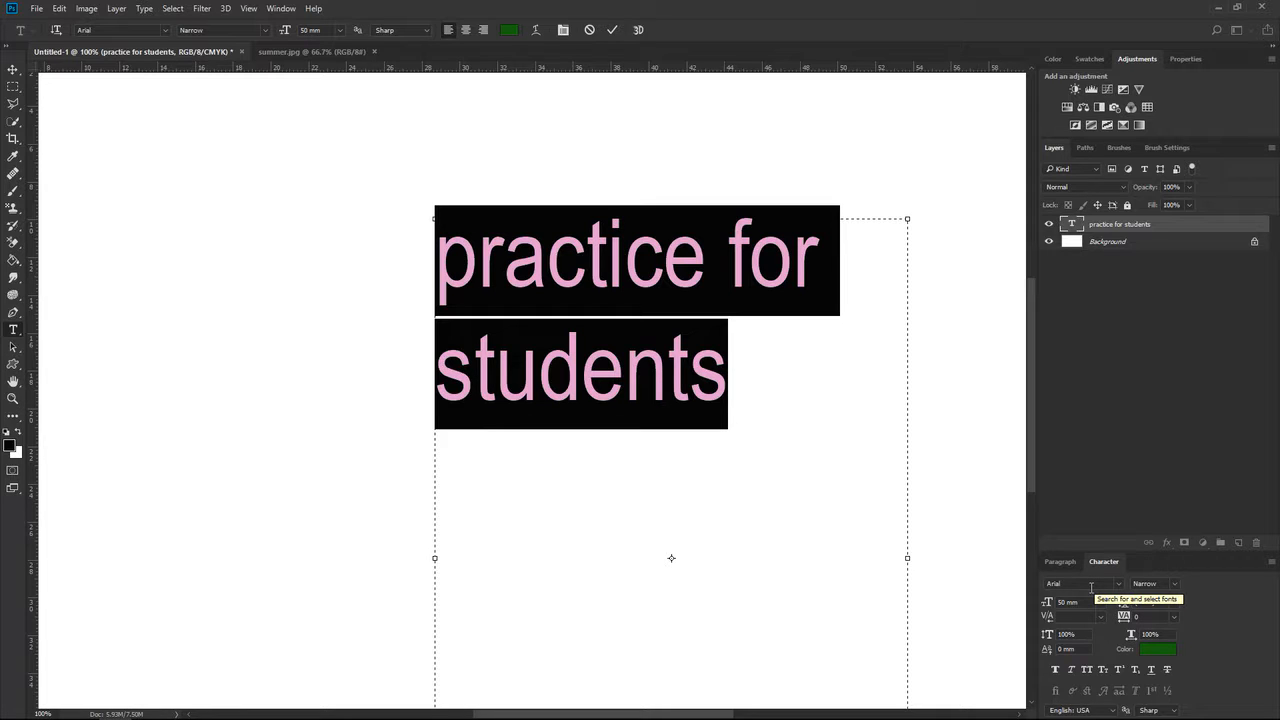
{"action": "left_click", "coordinate": [1175, 585]}
{"action": "left_click", "coordinate": [1175, 586]}
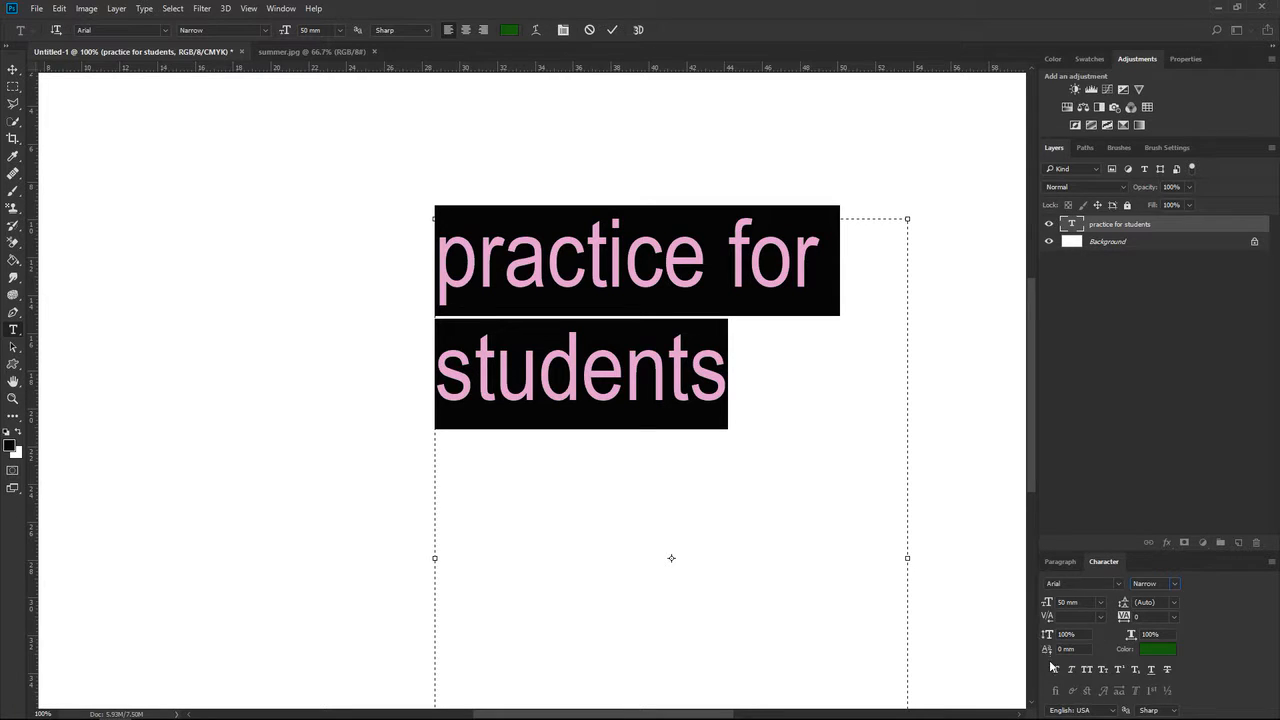
{"action": "left_click", "coordinate": [563, 30]}
{"action": "left_click", "coordinate": [563, 30]}
Try a leading of 3 mm on the selected text, and set the leading to 50 mm.
{"action": "left_click", "coordinate": [1175, 602]}
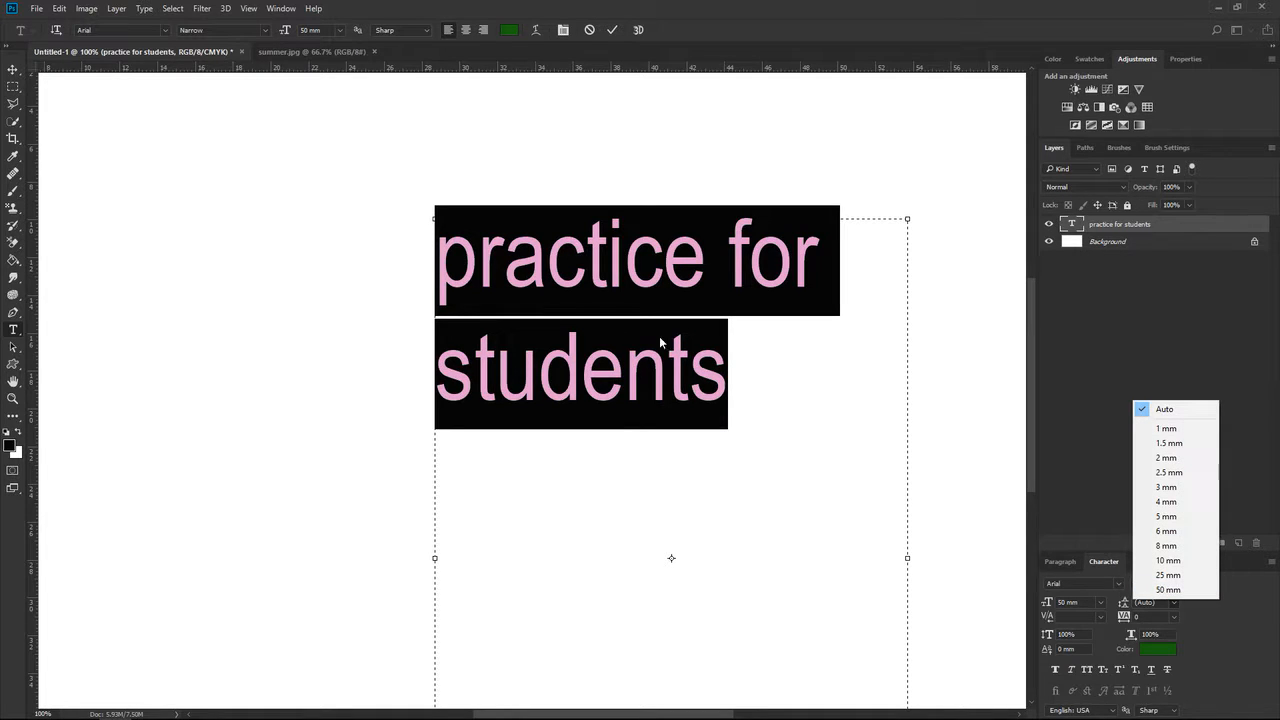
{"action": "left_click", "coordinate": [1166, 487]}
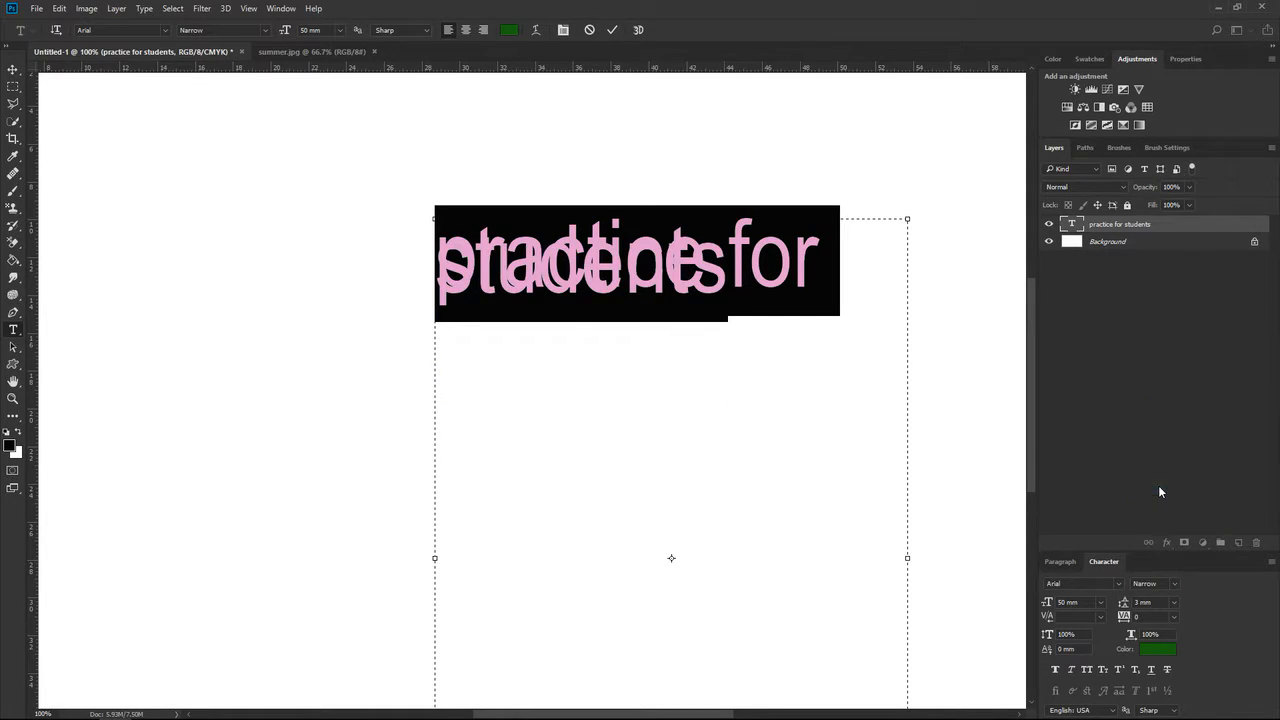
{"action": "left_click", "coordinate": [1174, 602]}
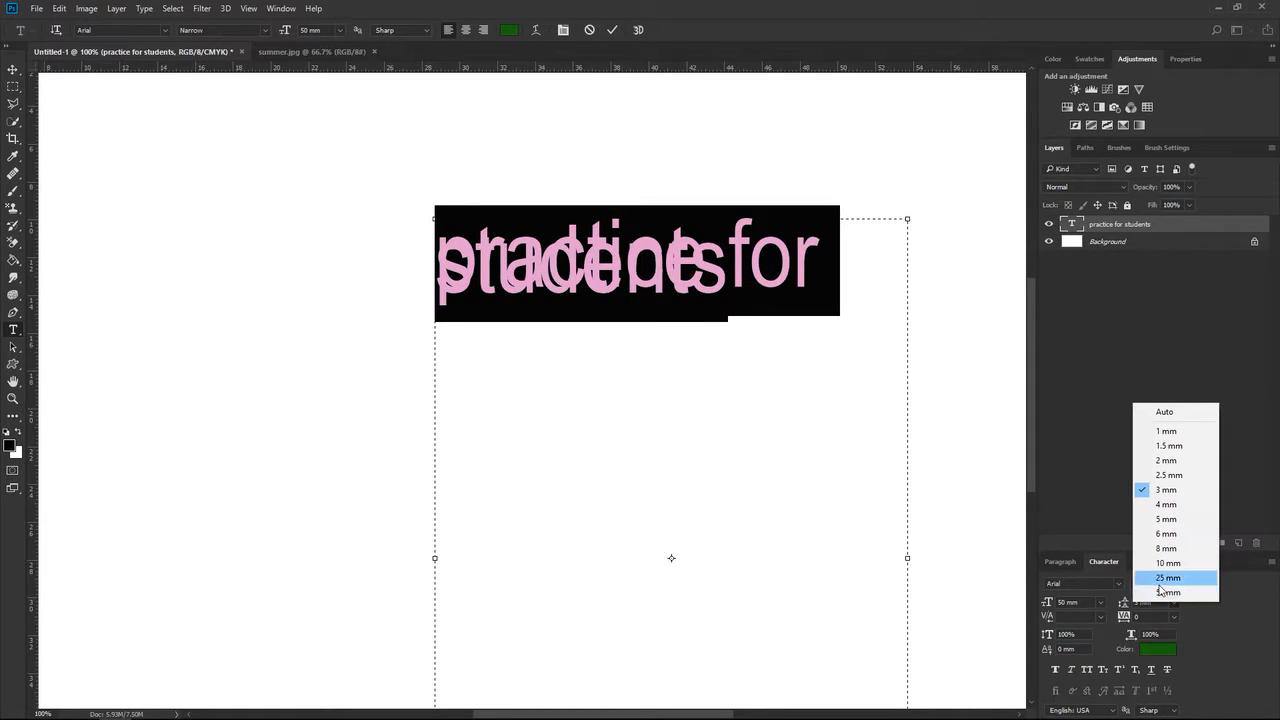
{"action": "left_click", "coordinate": [1163, 592]}
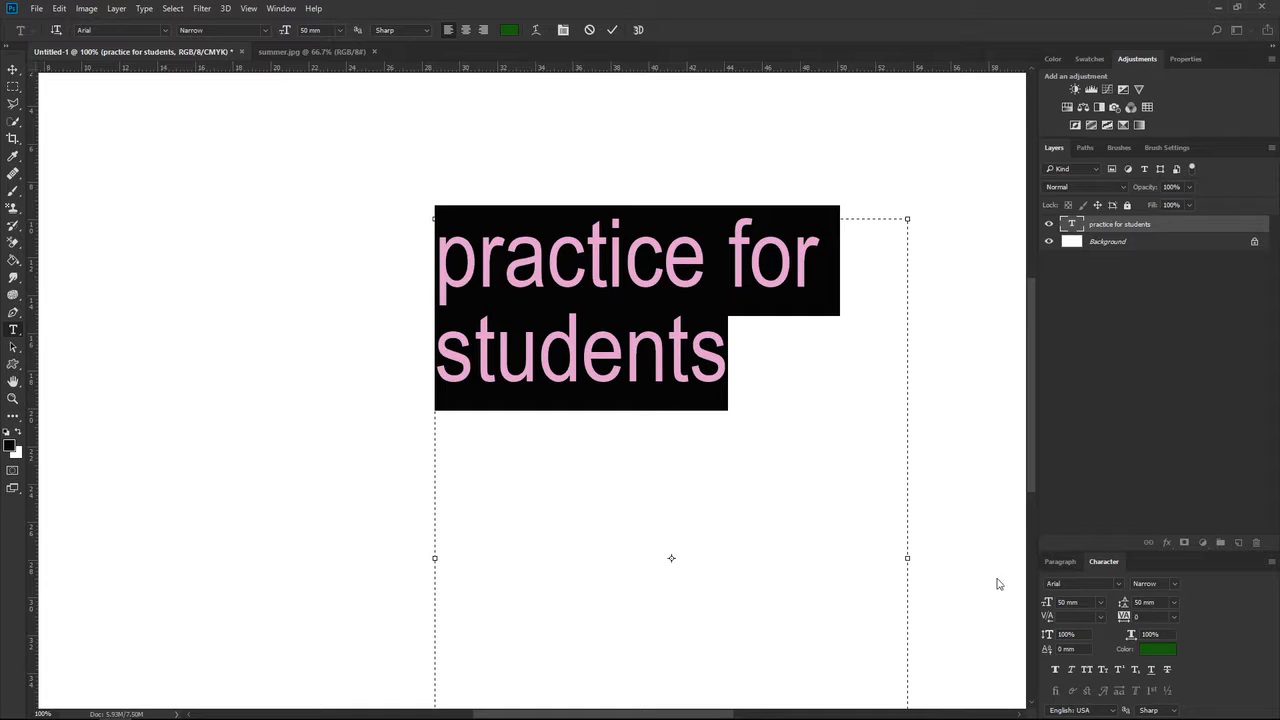
Set the tracking of the selected text to 5, and increase it to 25.
{"action": "left_click", "coordinate": [1136, 617]}
{"action": "left_click", "coordinate": [1176, 616]}
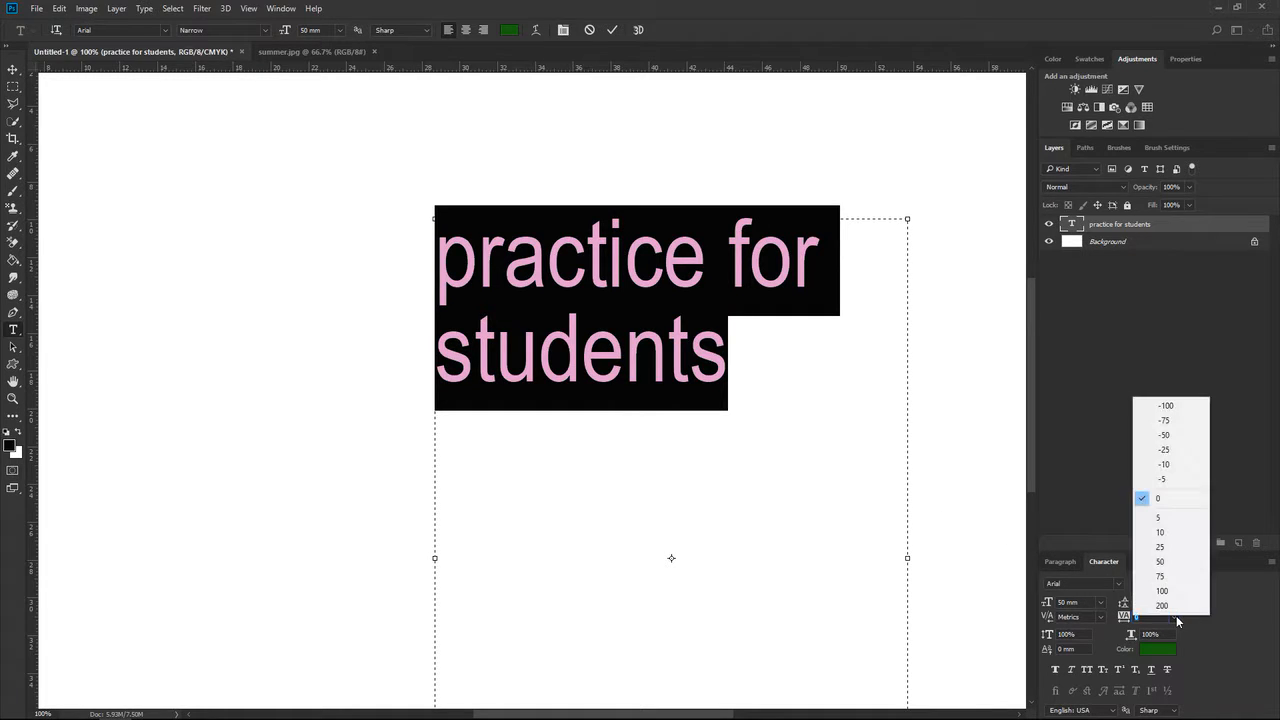
{"action": "left_click", "coordinate": [1166, 518]}
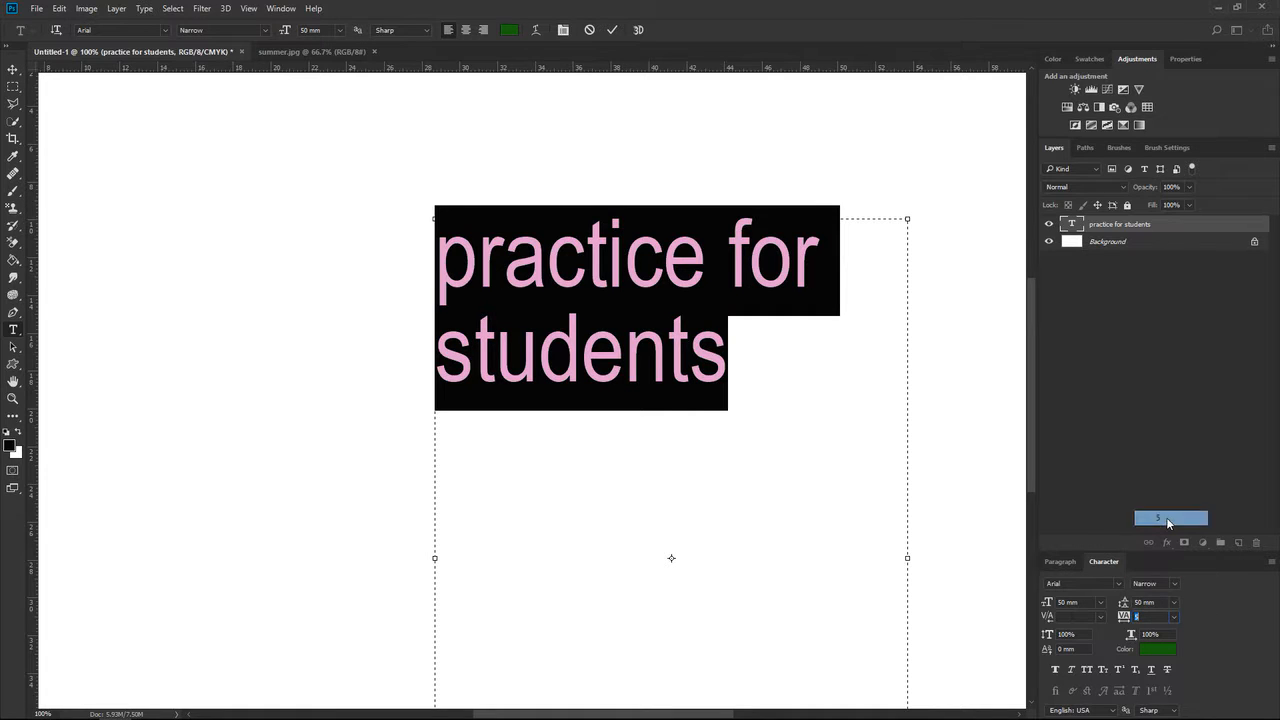
{"action": "left_click", "coordinate": [1175, 618]}
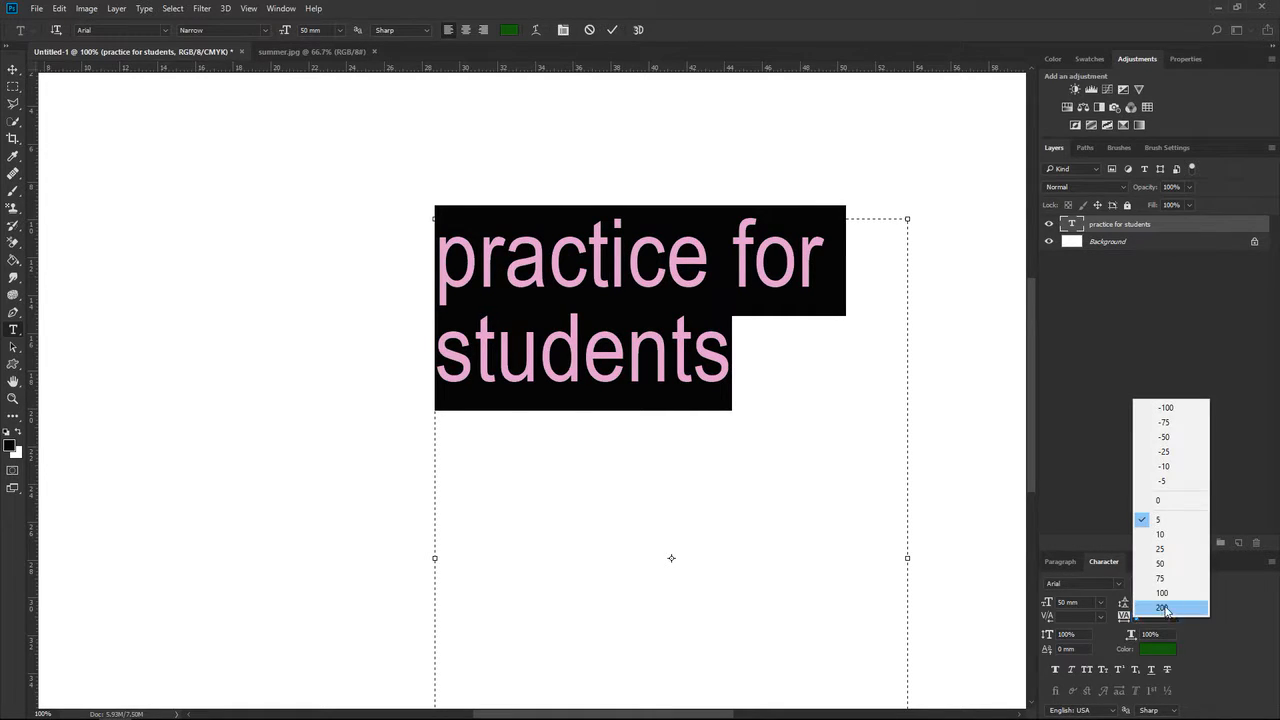
{"action": "left_click", "coordinate": [1159, 550]}
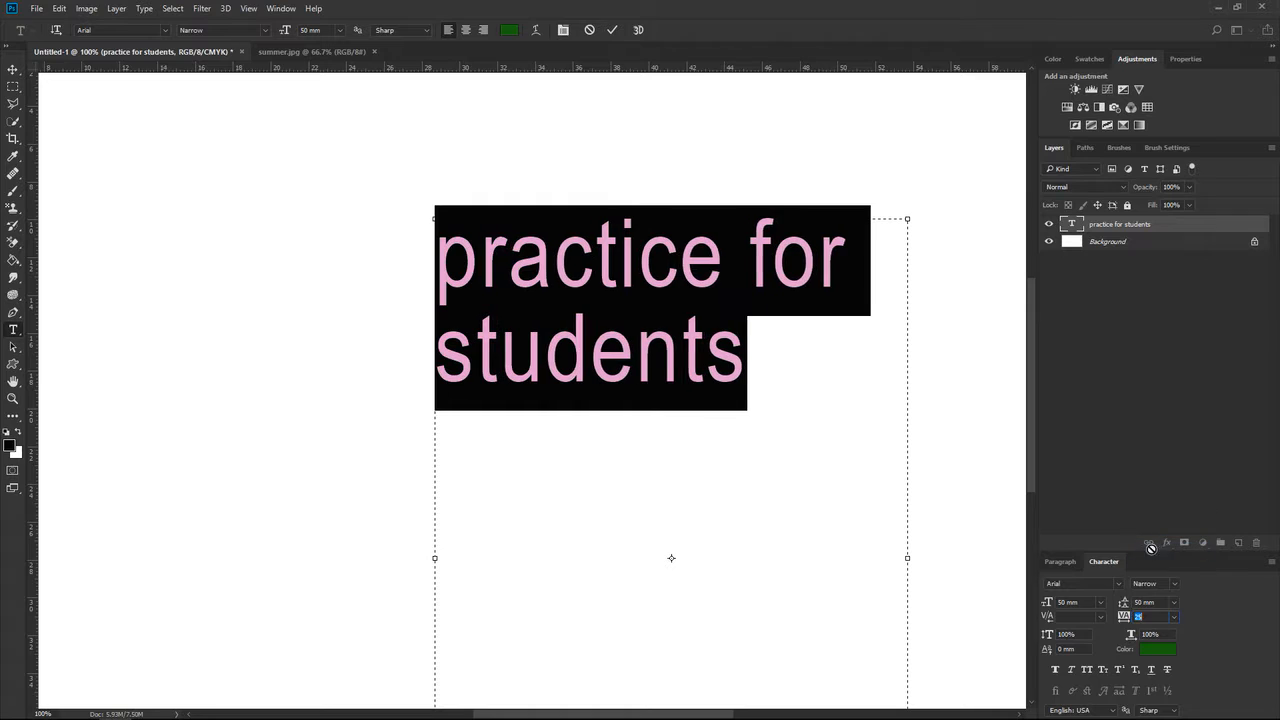
Set the tracking of the selected text to 75, and leave the font size list without choosing a size.
{"action": "left_click", "coordinate": [1175, 618]}
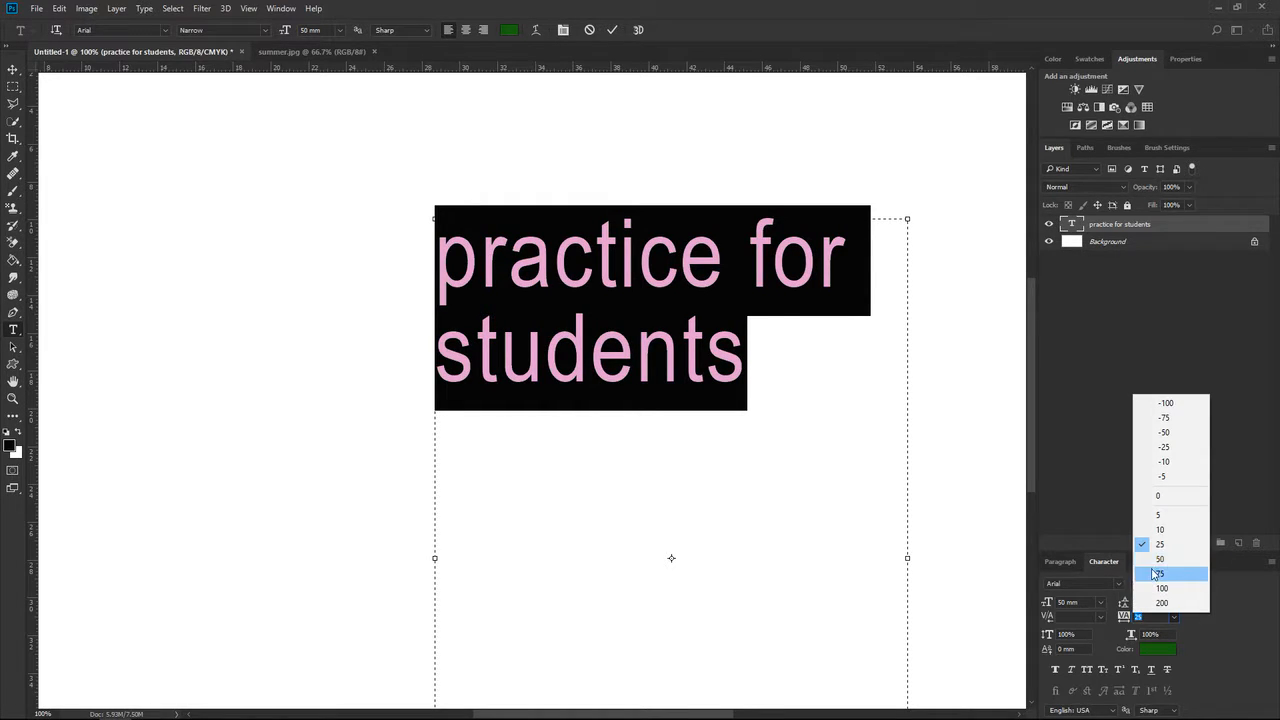
{"action": "left_click", "coordinate": [1152, 573]}
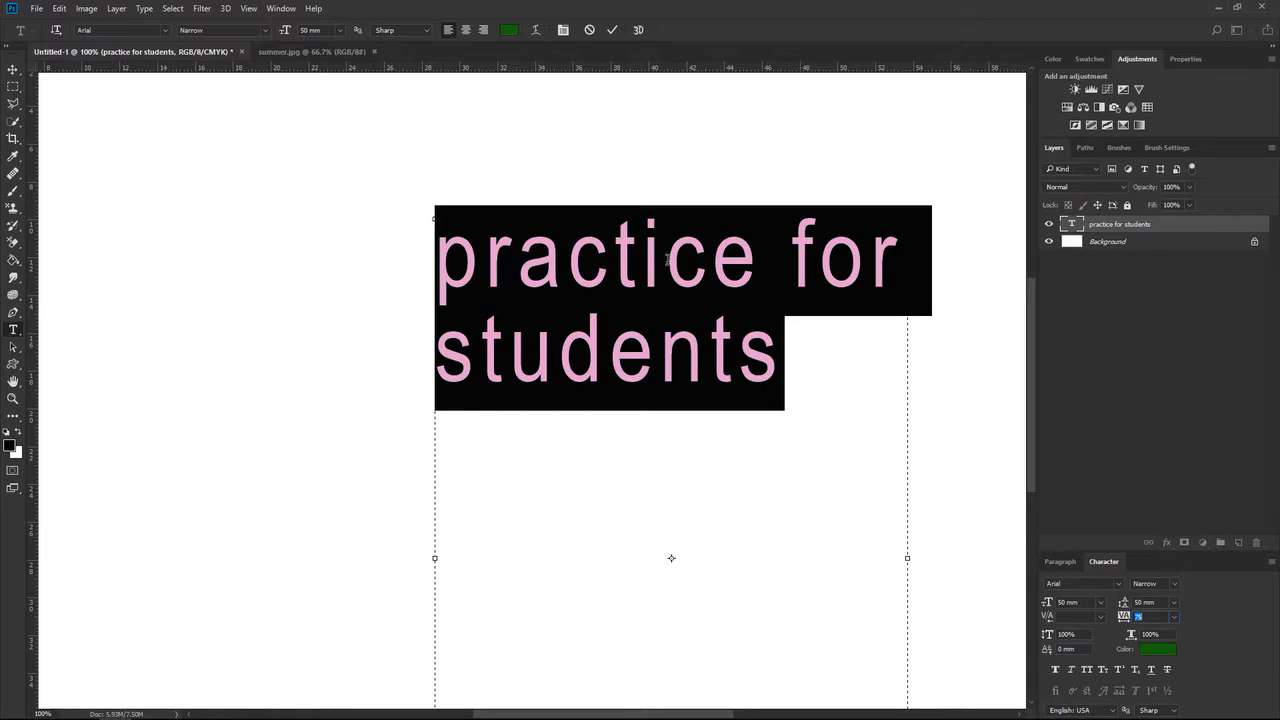
{"action": "left_click", "coordinate": [1101, 601]}
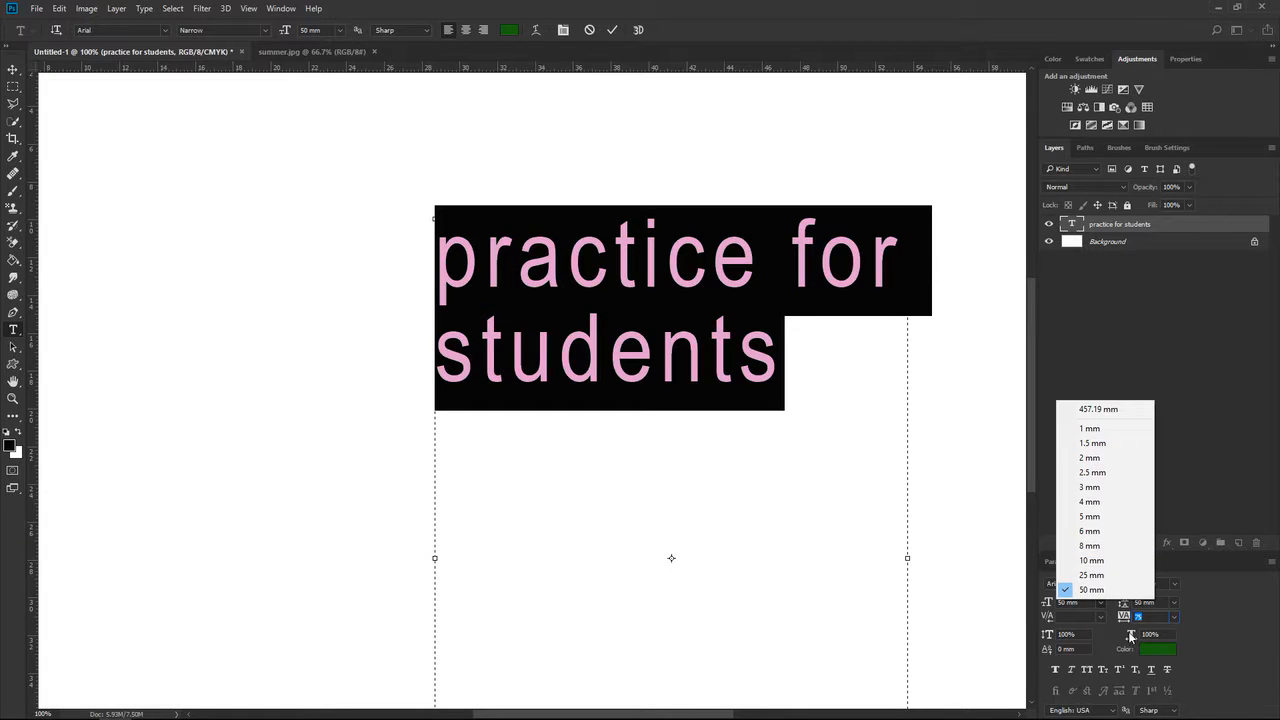
{"action": "left_click", "coordinate": [1108, 635]}
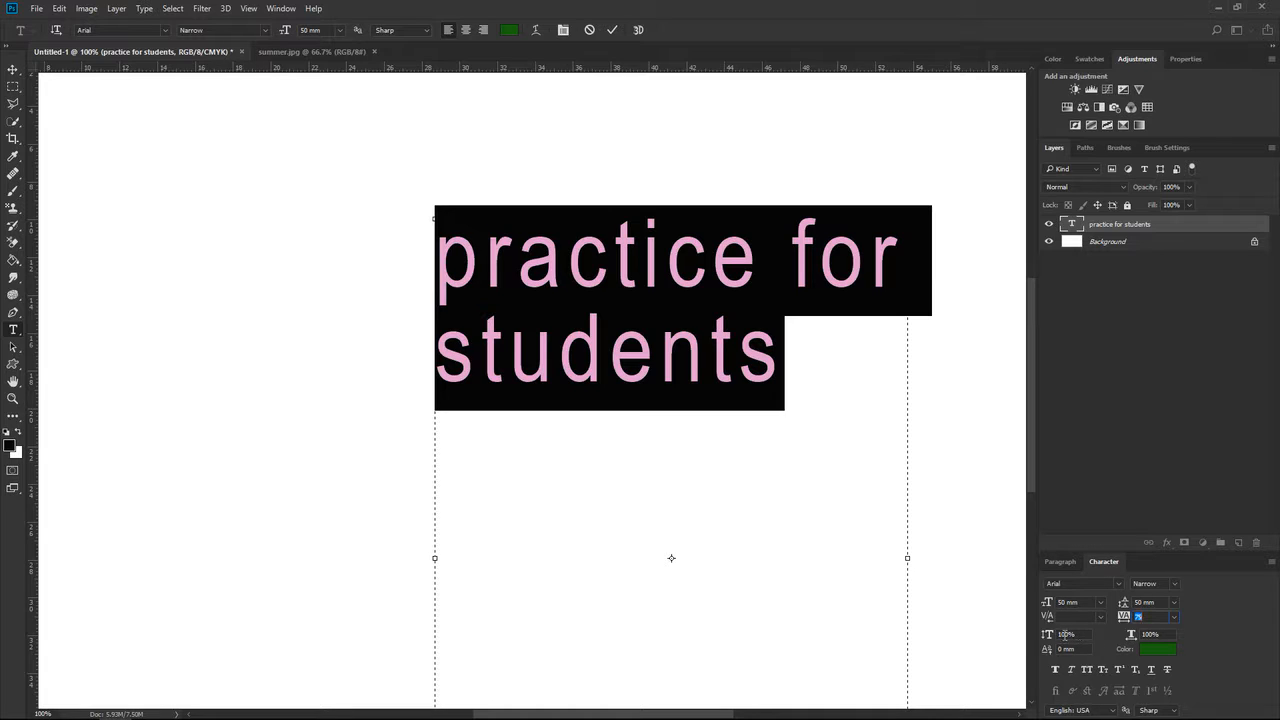
Try a vertical scale of 200% and a horizontal scale of 202% on the text.
{"action": "left_click", "coordinate": [1066, 634]}
{"action": "type", "text": "200"}
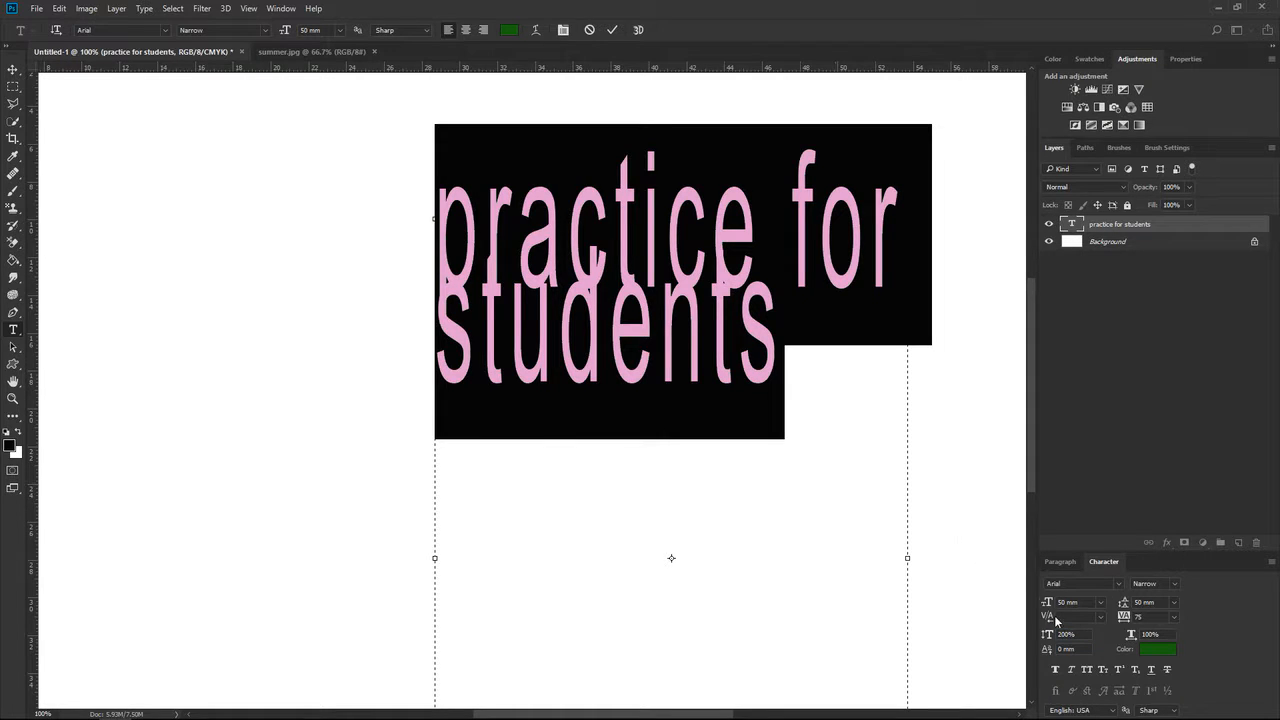
{"action": "left_click", "coordinate": [612, 29]}
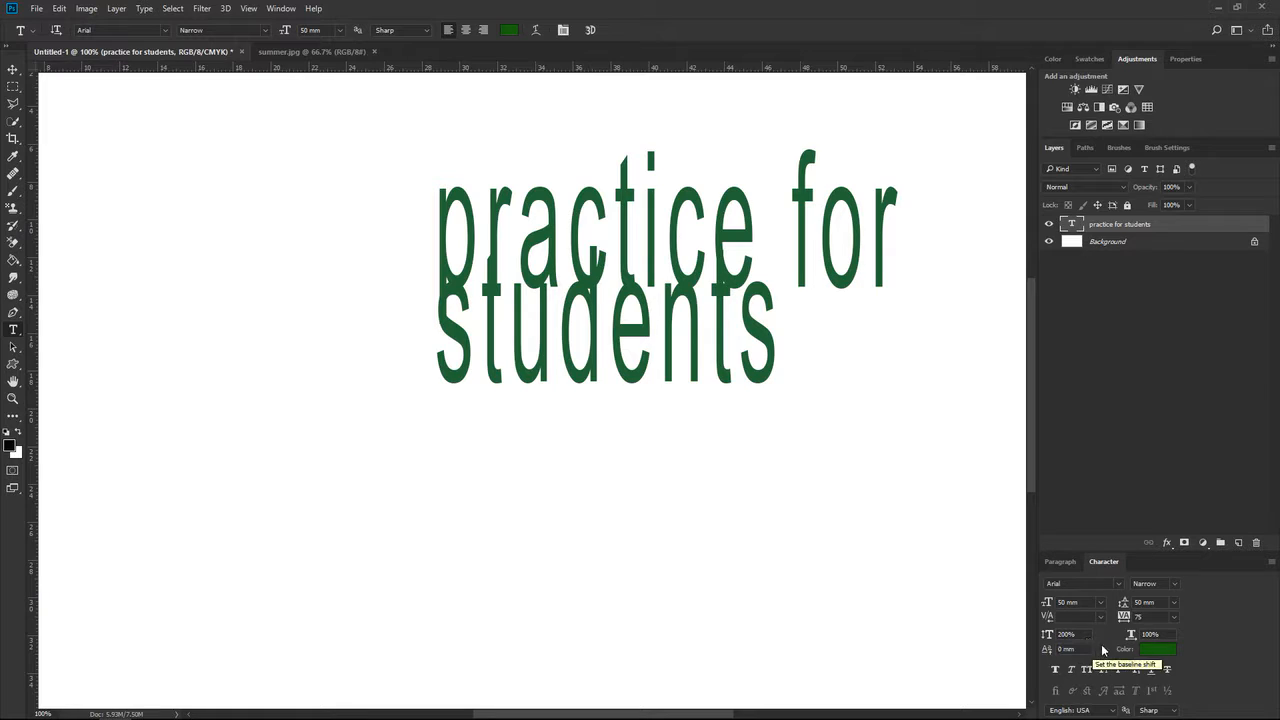
{"action": "left_click_drag", "start_coordinate": [1130, 636], "coordinate": [1199, 636]}
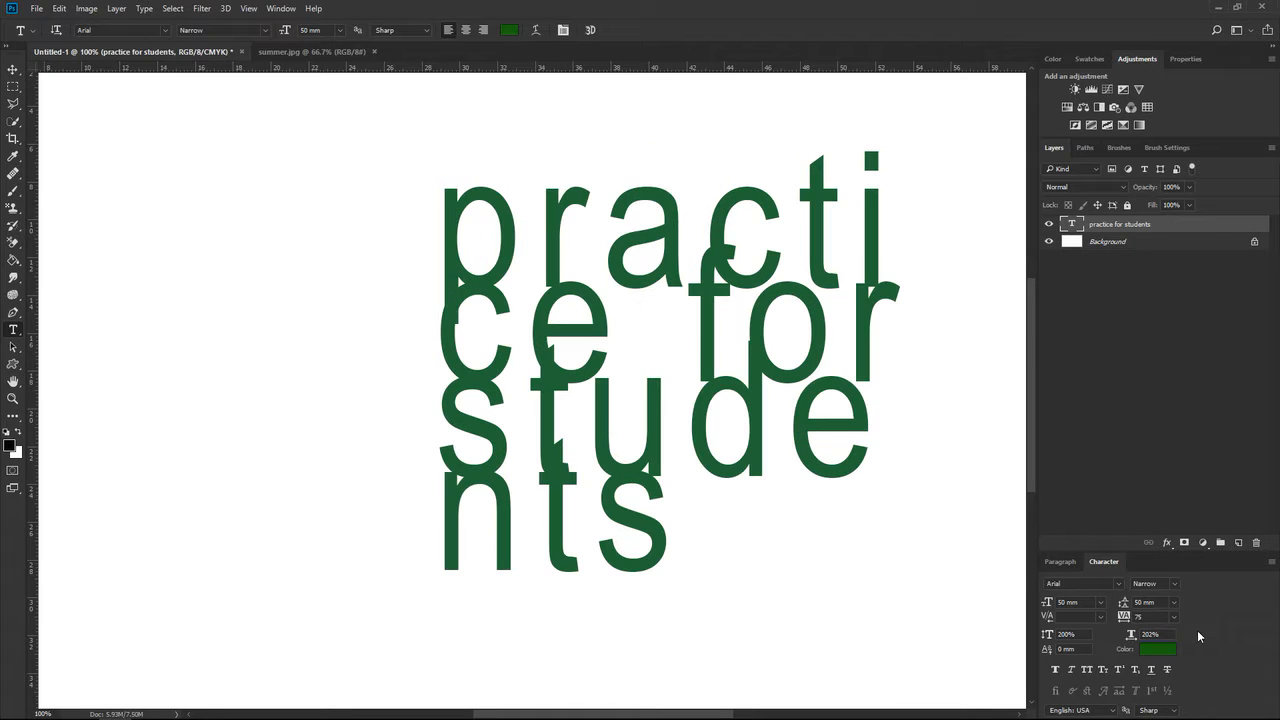
Reset both the vertical and horizontal scale of the text to 100%.
{"action": "left_click", "coordinate": [1074, 635]}
{"action": "type", "text": "100"}
{"action": "key", "text": "Return"}
{"action": "left_click_drag", "start_coordinate": [1165, 632], "coordinate": [1108, 634]}
{"action": "type", "text": "100"}
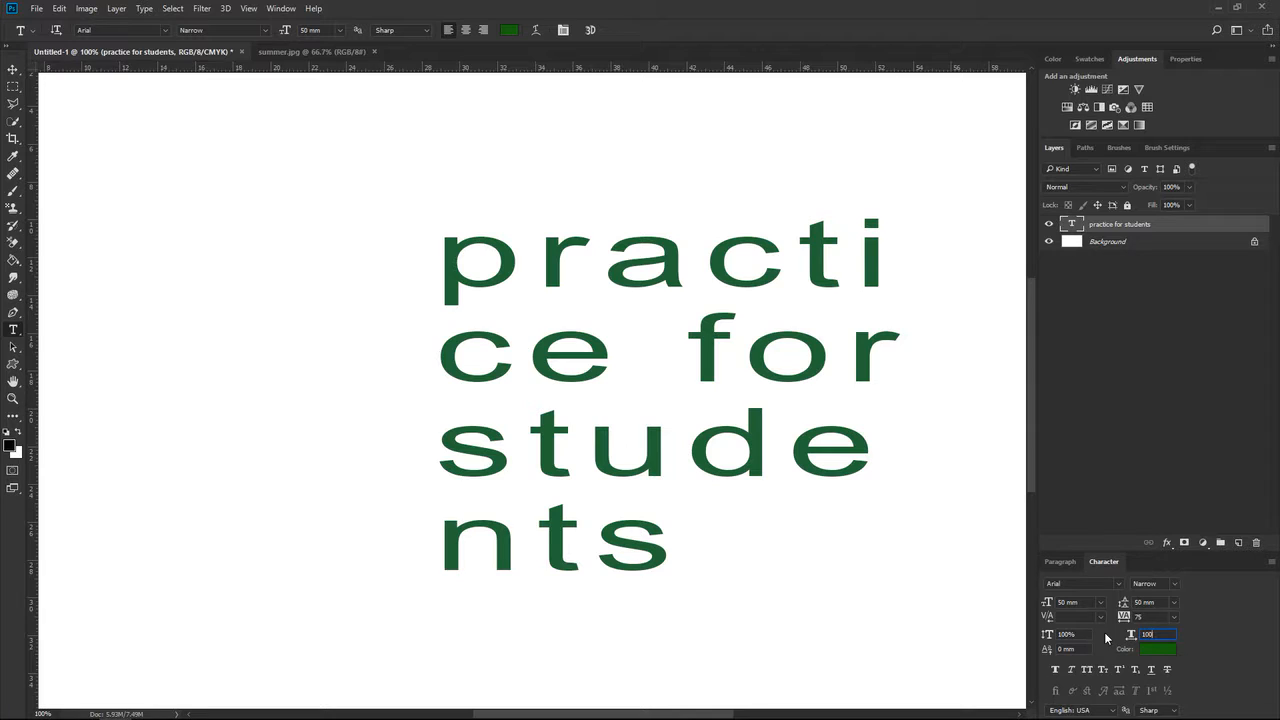
{"action": "key", "text": "Return"}
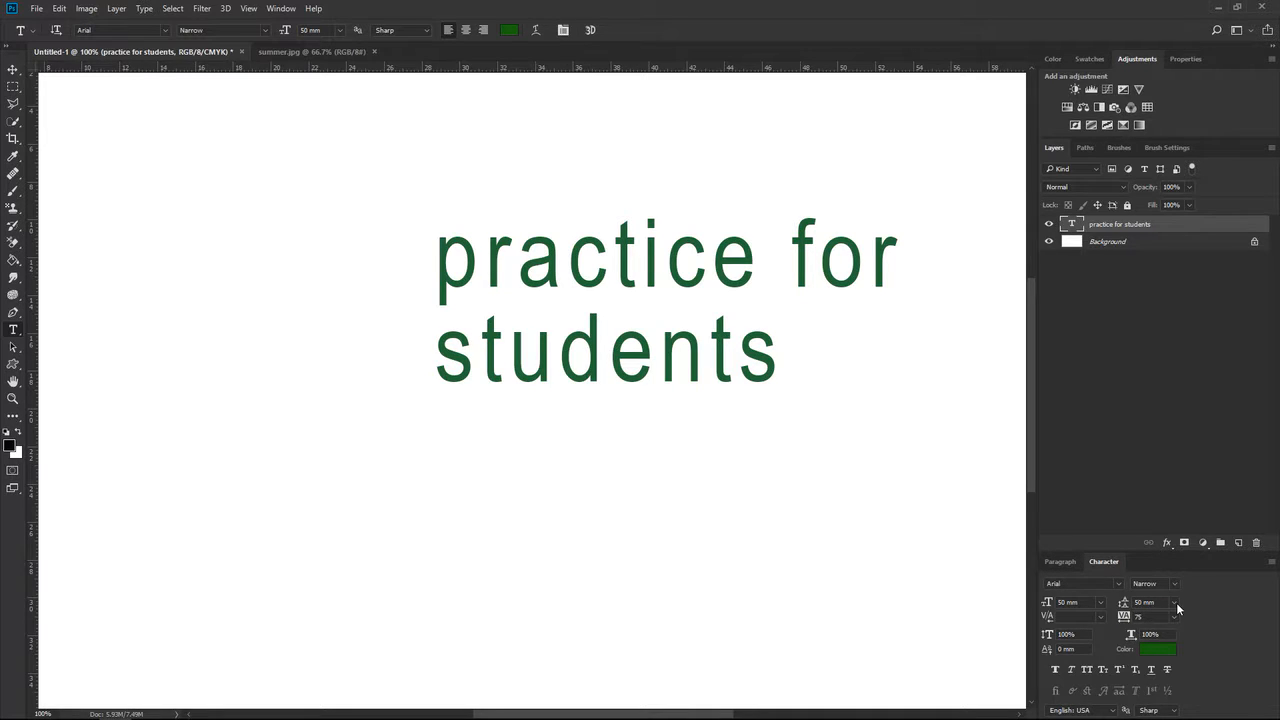
Select all of the text, try a tracking of 100, and return the tracking to 75.
{"action": "left_click_drag", "start_coordinate": [437, 268], "coordinate": [787, 364]}
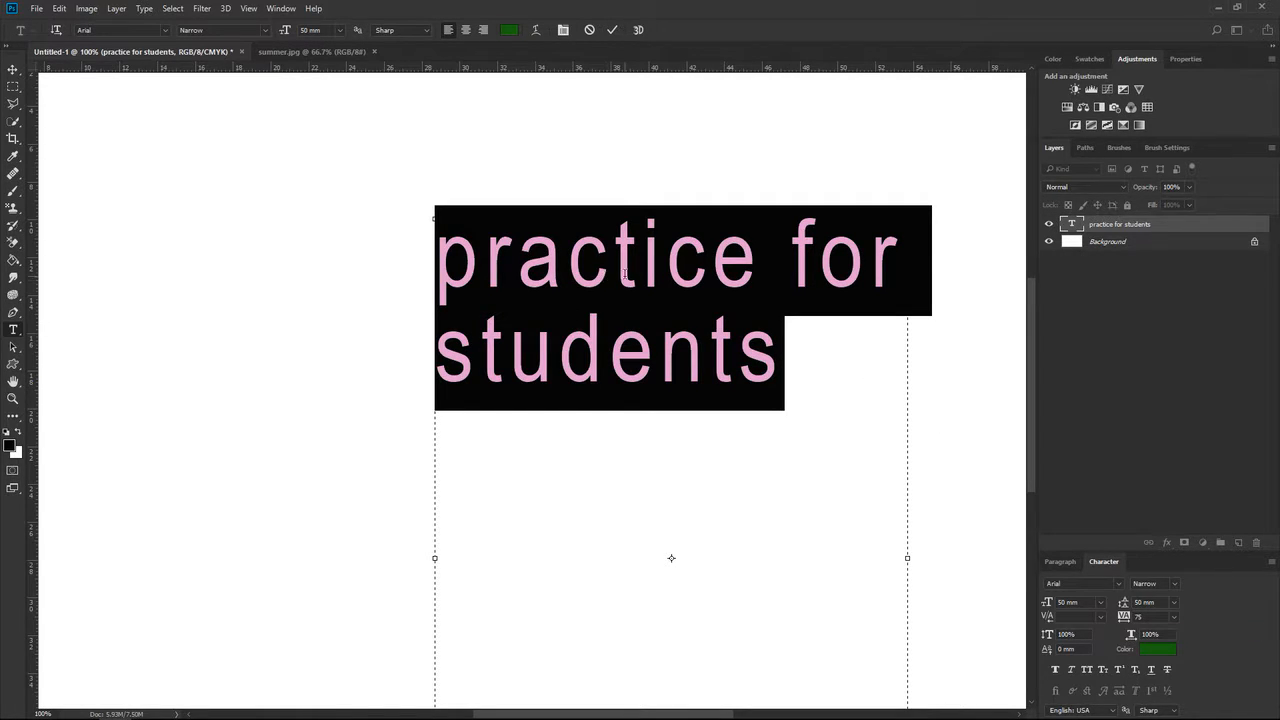
{"action": "left_click", "coordinate": [1174, 614]}
{"action": "left_click", "coordinate": [1170, 596]}
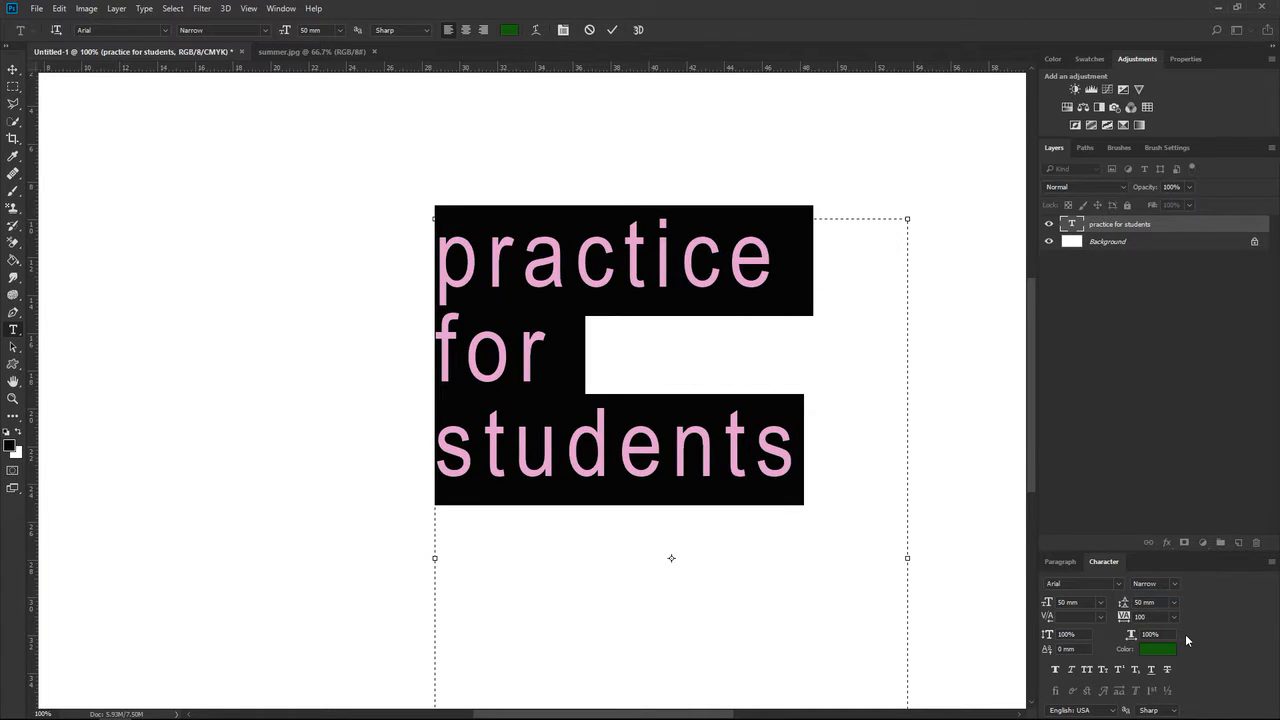
{"action": "left_click", "coordinate": [1172, 612]}
{"action": "left_click", "coordinate": [1152, 574]}
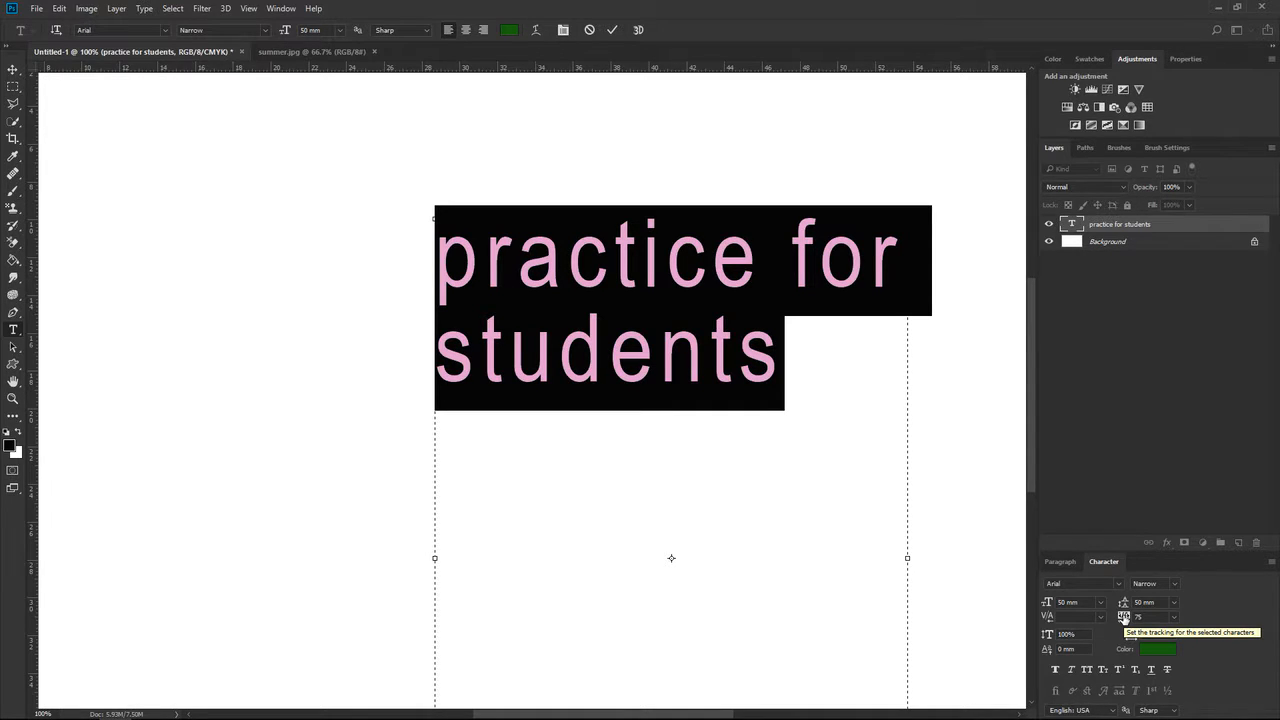
Scrub the tracking of the selected text back and forth, ending at 55.
{"action": "left_click_drag", "start_coordinate": [1123, 617], "coordinate": [1124, 618]}
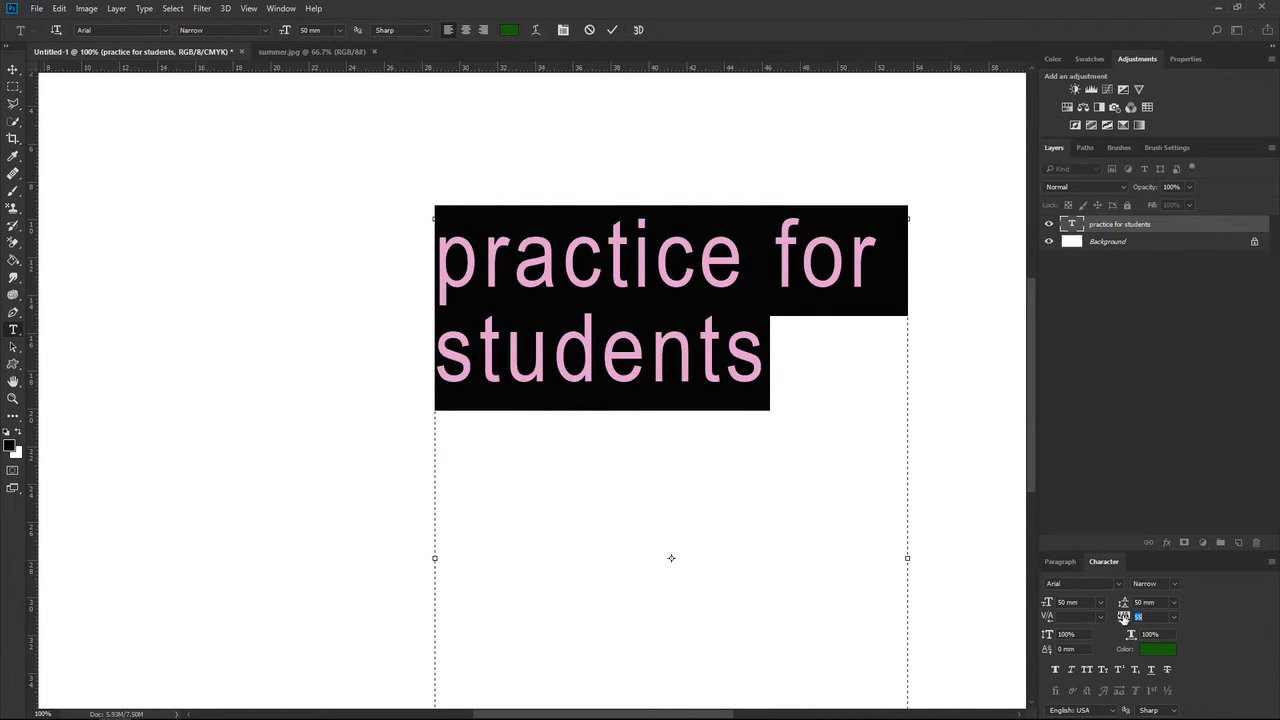
{"action": "left_click_drag", "start_coordinate": [1124, 617], "coordinate": [1123, 617]}
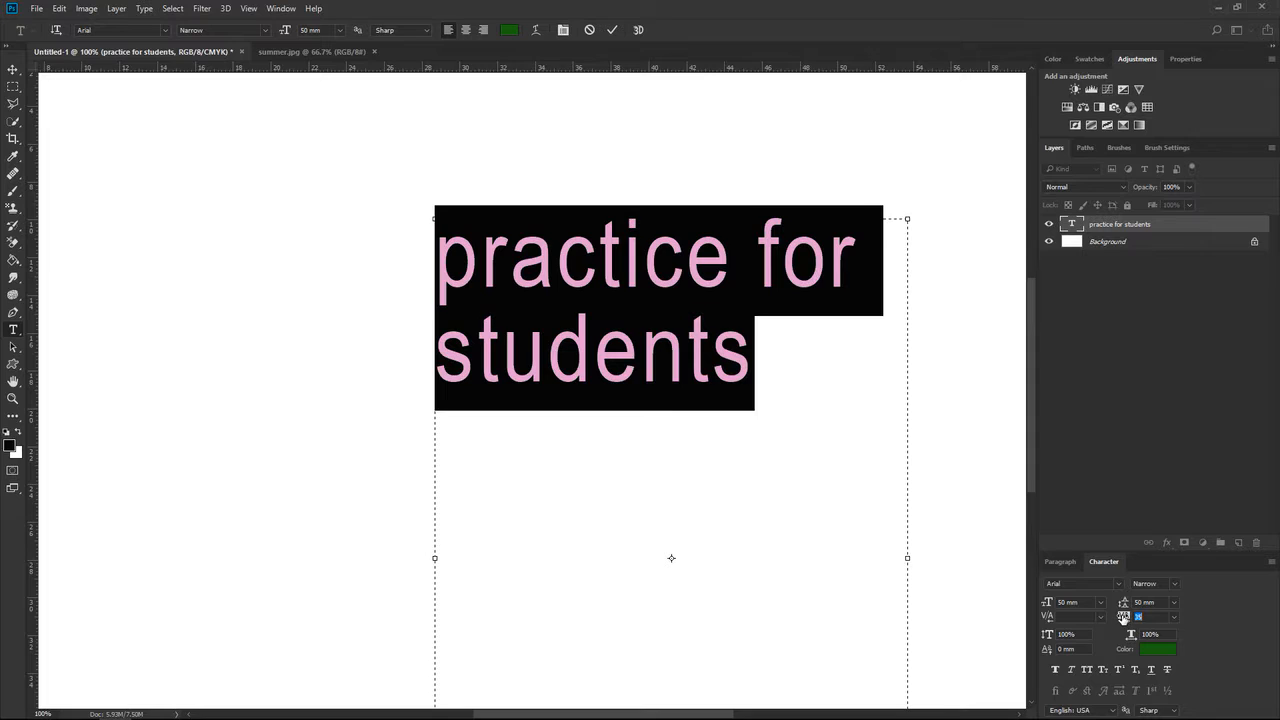
{"action": "left_click_drag", "start_coordinate": [1123, 617], "coordinate": [1124, 617]}
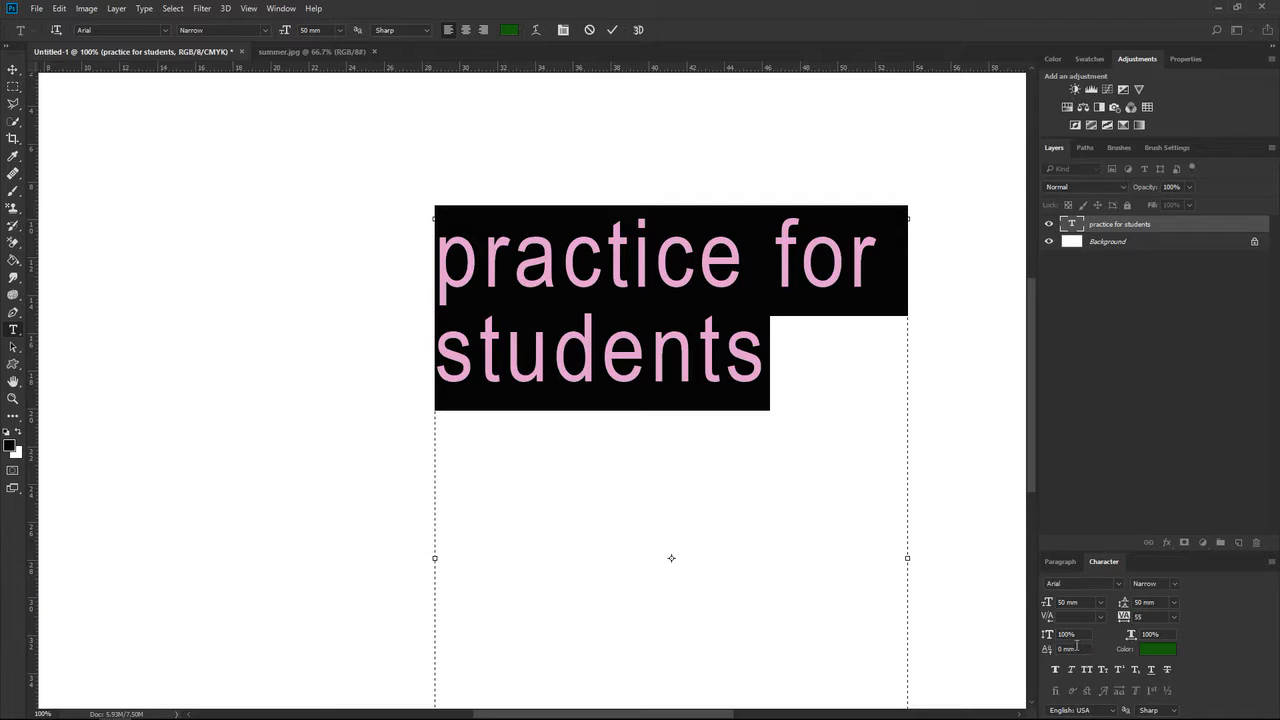
Stretch the selected text to 123% vertical and 104% horizontal scale, and change its color to a near-black green.
{"action": "left_click_drag", "start_coordinate": [1046, 634], "coordinate": [1064, 634]}
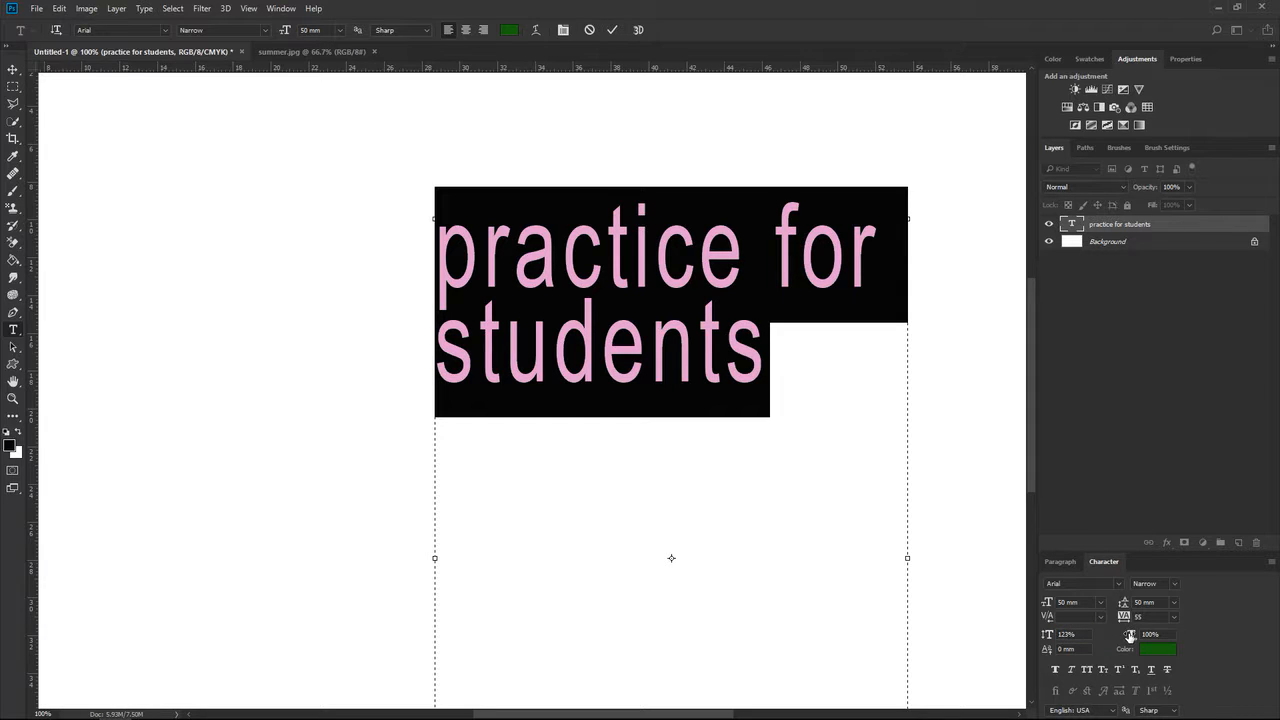
{"action": "left_click_drag", "start_coordinate": [1130, 636], "coordinate": [1132, 636]}
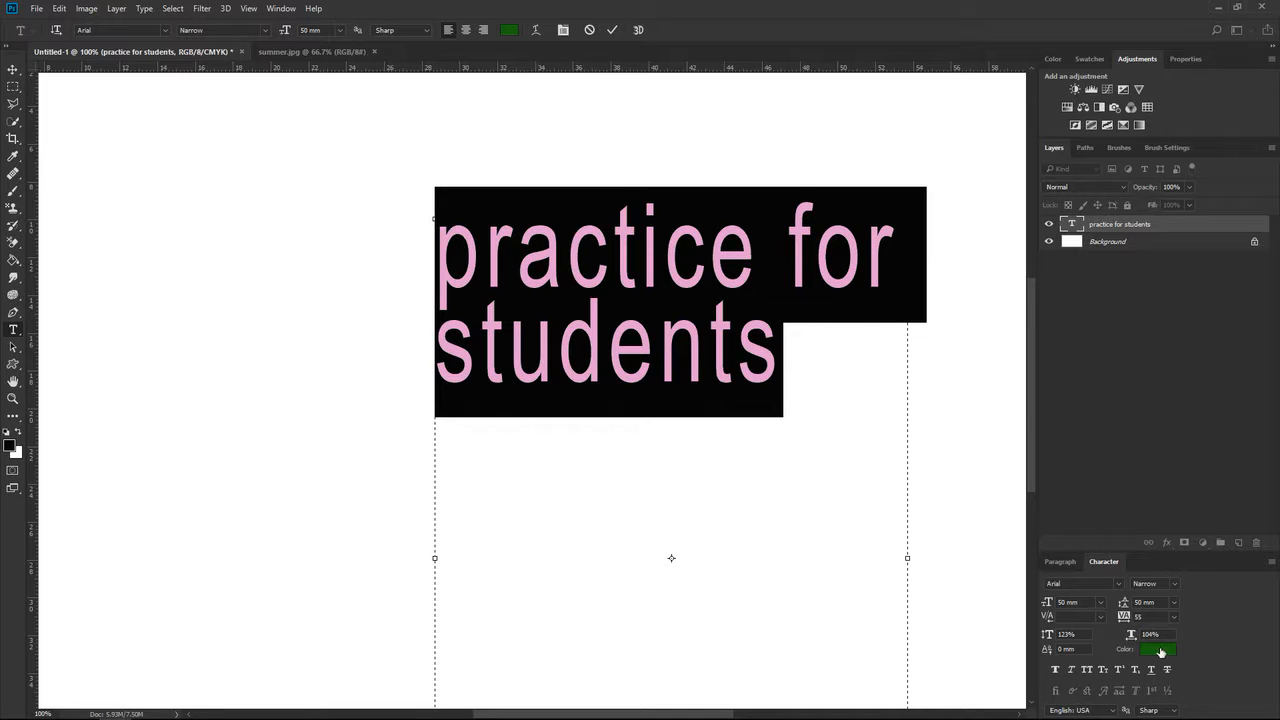
{"action": "left_click", "coordinate": [1158, 650]}
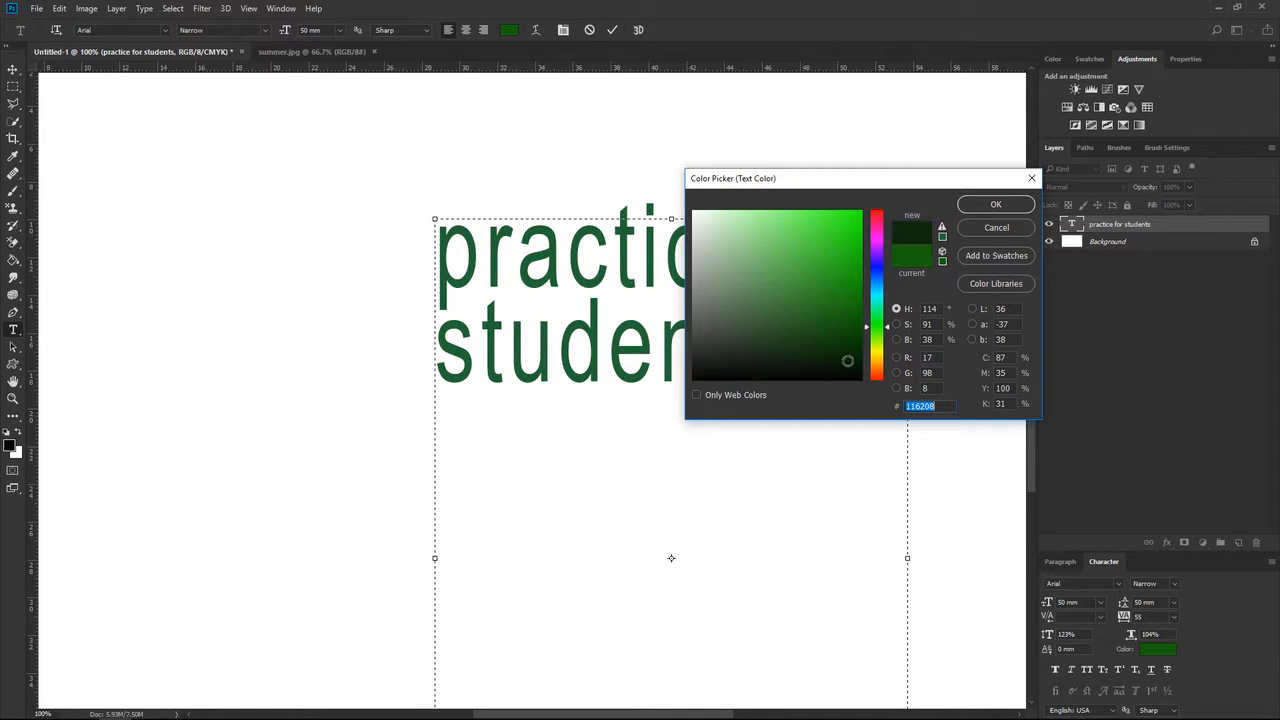
{"action": "left_click", "coordinate": [860, 372]}
{"action": "left_click", "coordinate": [996, 204]}
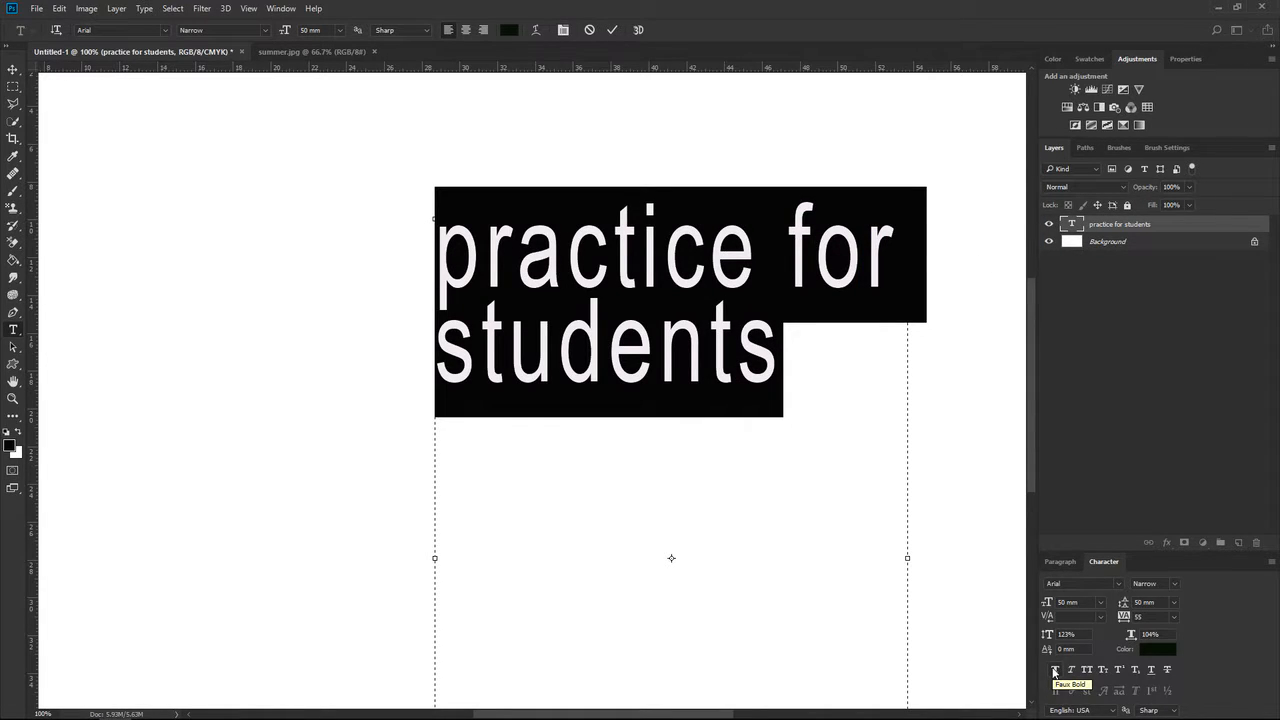
Apply Faux Bold and Faux Italic to the selected text, and toggle Strikethrough on and off.
{"action": "left_click", "coordinate": [1054, 671]}
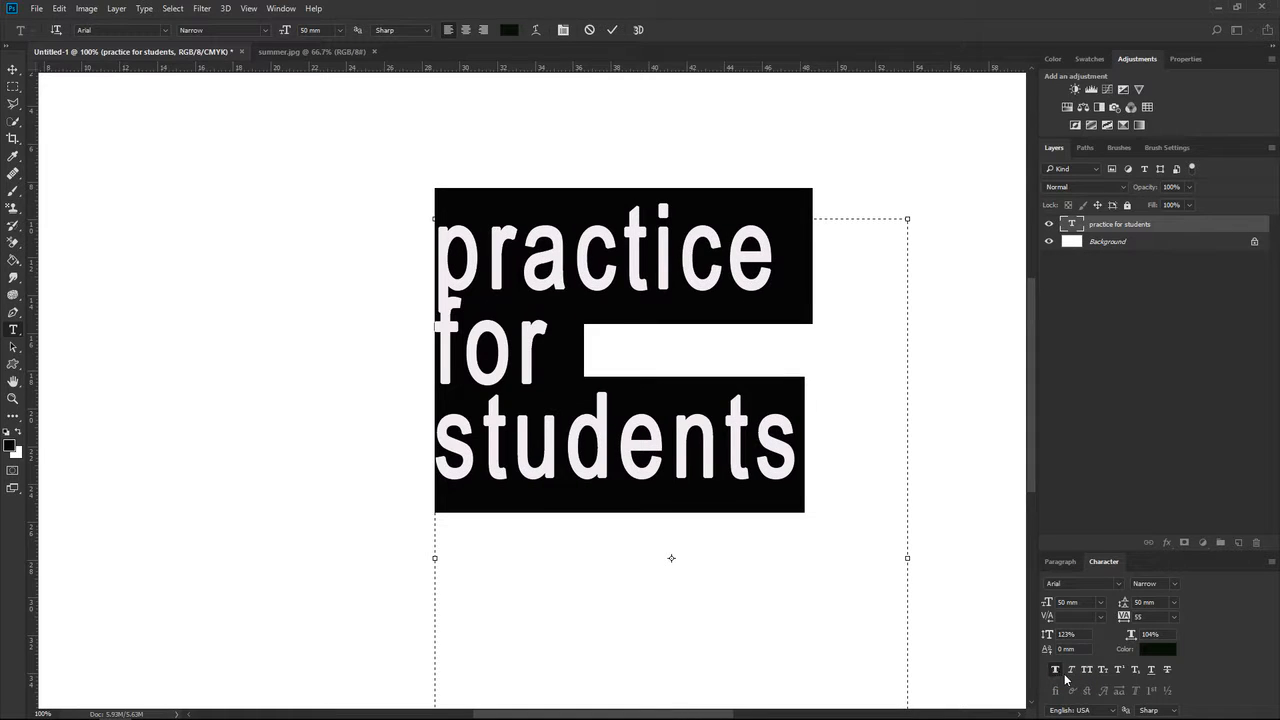
{"action": "left_click", "coordinate": [1072, 672]}
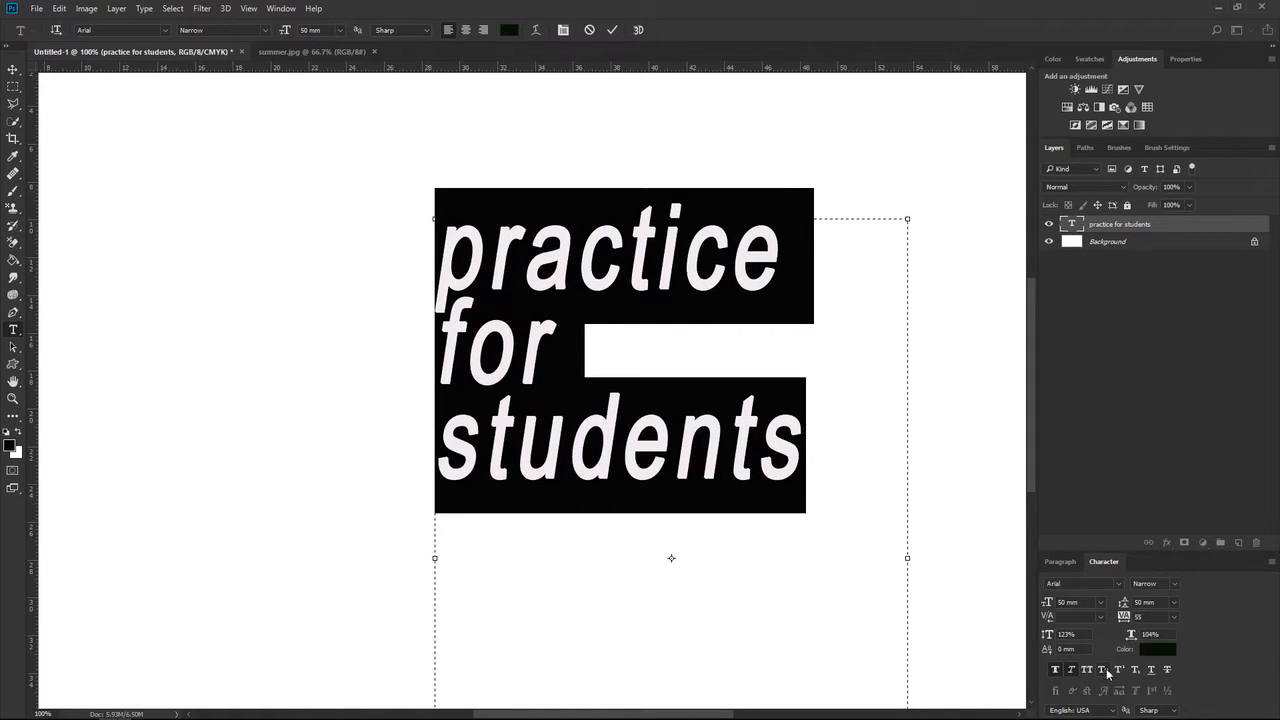
{"action": "left_click", "coordinate": [1168, 673]}
{"action": "left_click", "coordinate": [1168, 673]}
{"action": "left_click", "coordinate": [166, 31]}
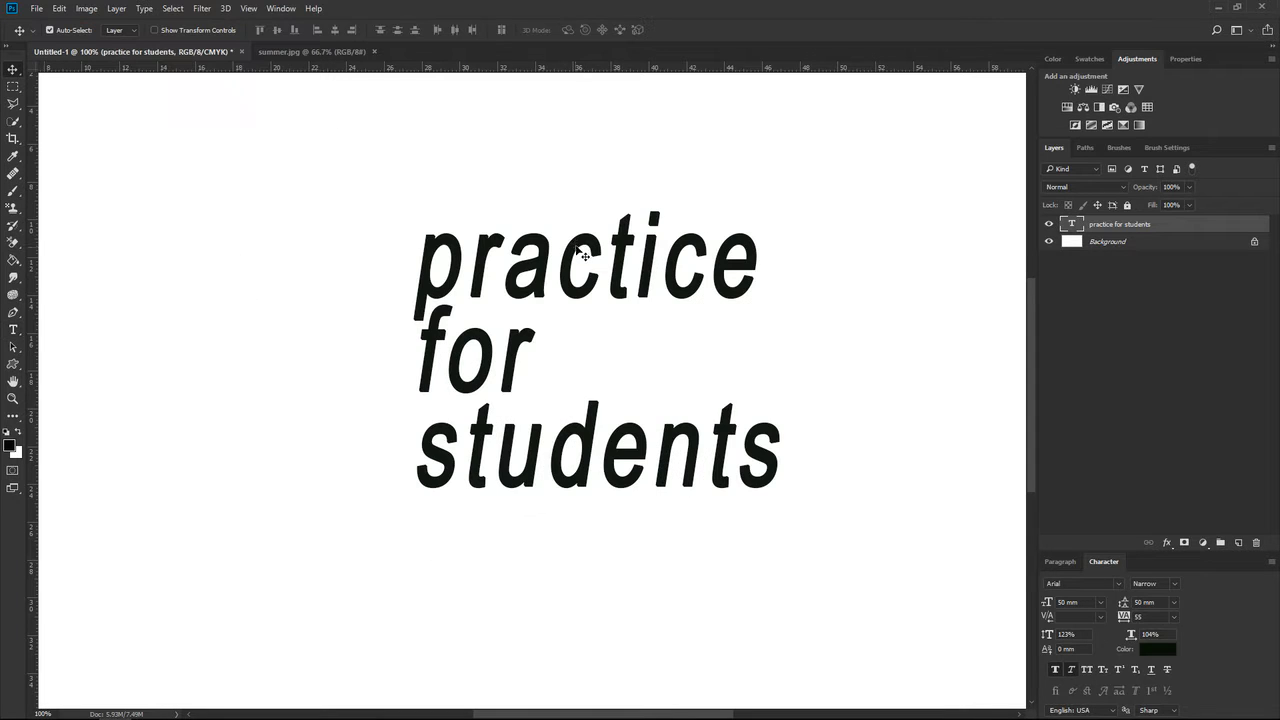
Move the text block, scale it to about 76.74% width and 71.32% height, and reposition it near the canvas center.
{"action": "left_click_drag", "start_coordinate": [574, 242], "coordinate": [509, 262]}
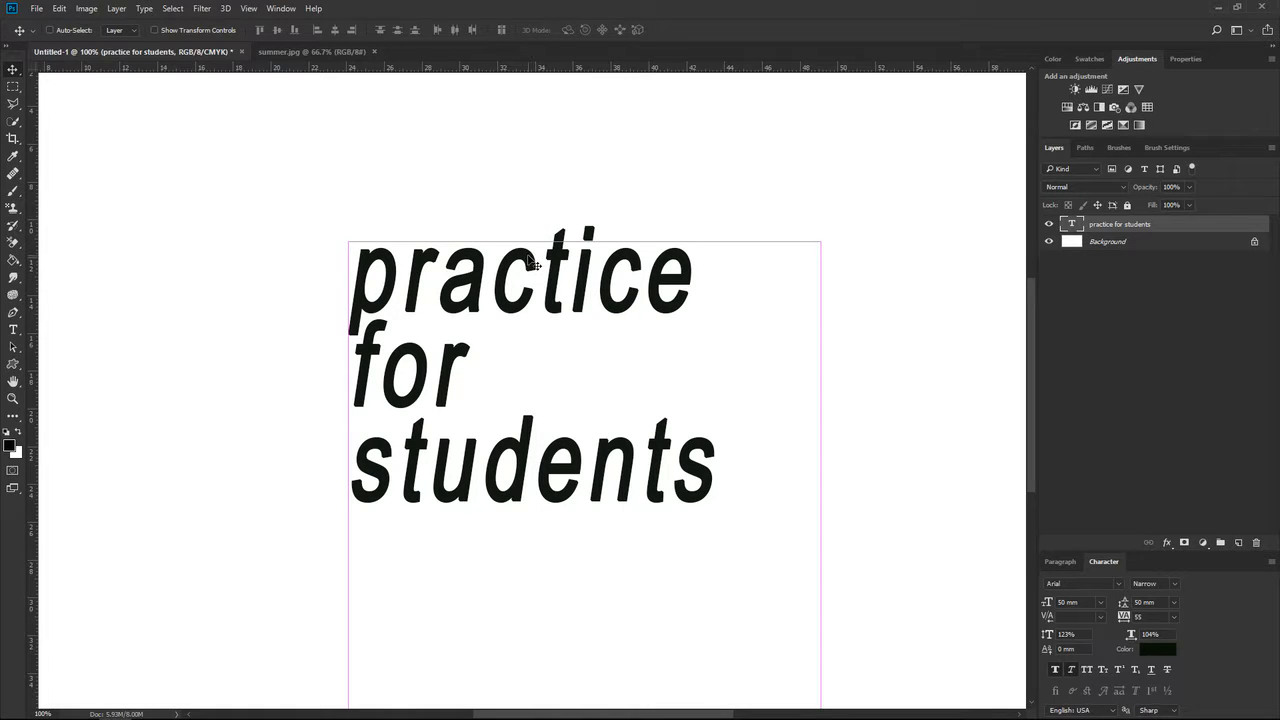
{"action": "key", "text": "ctrl+t"}
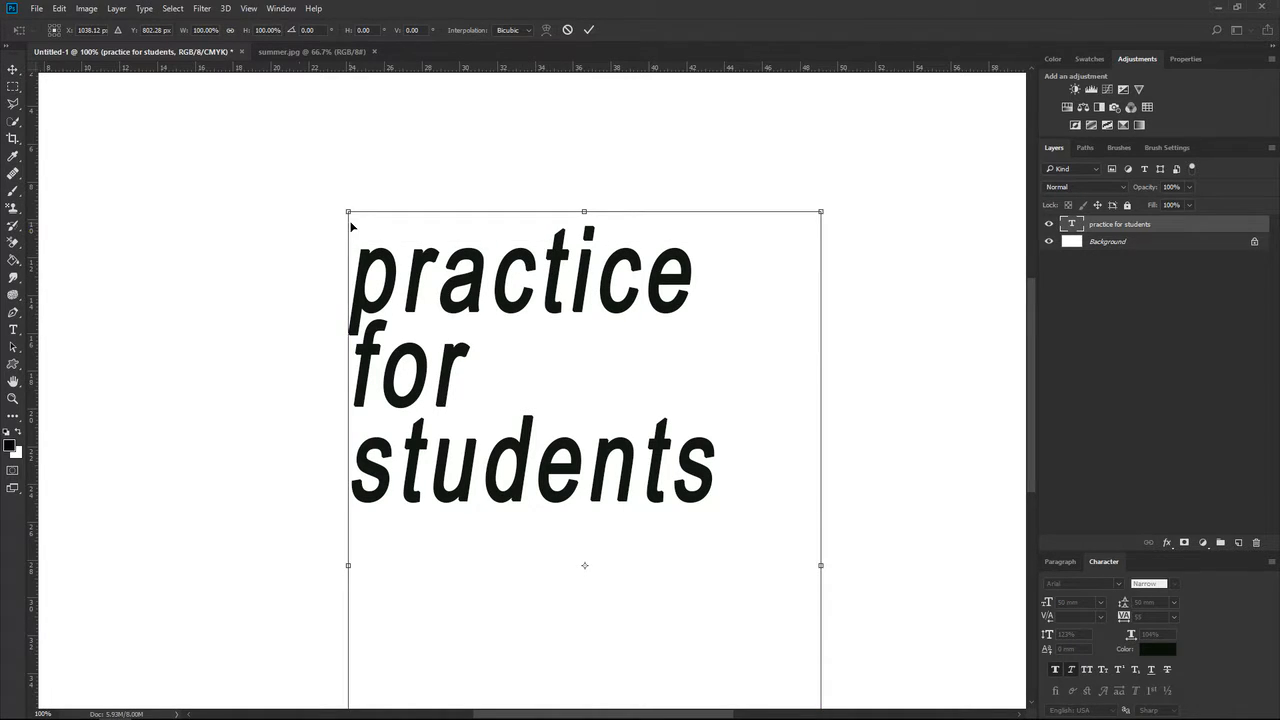
{"action": "left_click_drag", "start_coordinate": [345, 209], "coordinate": [456, 412]}
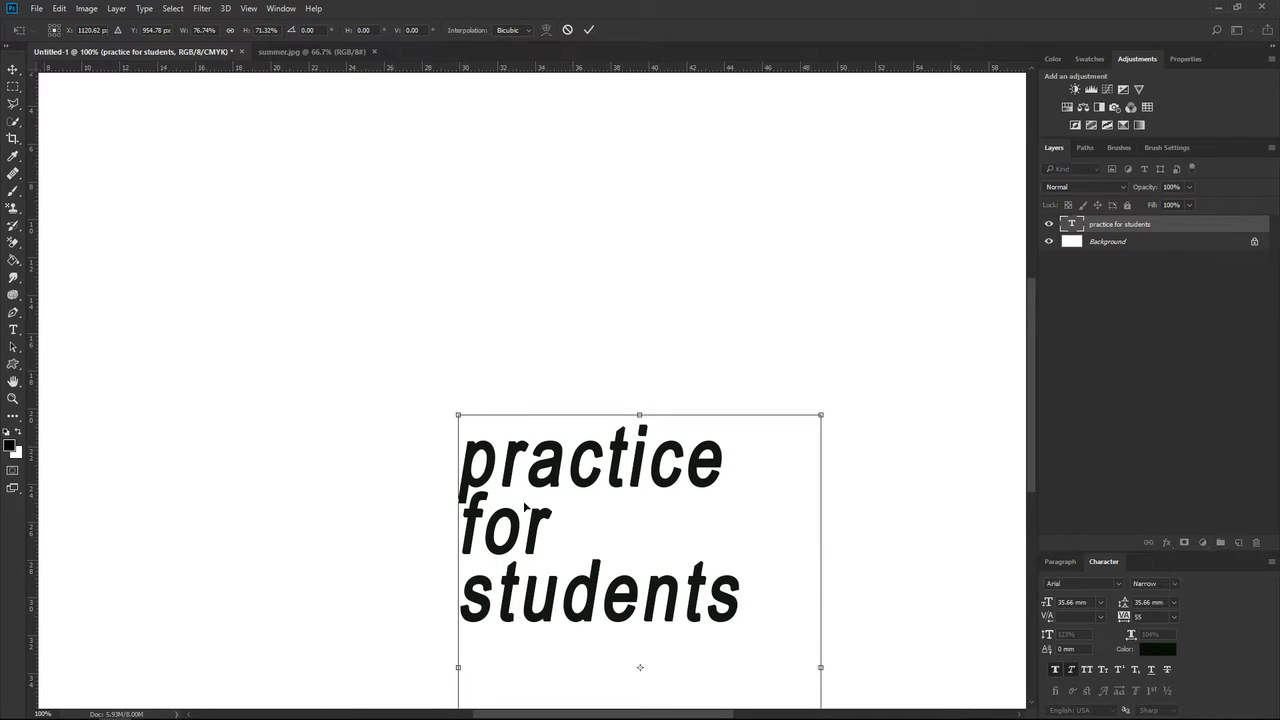
{"action": "left_click", "coordinate": [588, 29]}
{"action": "left_click_drag", "start_coordinate": [613, 478], "coordinate": [540, 376]}
Enter and close text editing inside the word "practice", and rasterize the type layer.
{"action": "key", "text": "t"}
{"action": "left_click", "coordinate": [517, 340]}
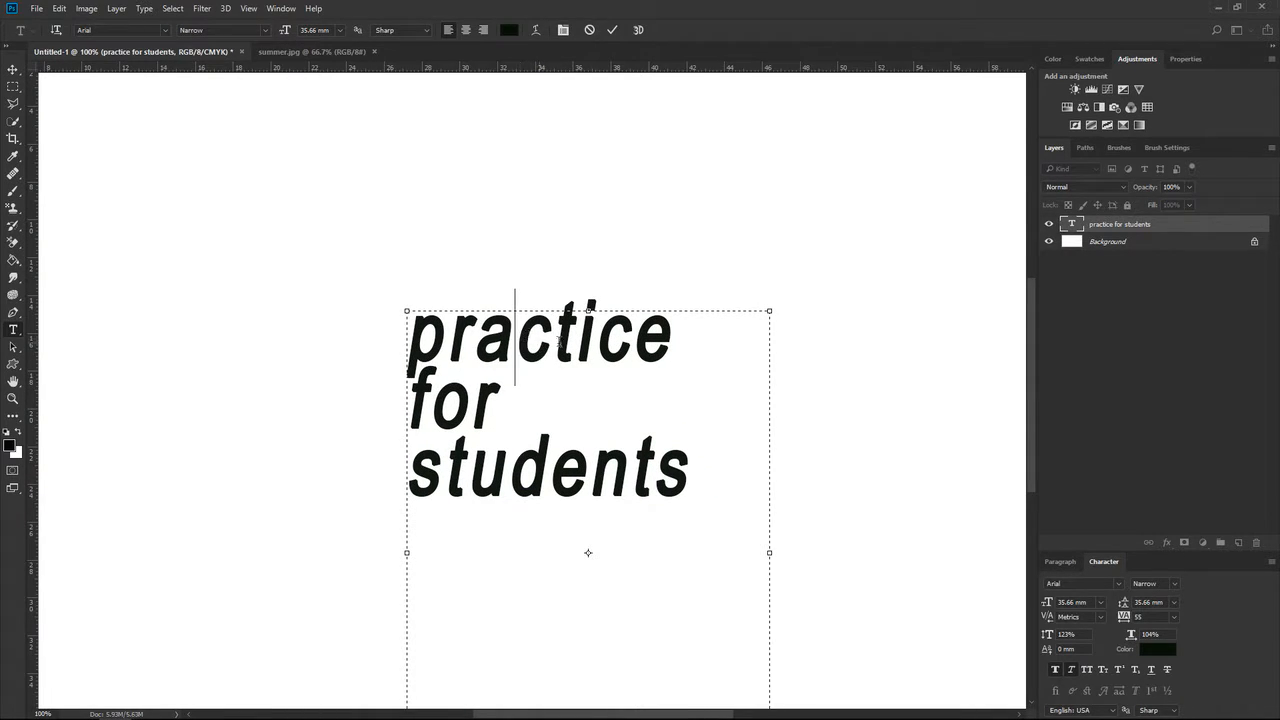
{"action": "left_click", "coordinate": [611, 30]}
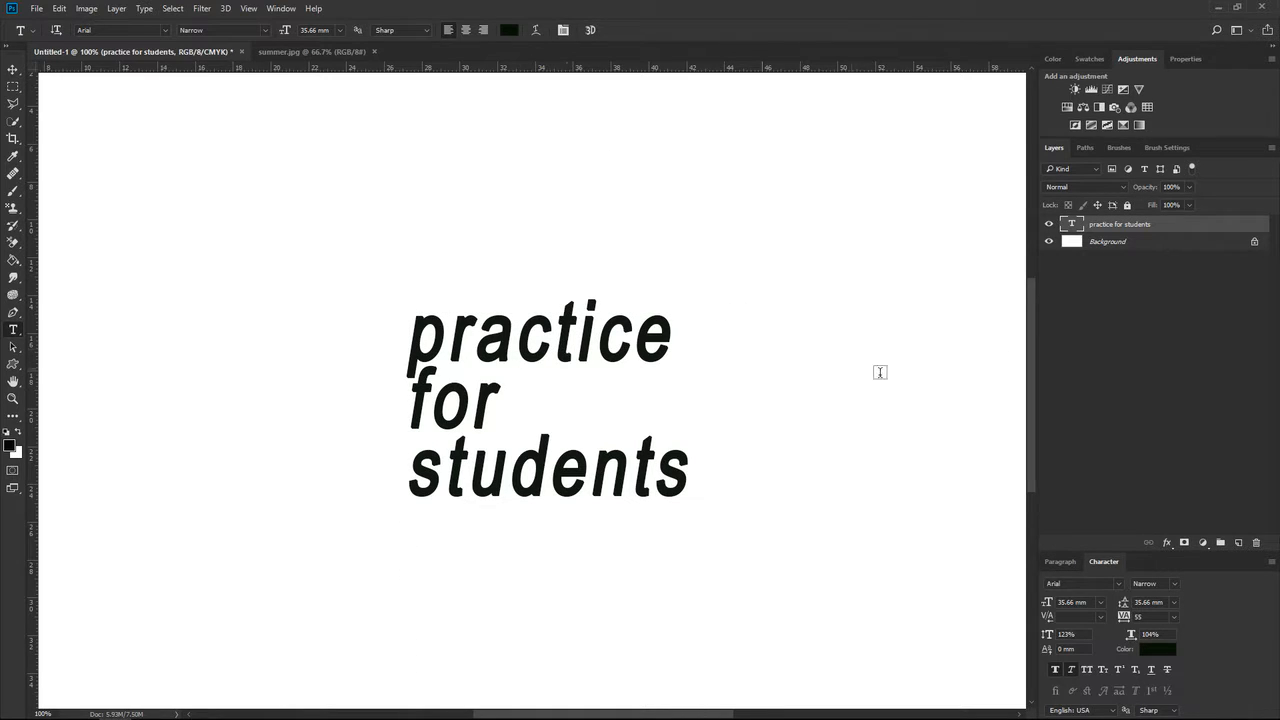
{"action": "right_click", "coordinate": [1208, 233]}
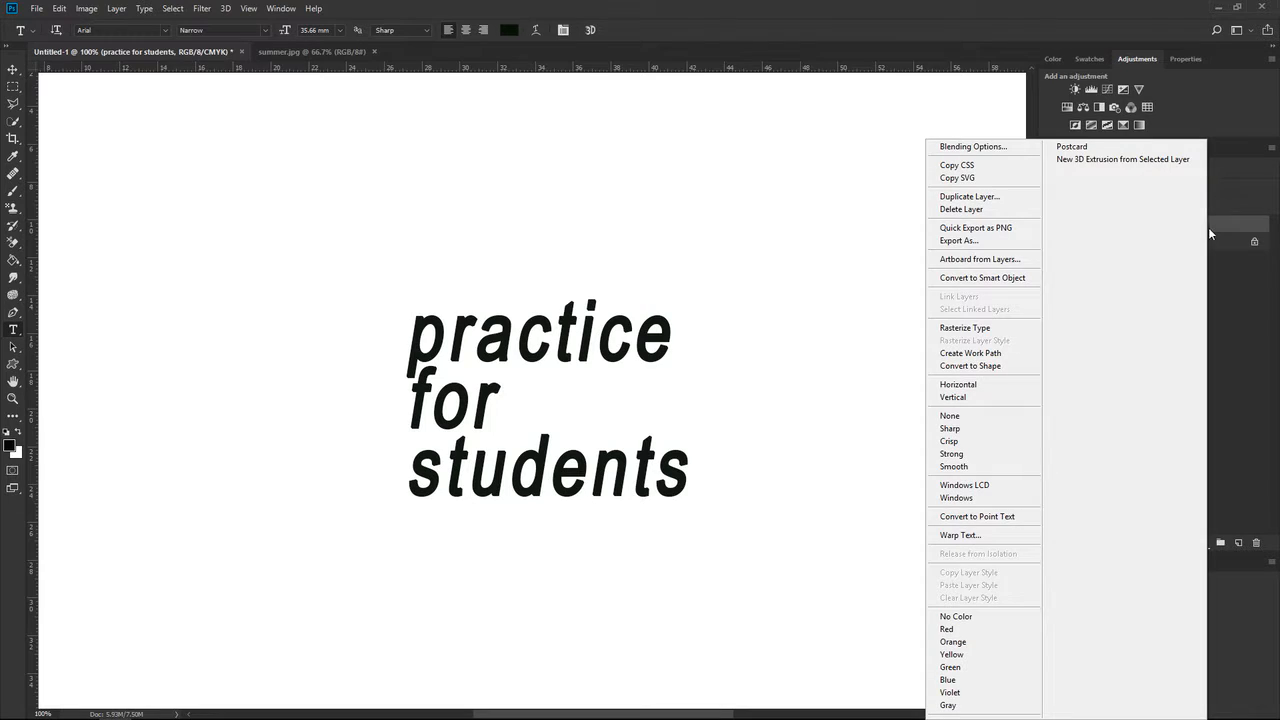
{"action": "left_click", "coordinate": [984, 330]}
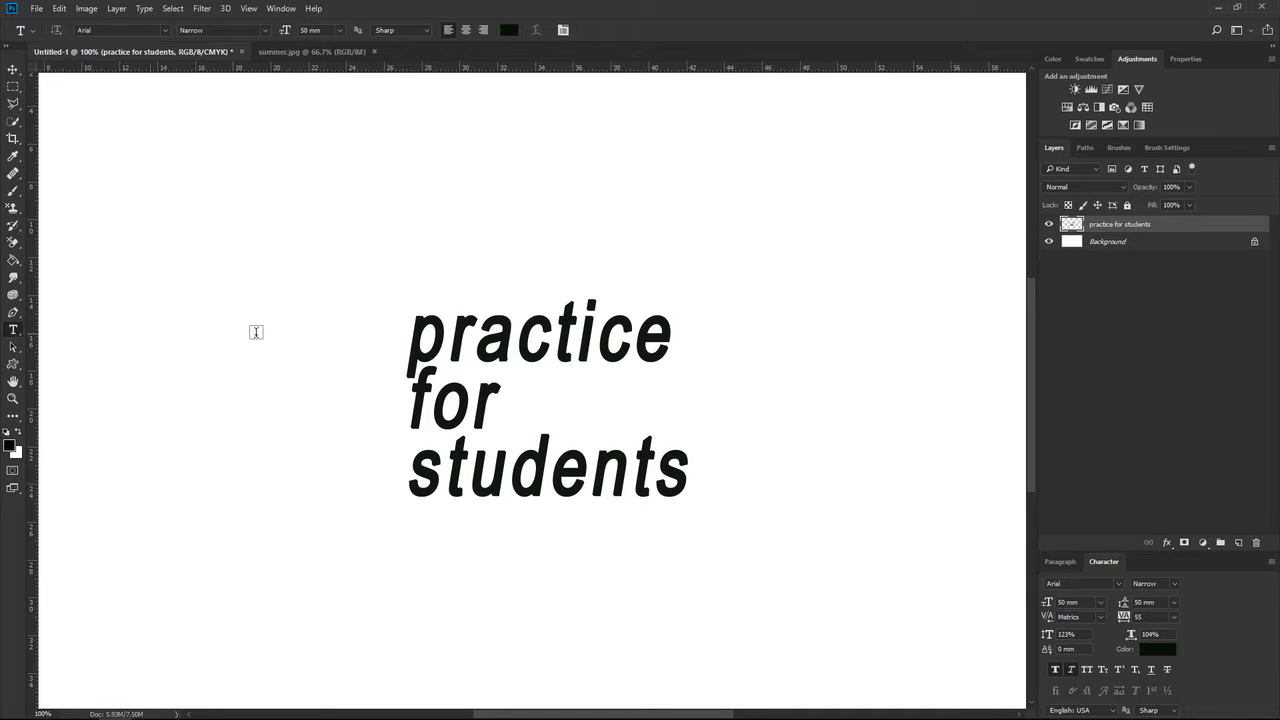
Try to edit the rasterized text with the Type tool, cancelling each new text entry.
{"action": "left_click", "coordinate": [452, 236]}
{"action": "left_click", "coordinate": [589, 29]}
{"action": "left_click", "coordinate": [504, 338]}
{"action": "left_click", "coordinate": [592, 31]}
Try erasing the words "practice for" from the rasterized layer with the Eraser tool, and undo the erasing.
{"action": "left_click", "coordinate": [13, 242]}
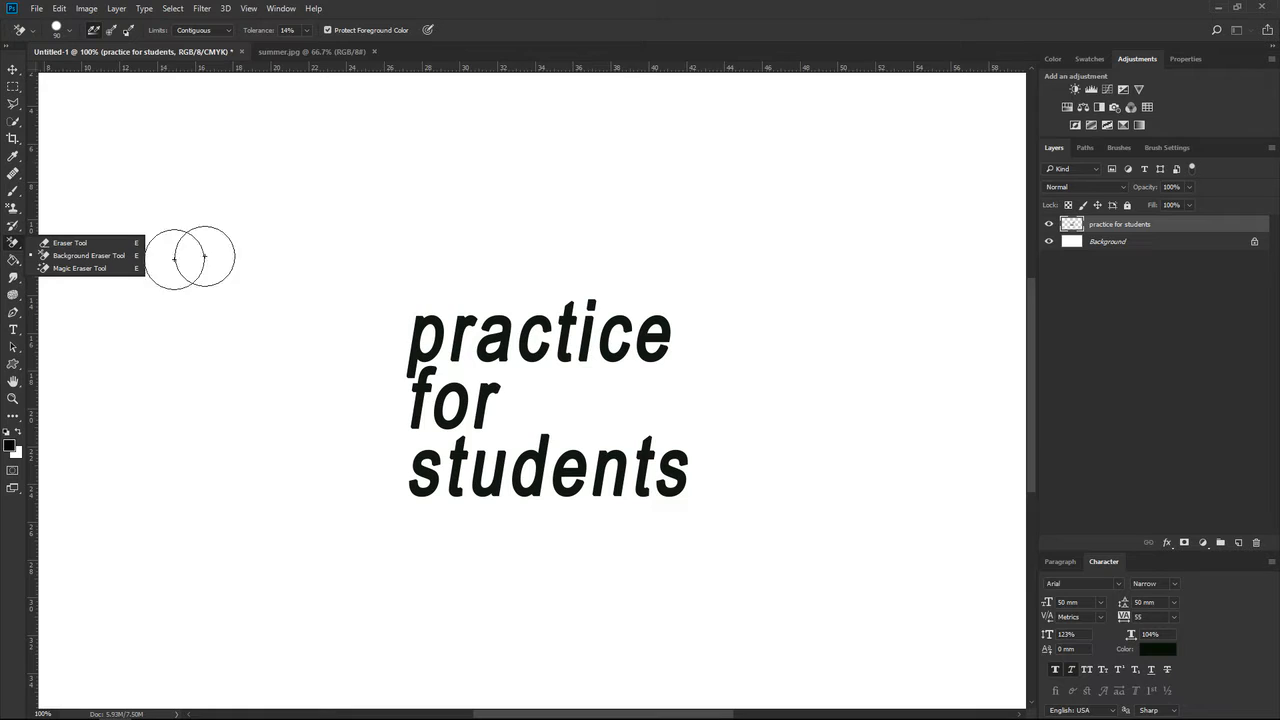
{"action": "left_click", "coordinate": [60, 243]}
{"action": "mouse_move", "coordinate": [372, 308]}
{"action": "left_mouse_down"}
{"action": "mouse_move", "coordinate": [626, 274]}
{"action": "mouse_move", "coordinate": [415, 322]}
{"action": "mouse_move", "coordinate": [468, 332]}
{"action": "mouse_move", "coordinate": [423, 346]}
{"action": "left_mouse_up"}
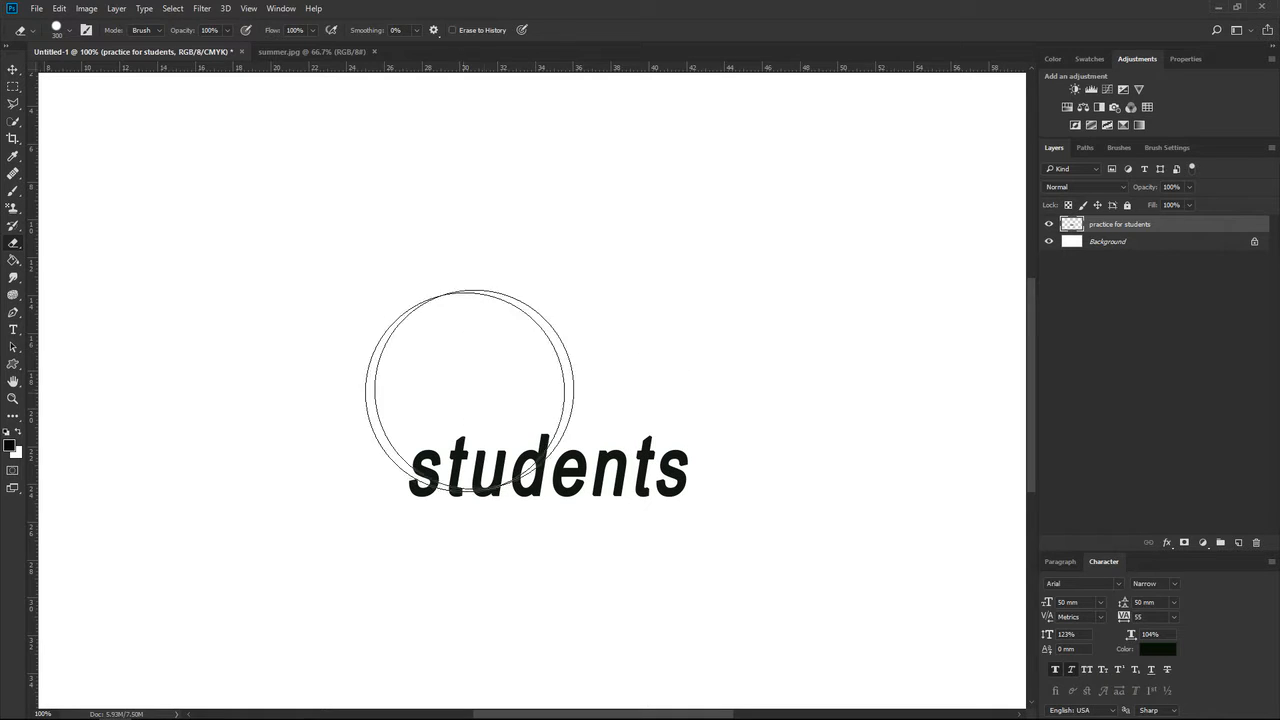
{"action": "key", "text": "ctrl+z"}
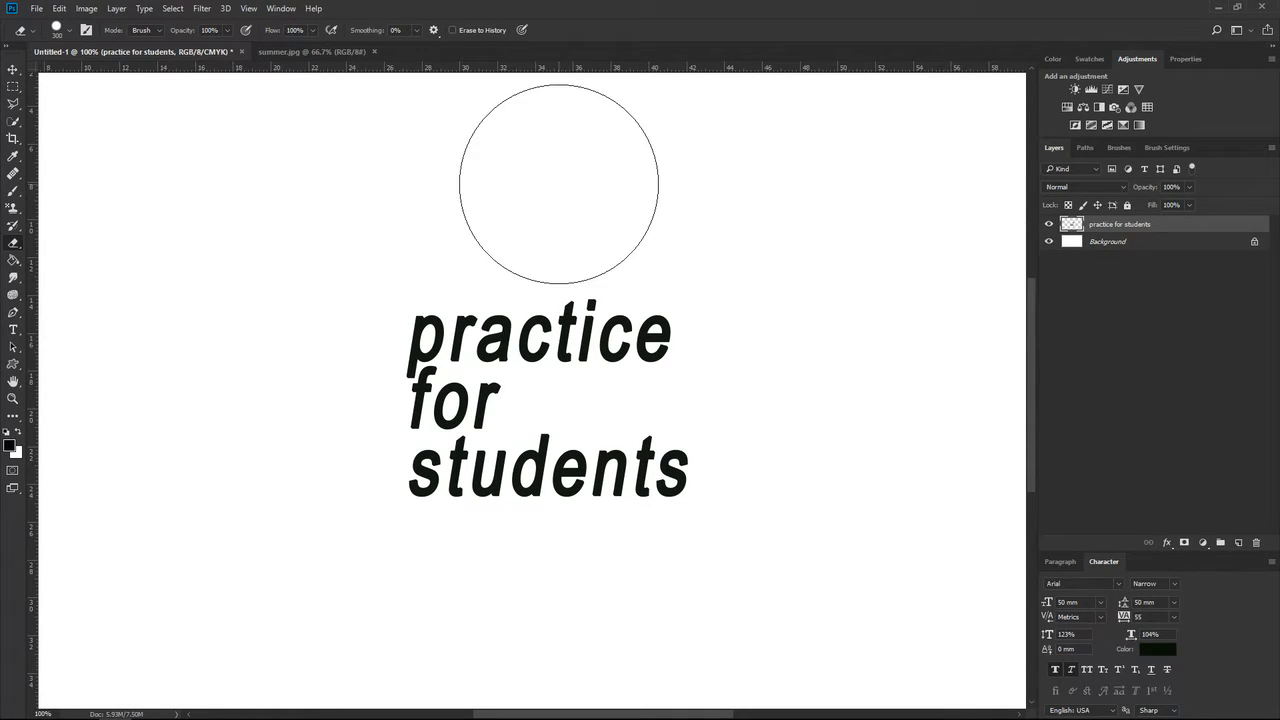
Delete the rasterized text layer and copy the summer.jpg photo into the Untitled-1 document as a new layer.
{"action": "key", "text": "Delete"}
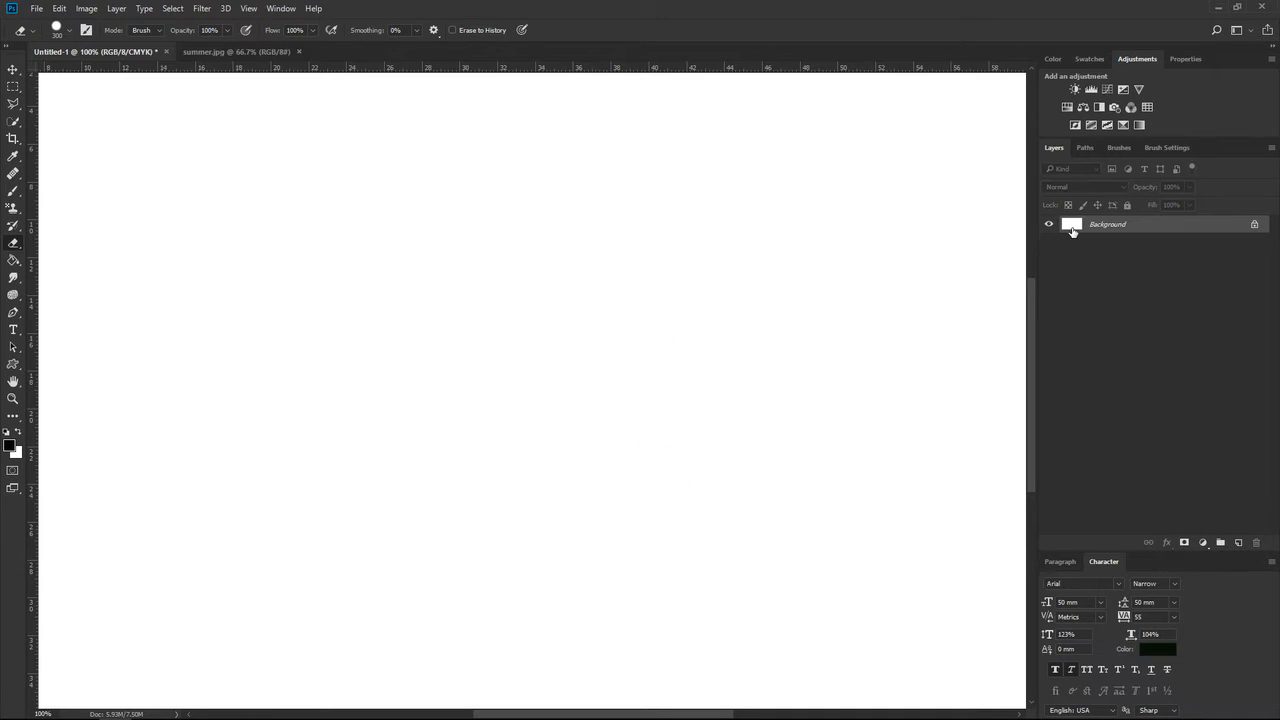
{"action": "left_click", "coordinate": [192, 51]}
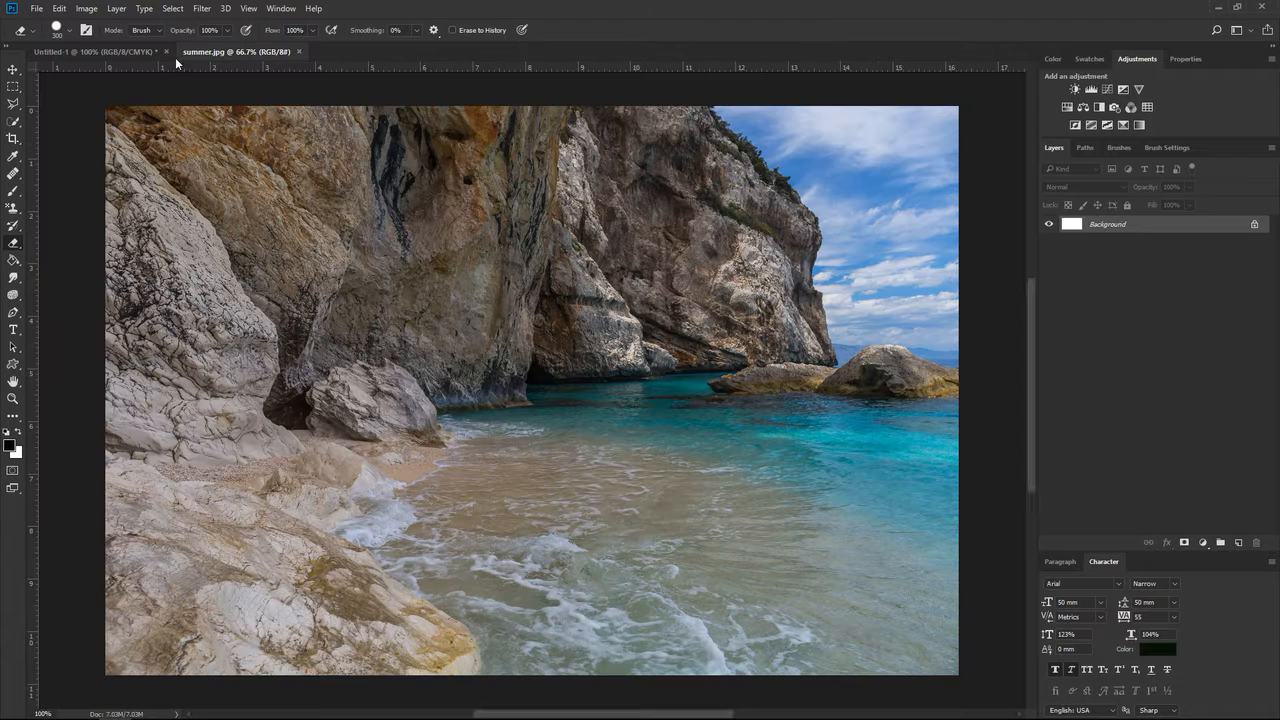
{"action": "left_click", "coordinate": [14, 69]}
{"action": "left_click_drag", "start_coordinate": [200, 156], "coordinate": [512, 315]}
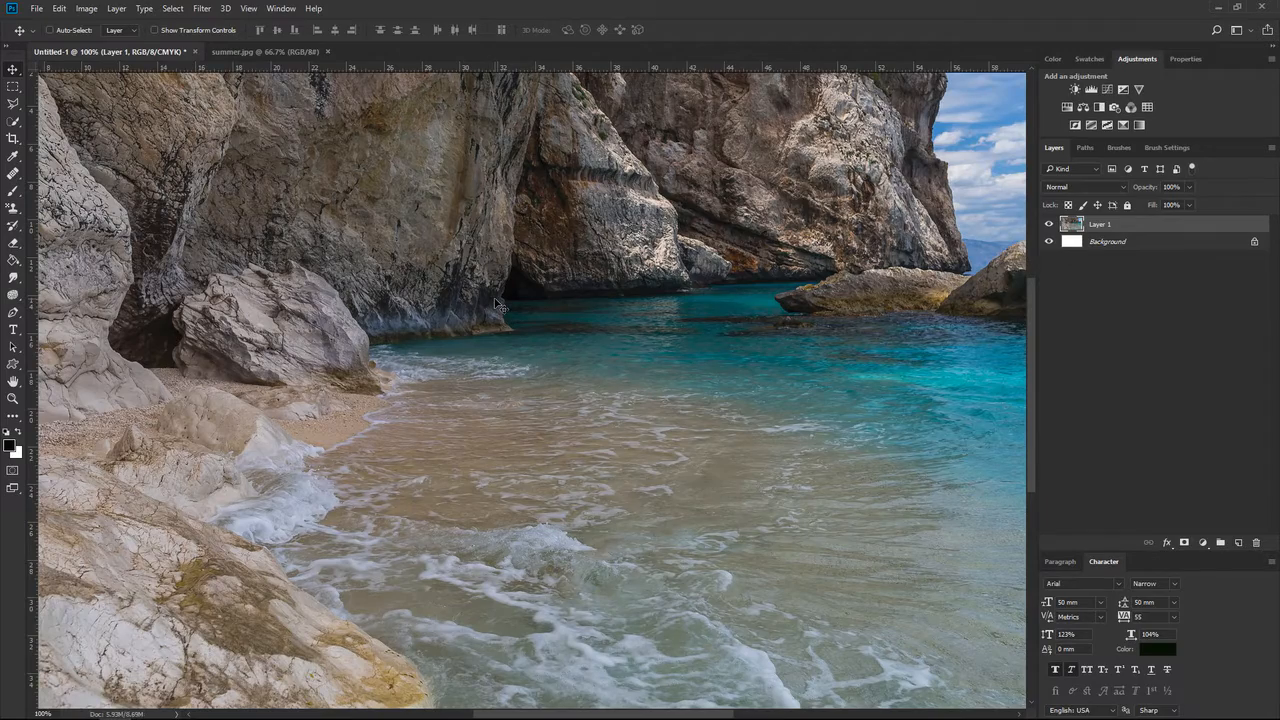
Center the beach photo on the canvas and add the text "SUMMER" over the rocks on its left side.
{"action": "key", "text": "ctrl+minus"}
{"action": "mouse_move", "coordinate": [551, 390]}
{"action": "left_mouse_down"}
{"action": "mouse_move", "coordinate": [590, 390]}
{"action": "mouse_move", "coordinate": [566, 395]}
{"action": "left_mouse_up"}
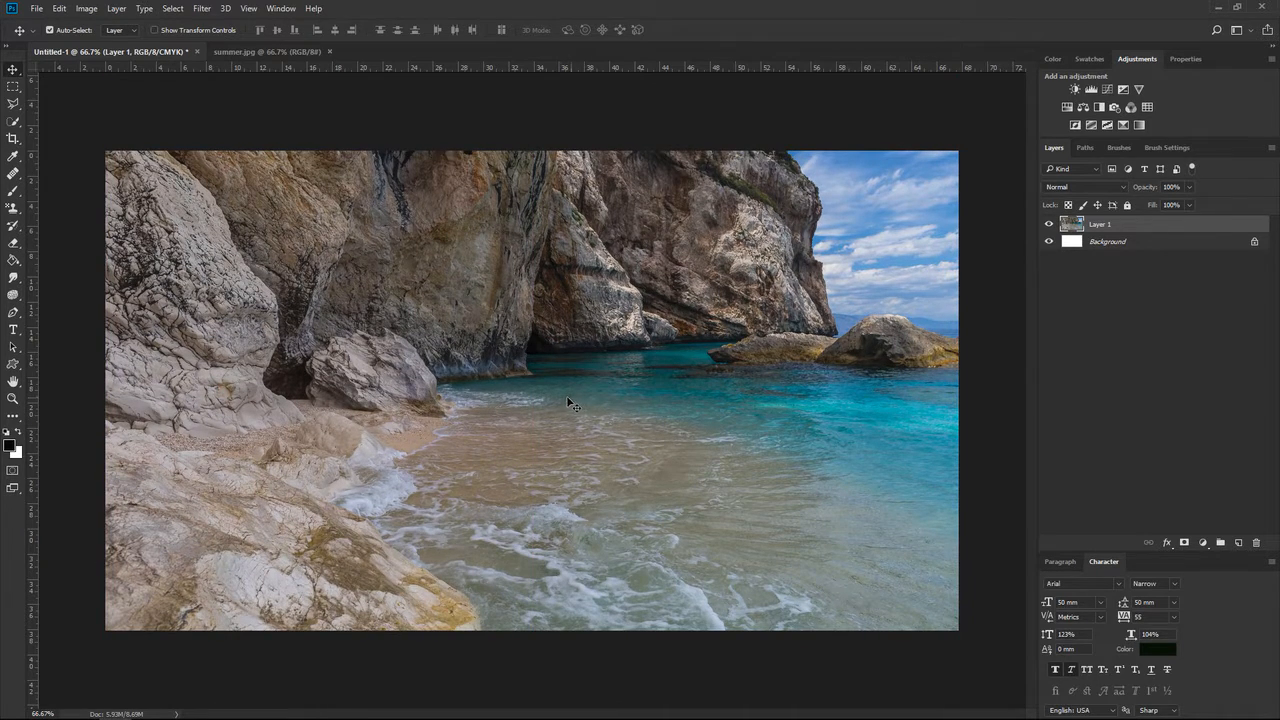
{"action": "left_click", "coordinate": [13, 330]}
{"action": "left_click", "coordinate": [189, 360]}
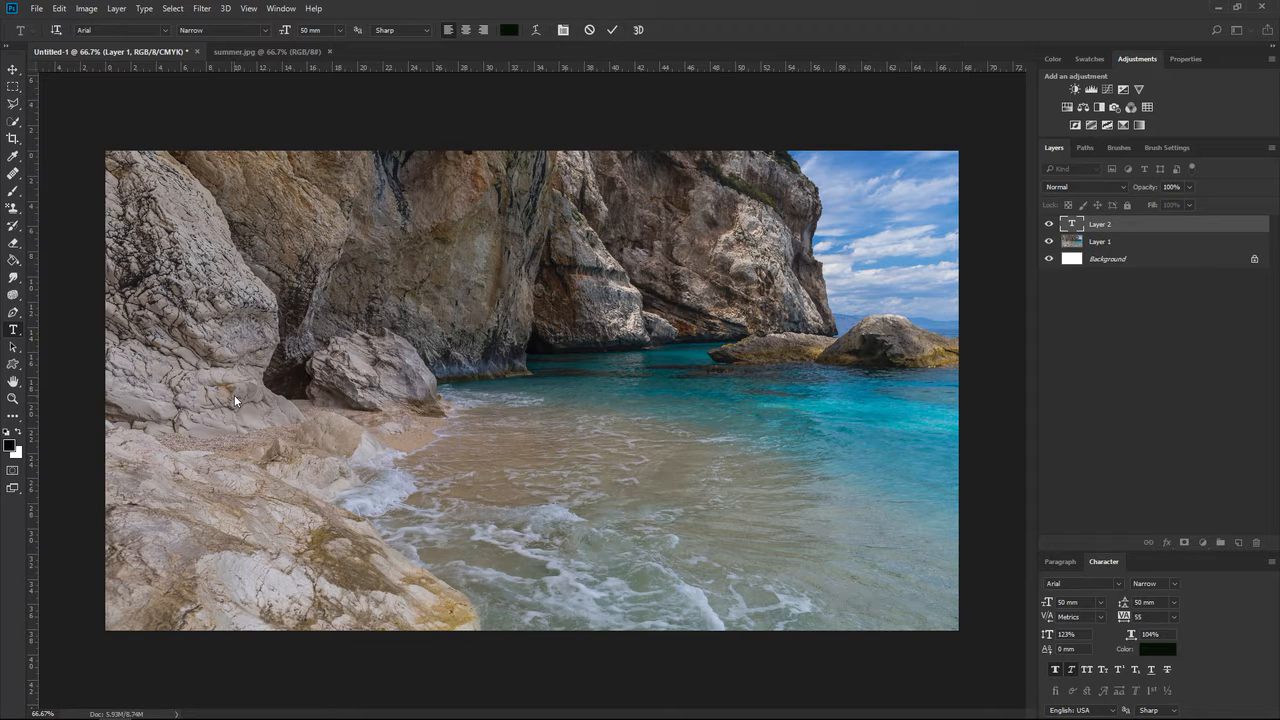
{"action": "type", "text": "SUMMER"}
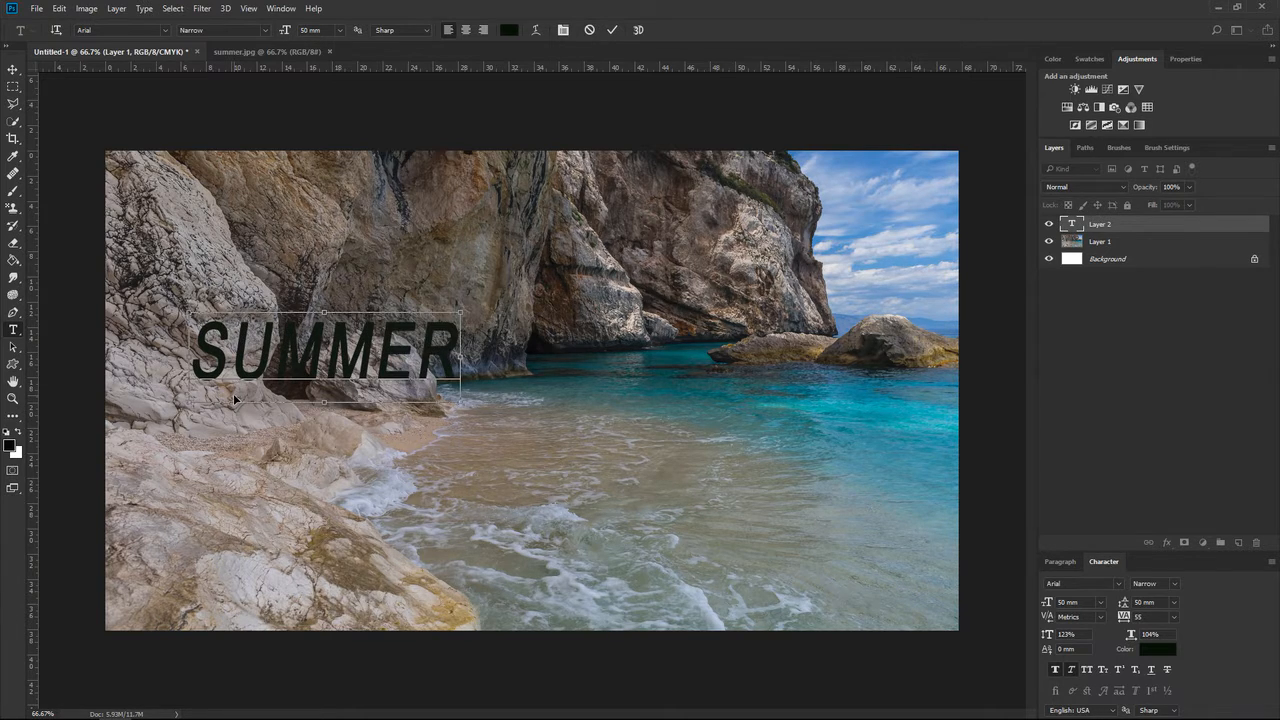
Set the SUMMER text to Britannic Bold at 152 mm and move it so the whole word fits across the canvas.
{"action": "key", "text": "ctrl+a"}
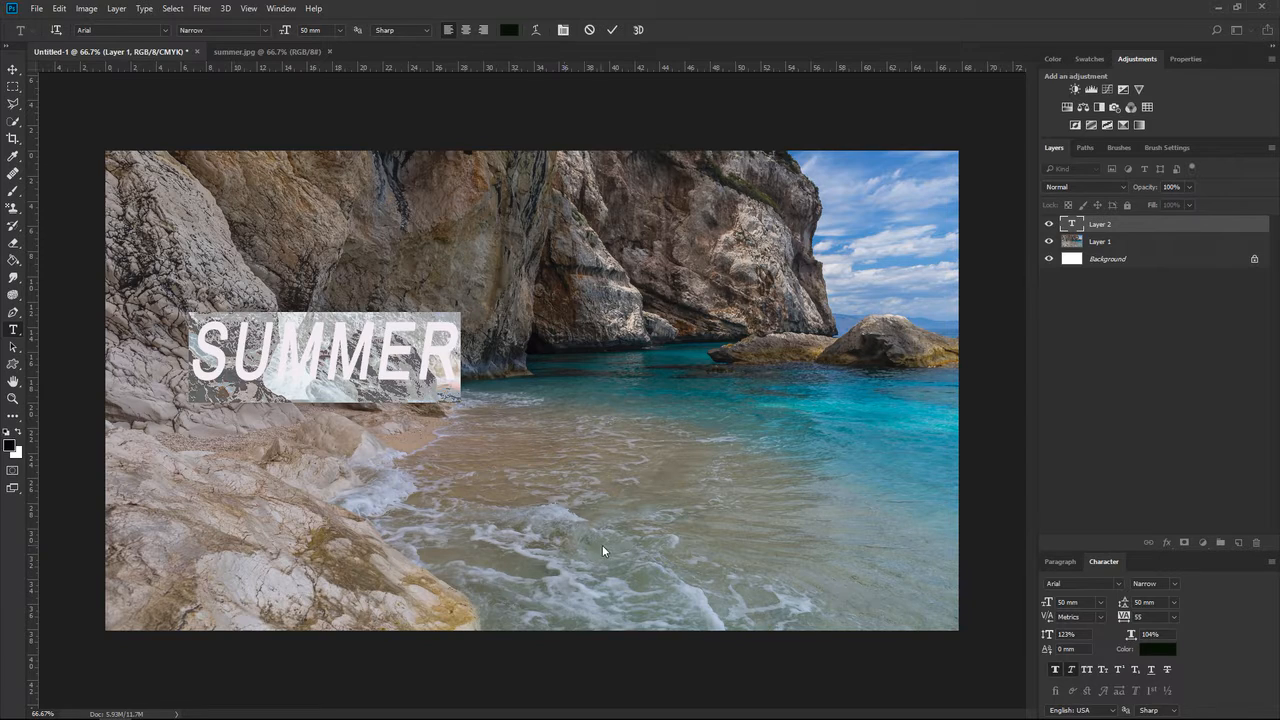
{"action": "left_click", "coordinate": [166, 30]}
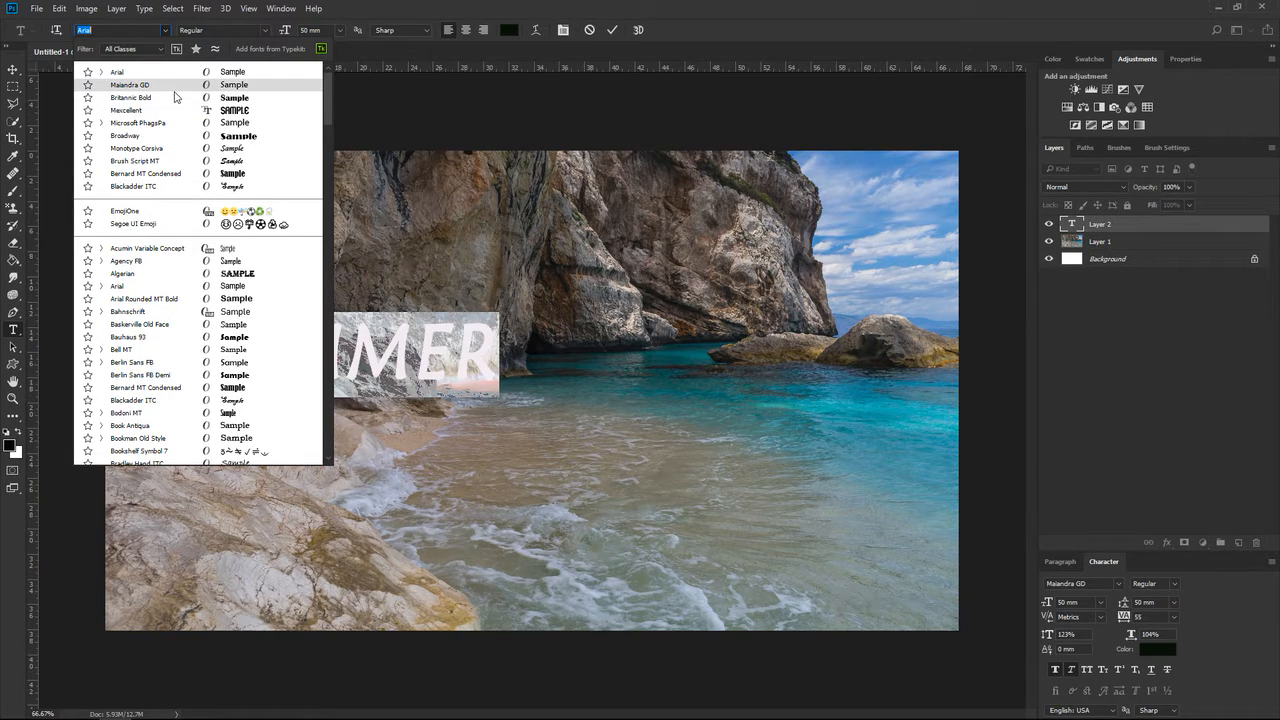
{"action": "left_click", "coordinate": [174, 97]}
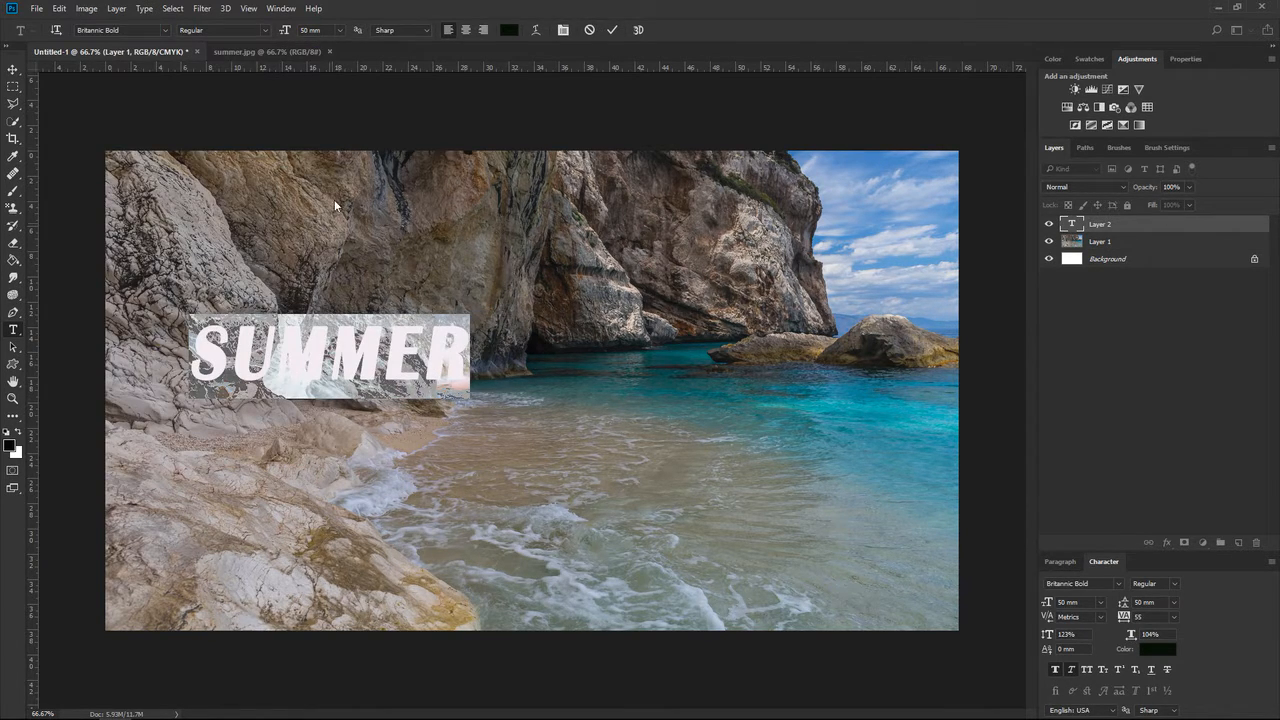
{"action": "left_click_drag", "start_coordinate": [286, 33], "coordinate": [353, 43]}
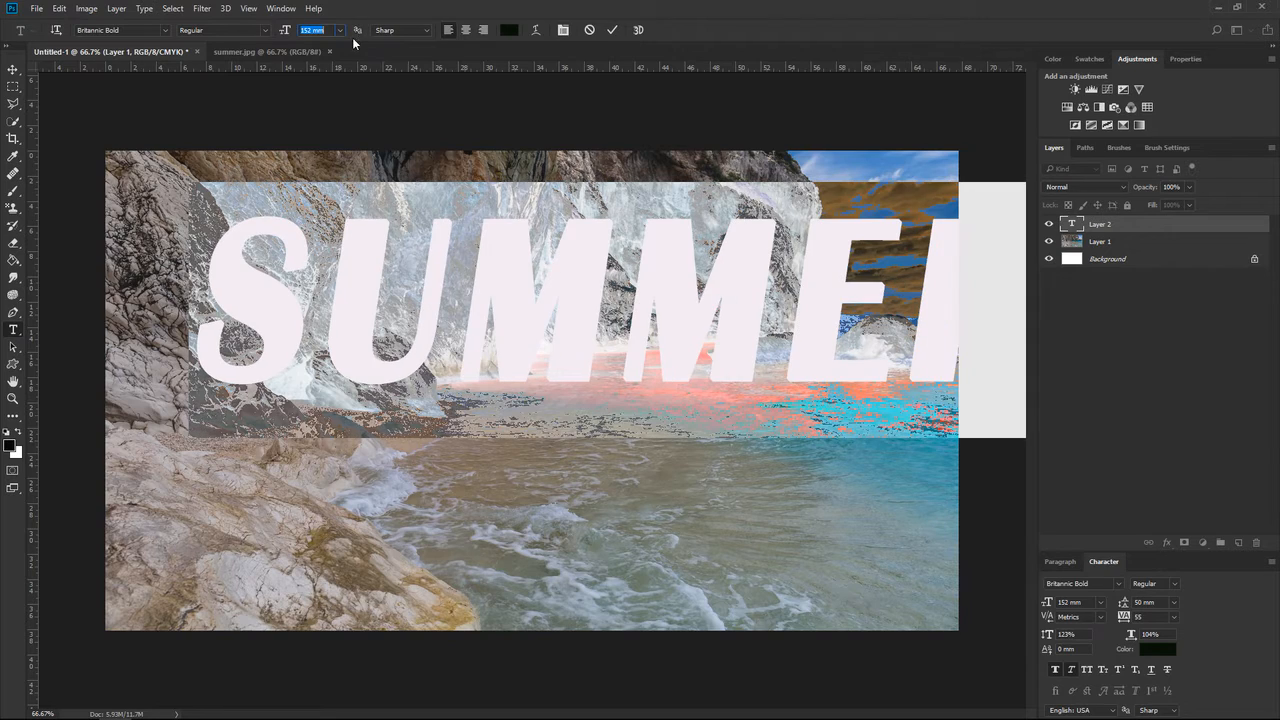
{"action": "left_click", "coordinate": [613, 31]}
{"action": "key", "text": "v"}
{"action": "left_click_drag", "start_coordinate": [576, 318], "coordinate": [494, 361]}
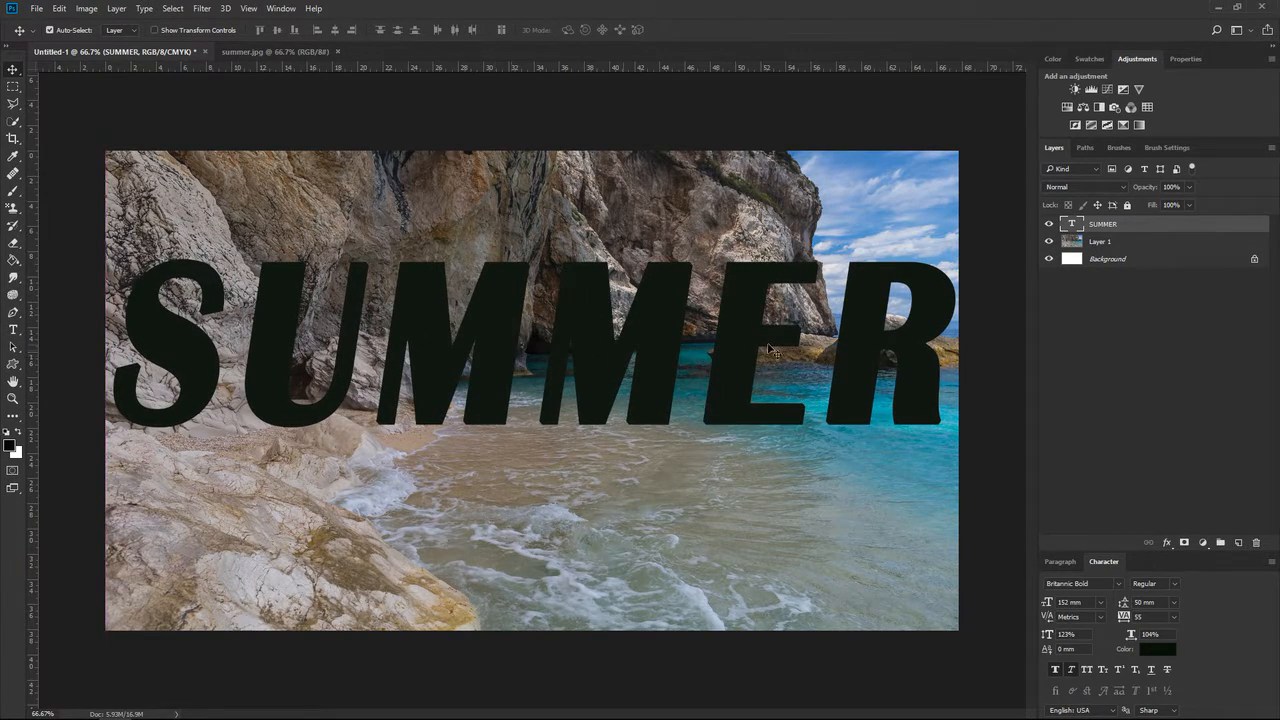
Place Layer 1 above the SUMMER layer as a clipping mask and shift the photo upward inside the letters.
{"action": "left_click", "coordinate": [1074, 243]}
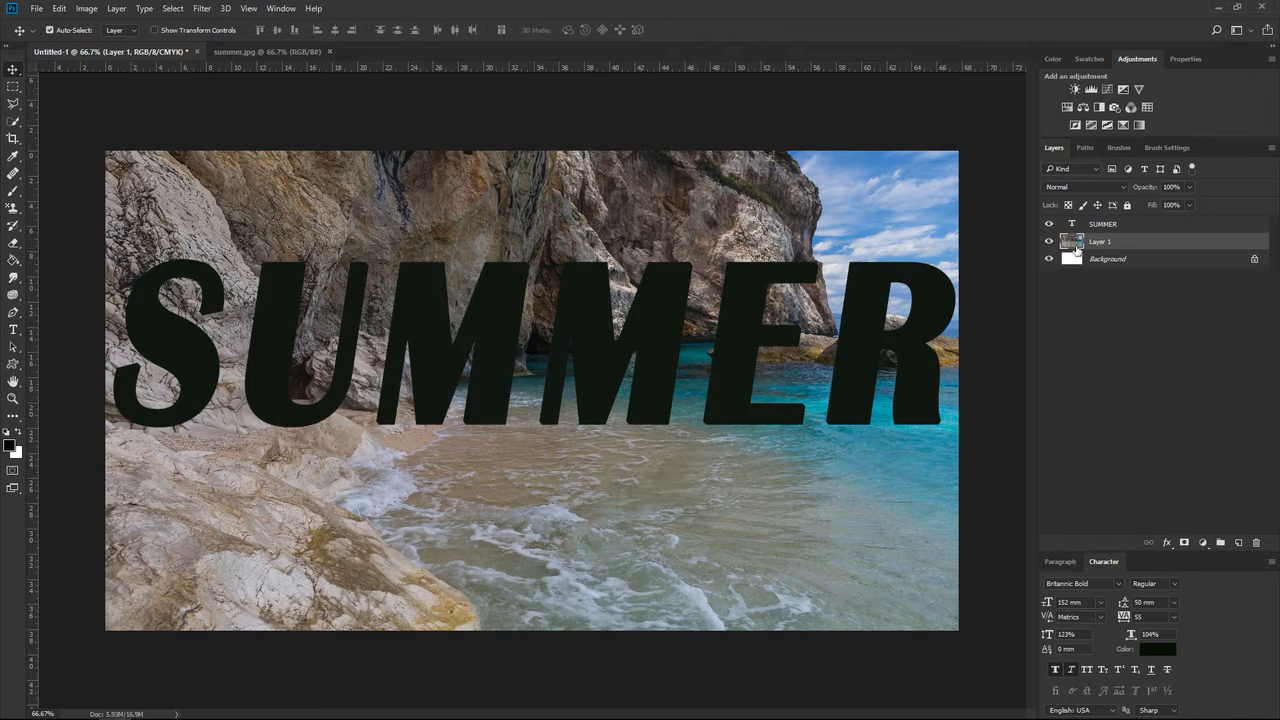
{"action": "left_click_drag", "start_coordinate": [1077, 247], "coordinate": [1080, 225]}
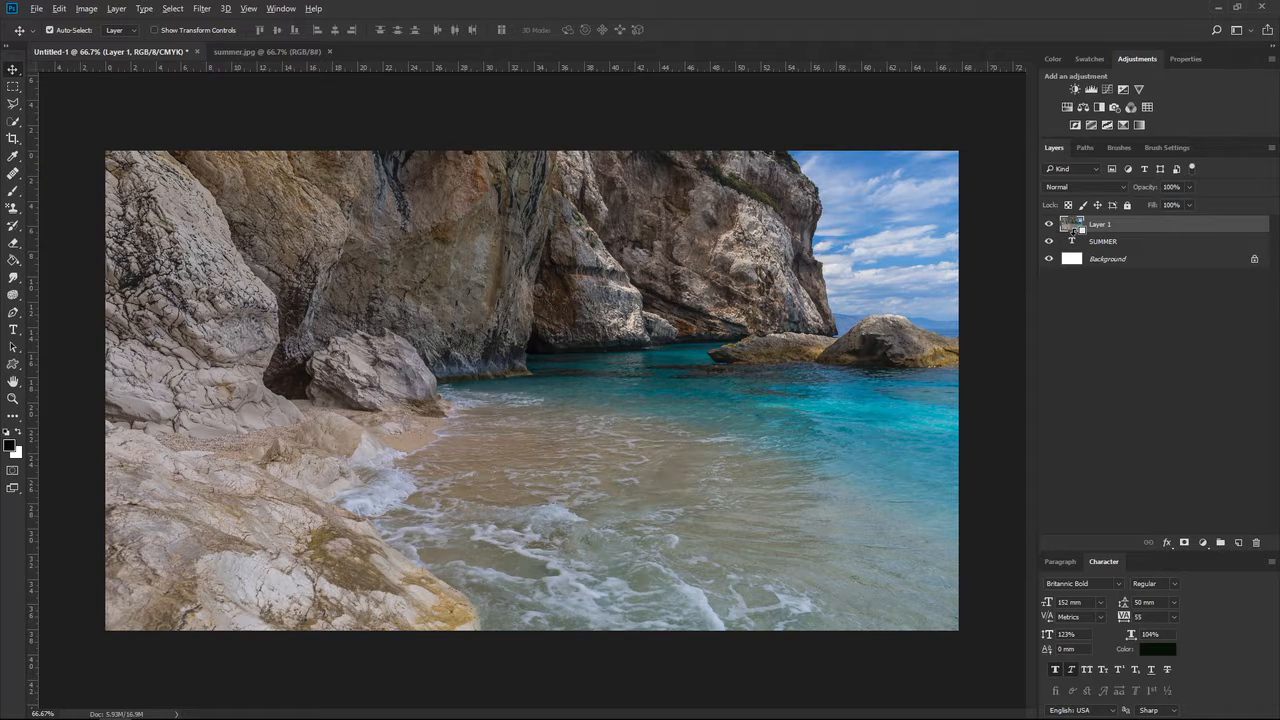
{"action": "left_click", "coordinate": [1072, 232], "text": "alt"}
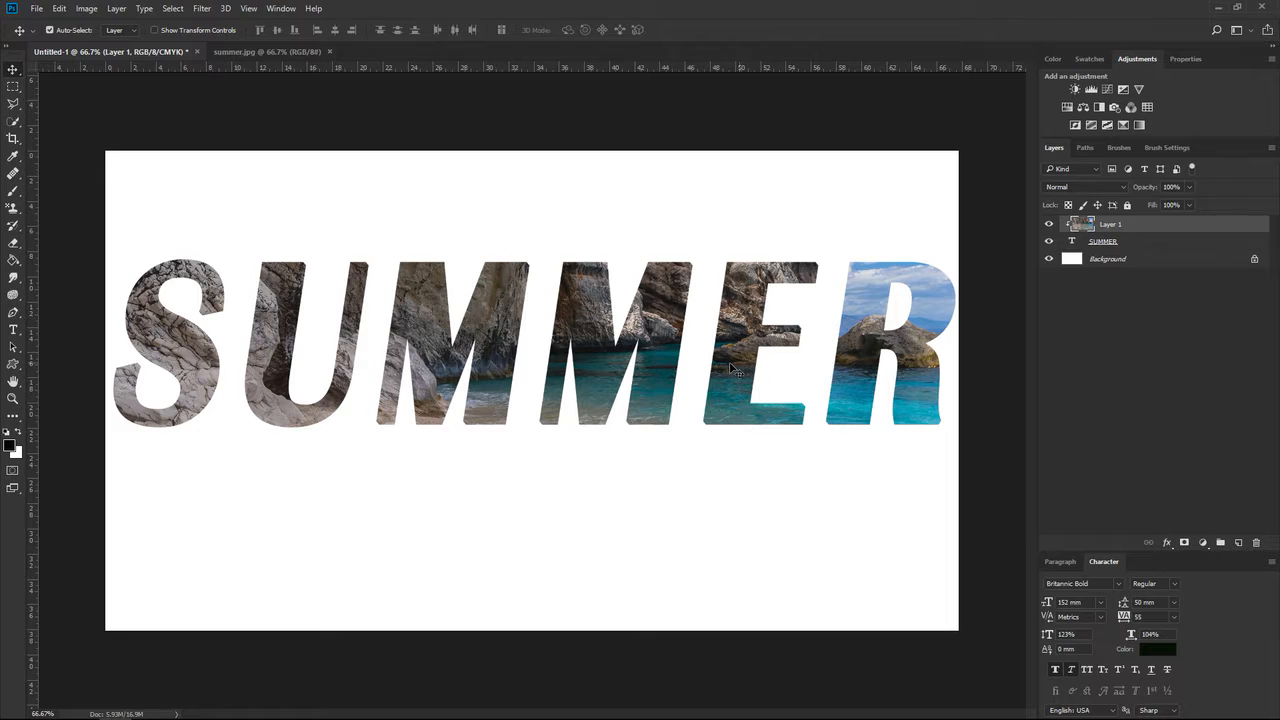
{"action": "left_click_drag", "start_coordinate": [669, 337], "coordinate": [655, 273]}
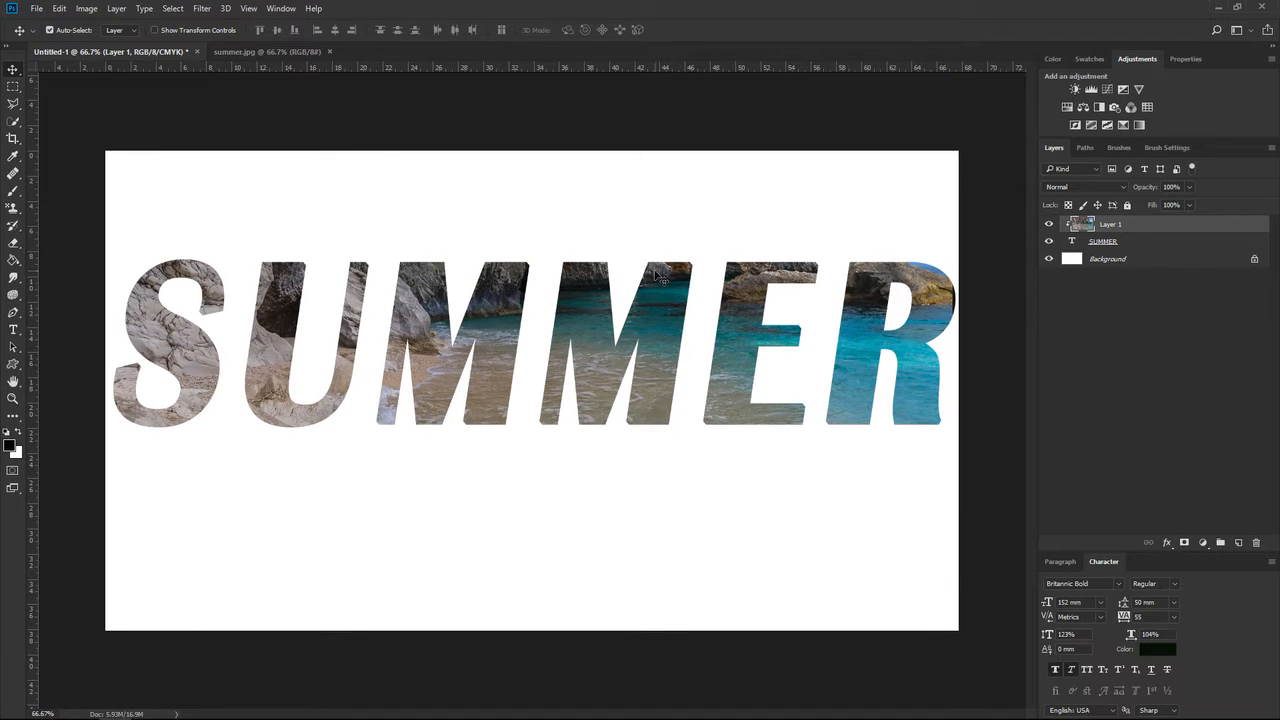
{"action": "left_click_drag", "start_coordinate": [655, 329], "coordinate": [659, 315]}
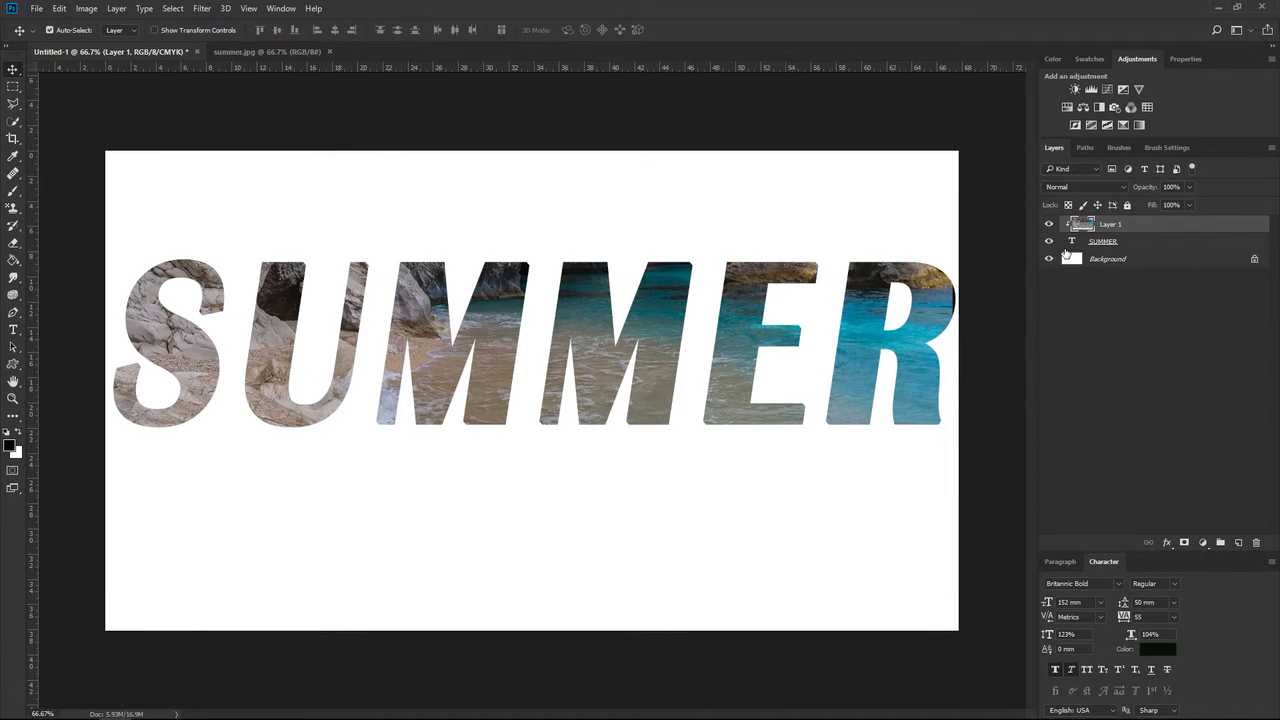
Stretch the SUMMER text vertically with Free Transform until its bounding box reaches the canvas's lower and upper edges.
{"action": "left_click", "coordinate": [1105, 244]}
{"action": "key", "text": "ctrl+t"}
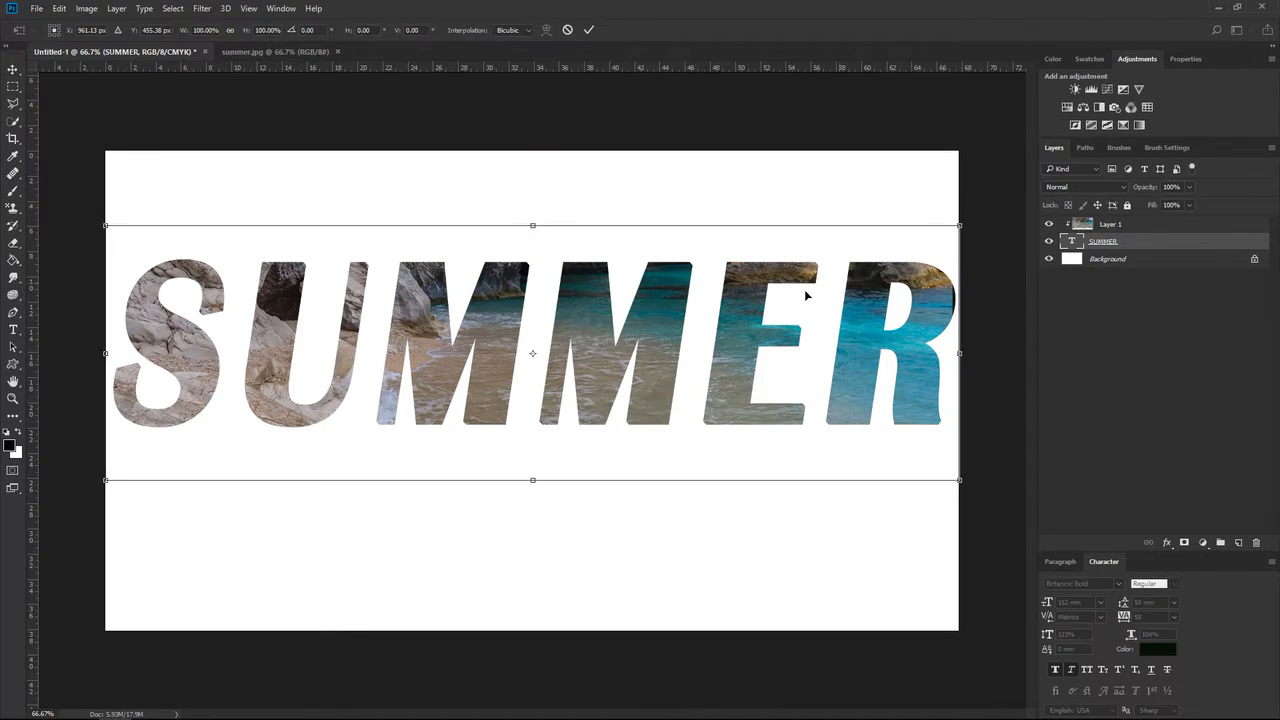
{"action": "left_click_drag", "start_coordinate": [533, 481], "coordinate": [537, 629]}
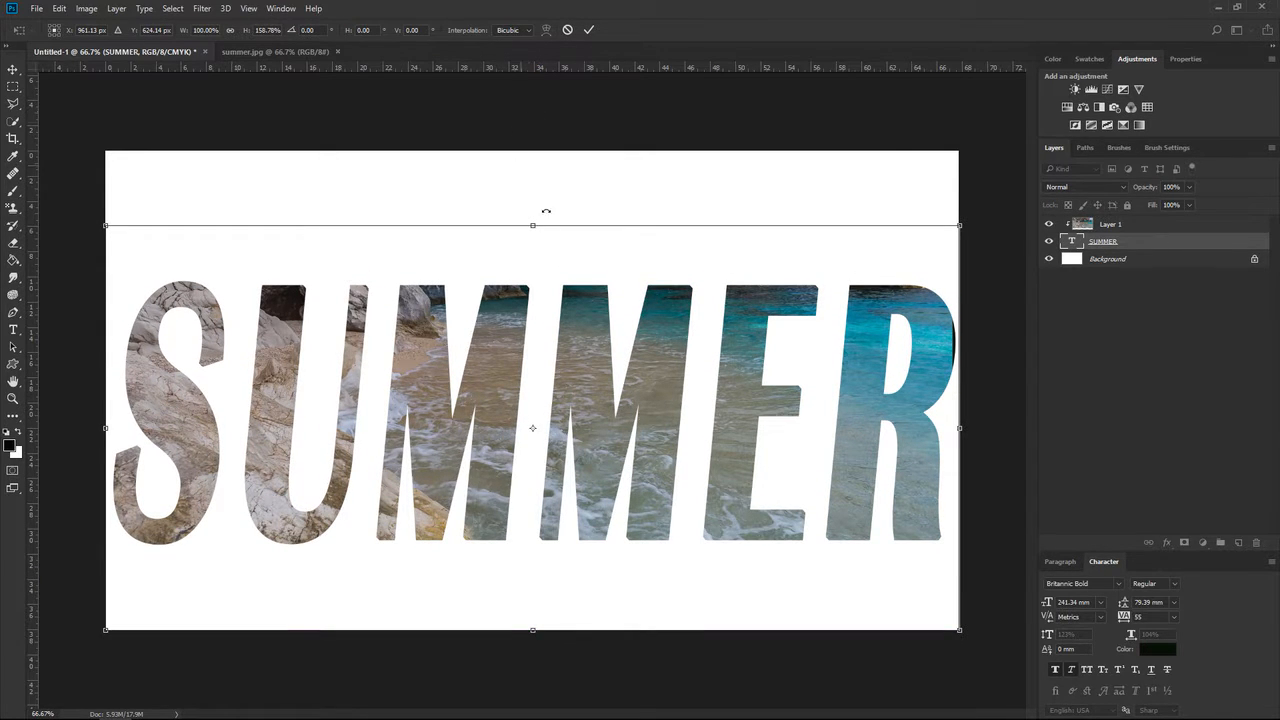
{"action": "left_click_drag", "start_coordinate": [533, 224], "coordinate": [530, 146]}
{"action": "left_click", "coordinate": [588, 29]}
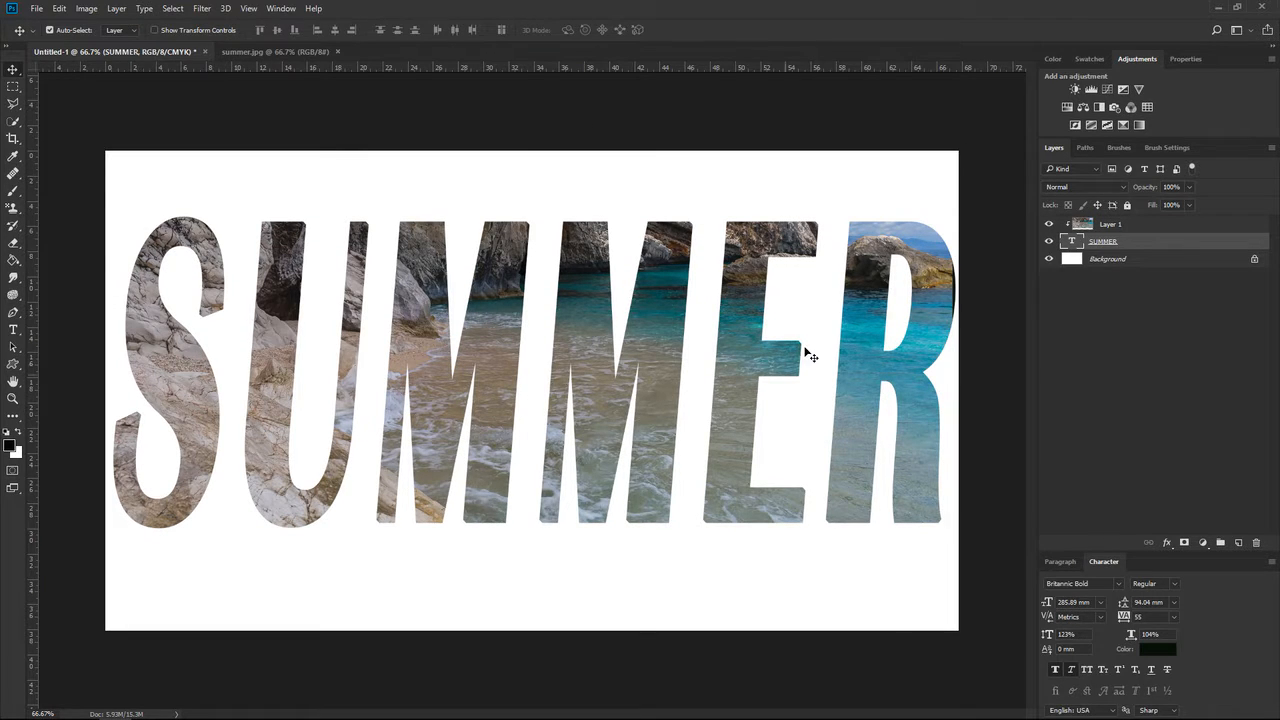
Add a drop shadow to the SUMMER layer with 15% spread and adjust the shadow's size.
{"action": "right_click", "coordinate": [1142, 240]}
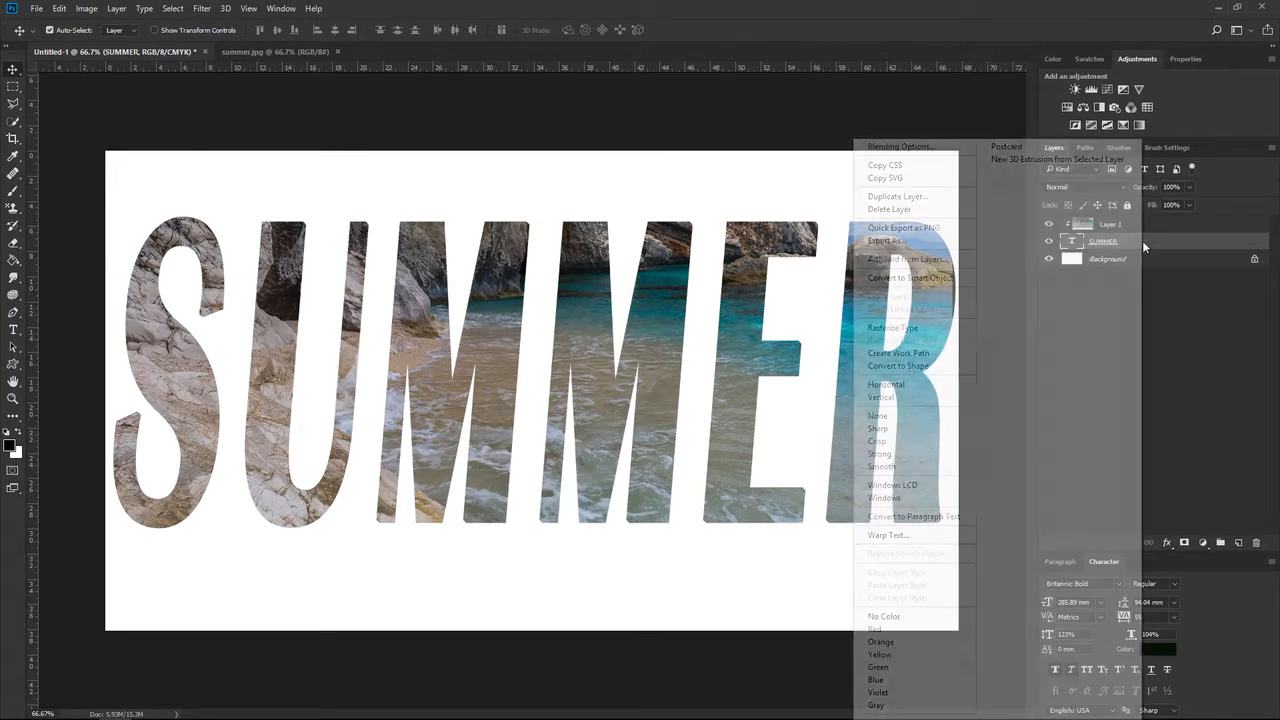
{"action": "left_click", "coordinate": [901, 146]}
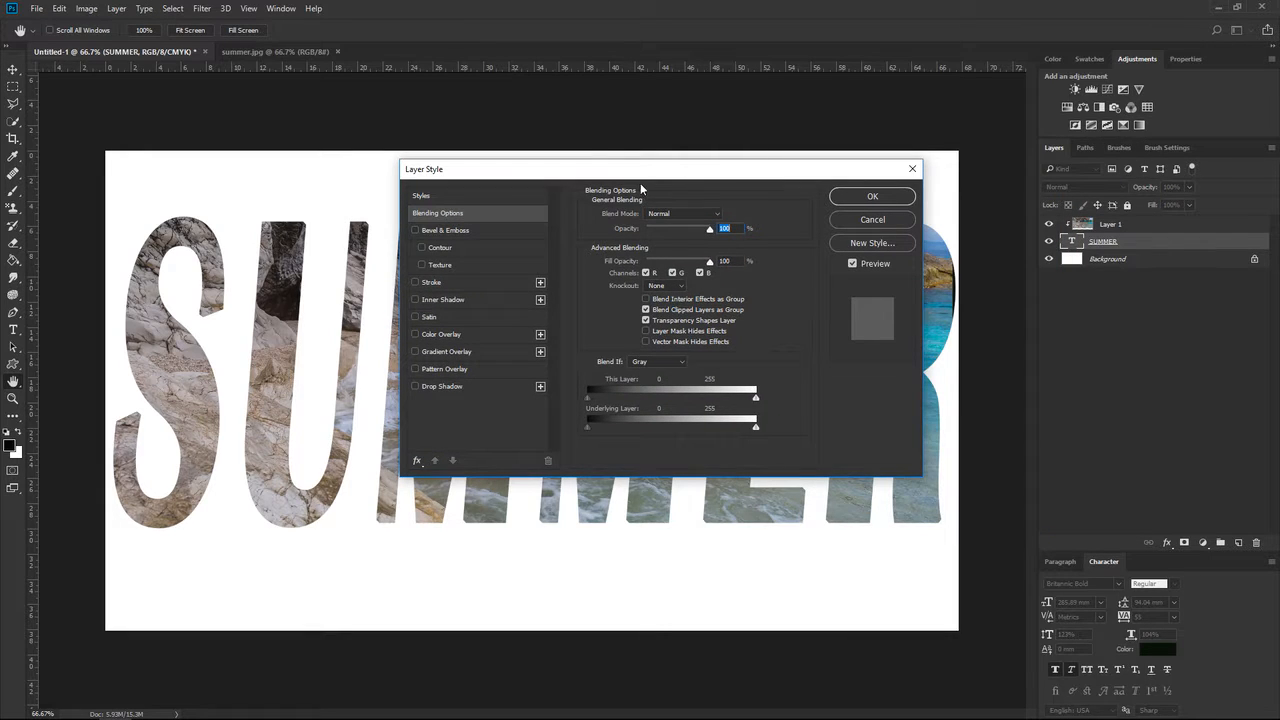
{"action": "left_click", "coordinate": [416, 386]}
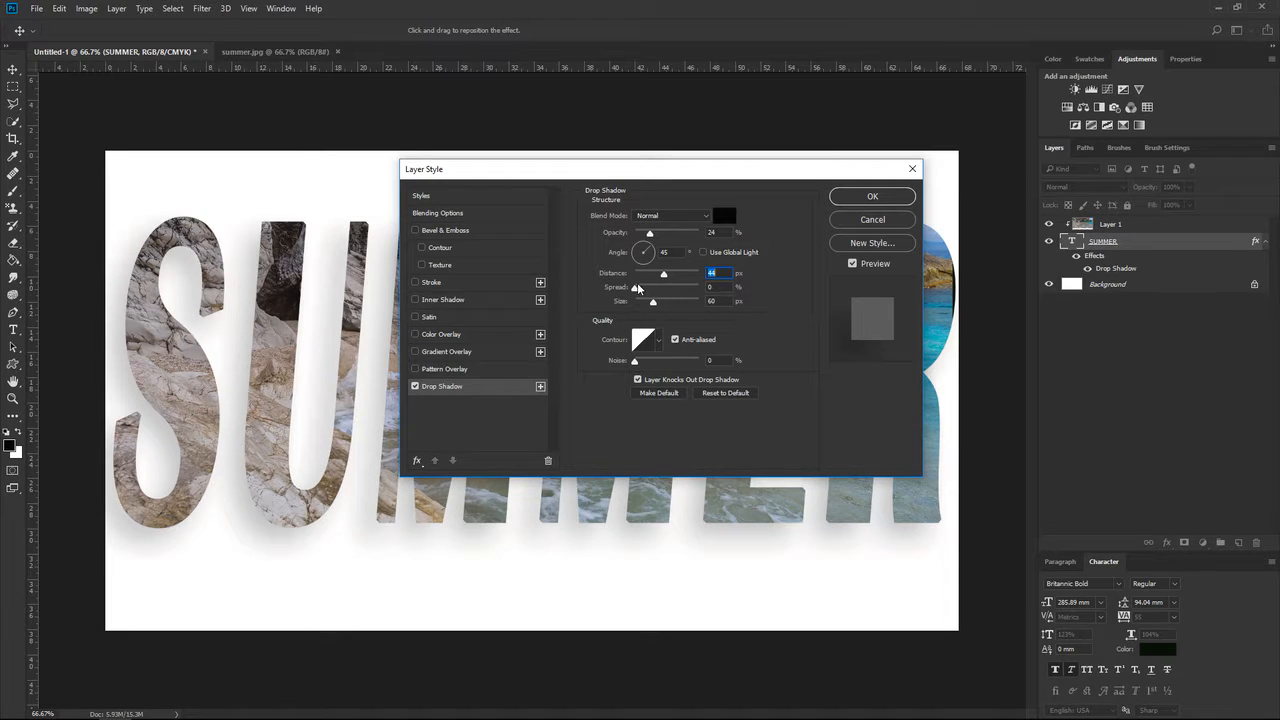
{"action": "left_click_drag", "start_coordinate": [636, 290], "coordinate": [659, 301]}
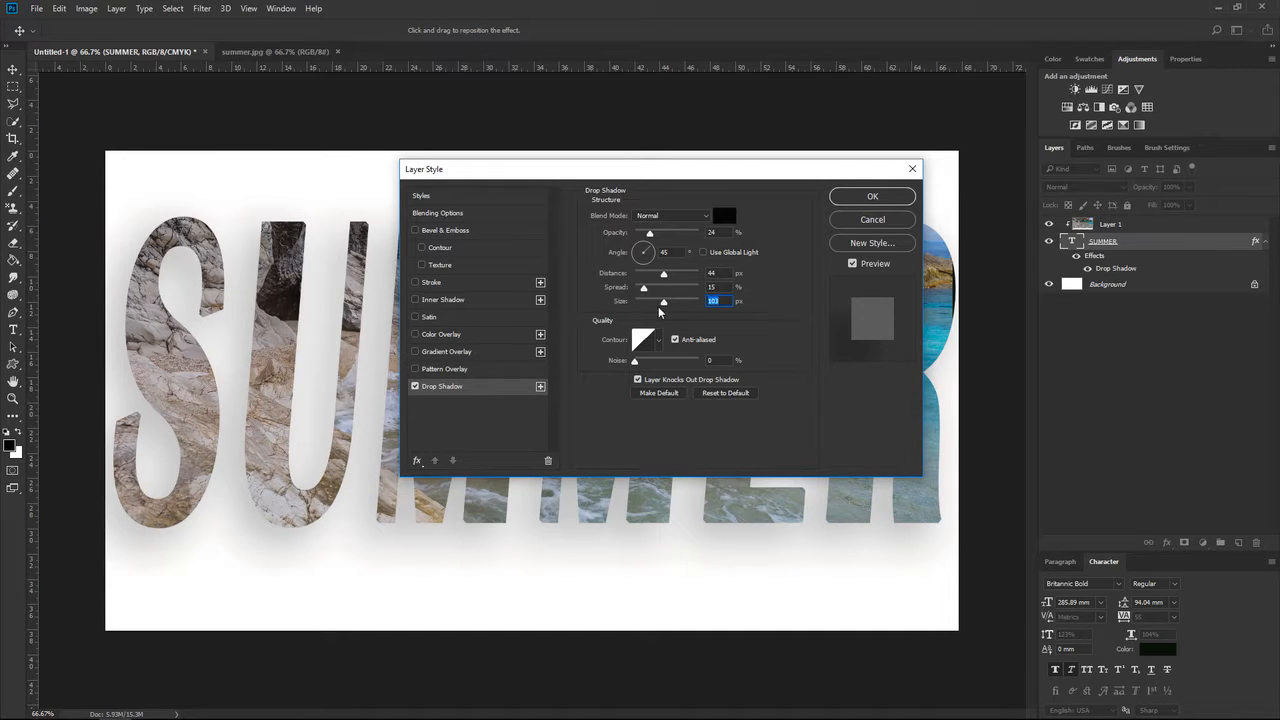
{"action": "left_click_drag", "start_coordinate": [663, 301], "coordinate": [652, 301]}
{"action": "left_click", "coordinate": [872, 196]}
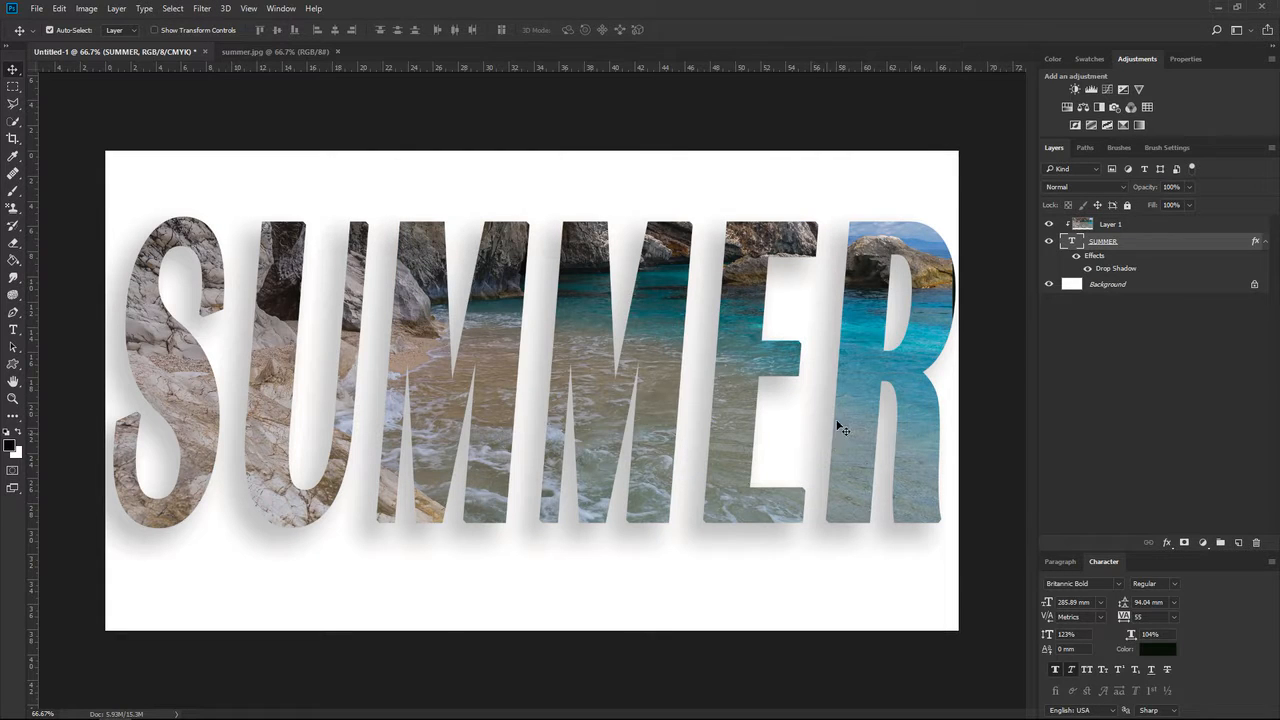
Unlock the Background layer and set the foreground color to yellow dfff09.
{"action": "left_click", "coordinate": [1232, 286]}
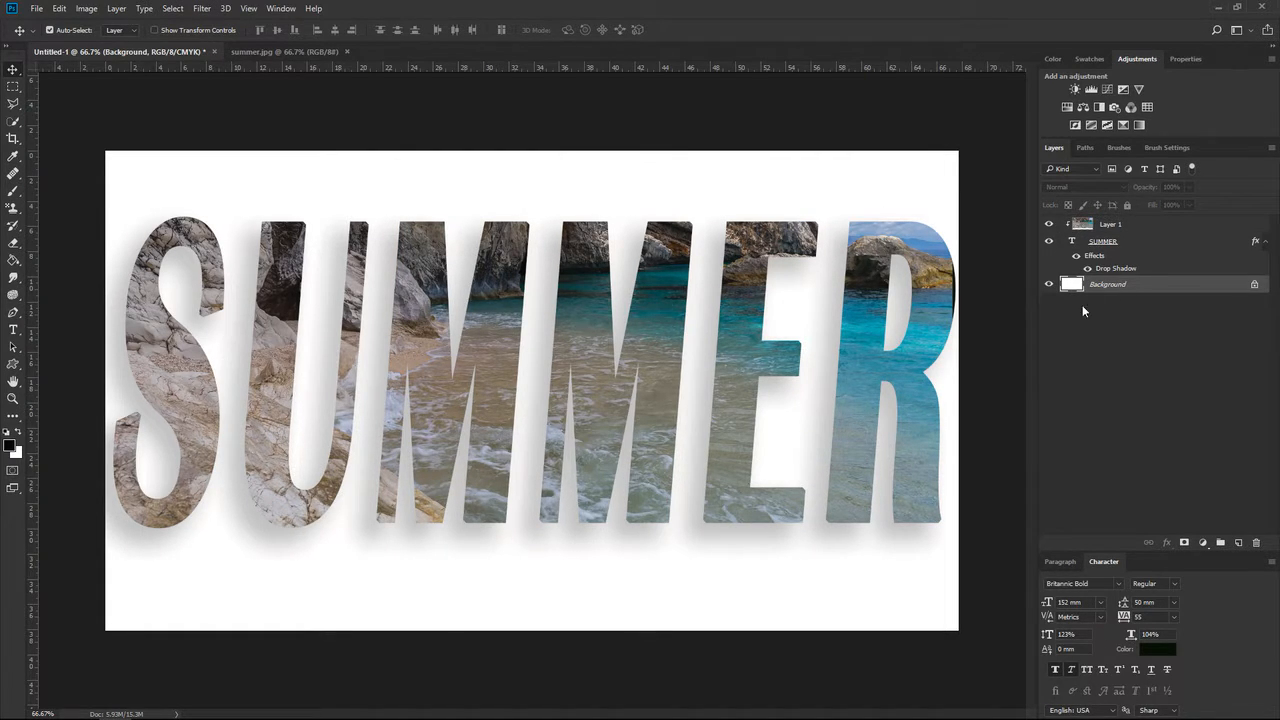
{"action": "left_click", "coordinate": [1256, 287]}
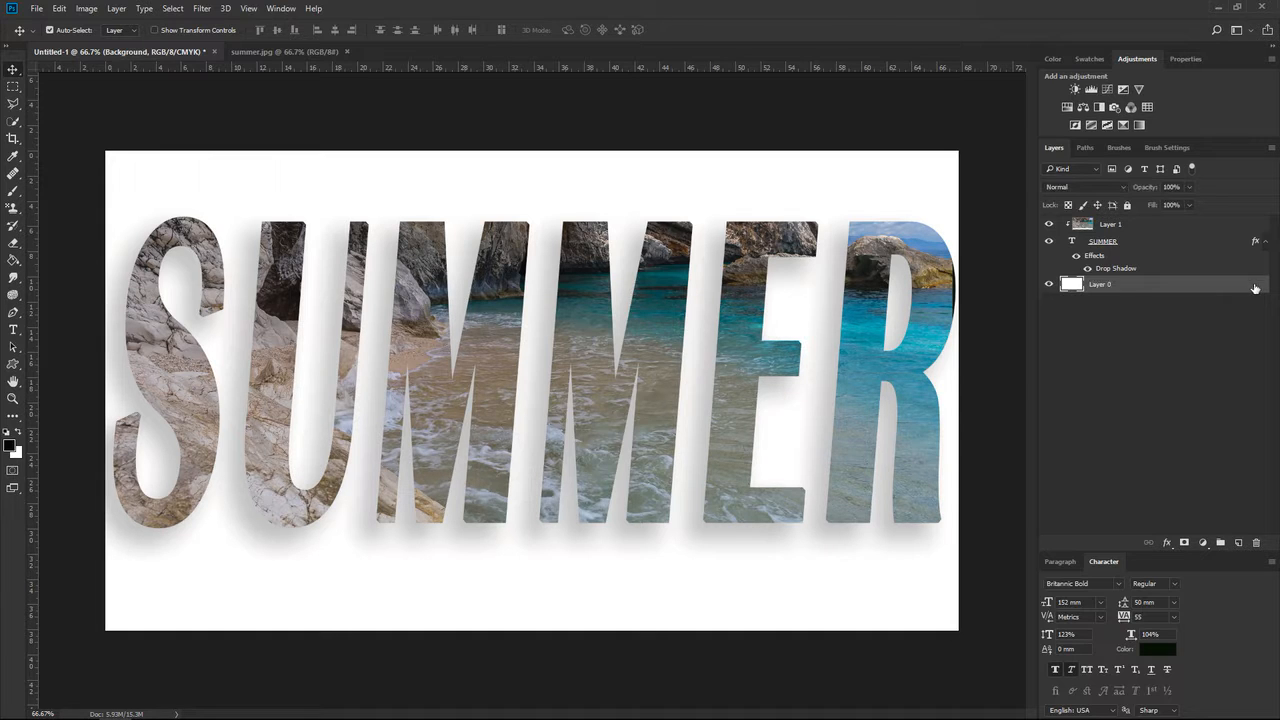
{"action": "left_click", "coordinate": [14, 451]}
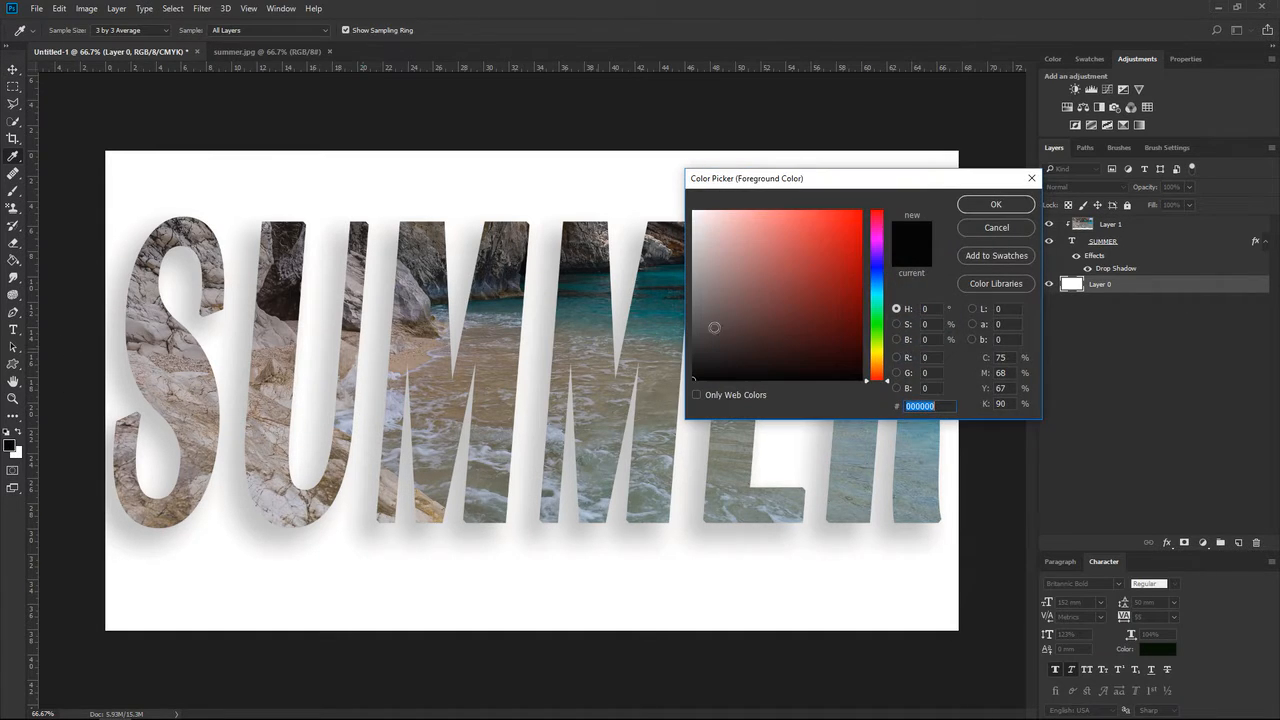
{"action": "left_click", "coordinate": [881, 349]}
{"action": "mouse_move", "coordinate": [858, 214]}
{"action": "left_mouse_down"}
{"action": "mouse_move", "coordinate": [879, 205]}
{"action": "mouse_move", "coordinate": [814, 194]}
{"action": "mouse_move", "coordinate": [856, 191]}
{"action": "left_mouse_up"}
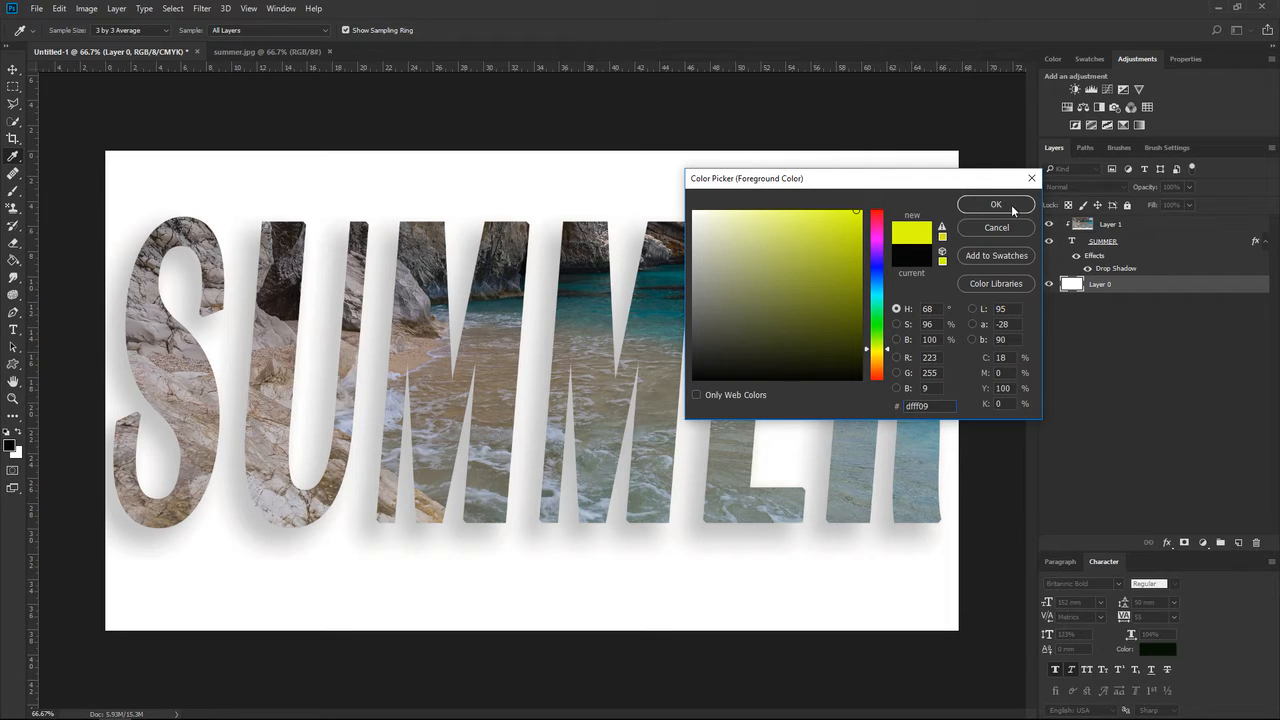
{"action": "left_click", "coordinate": [993, 204]}
{"action": "key", "text": "v"}
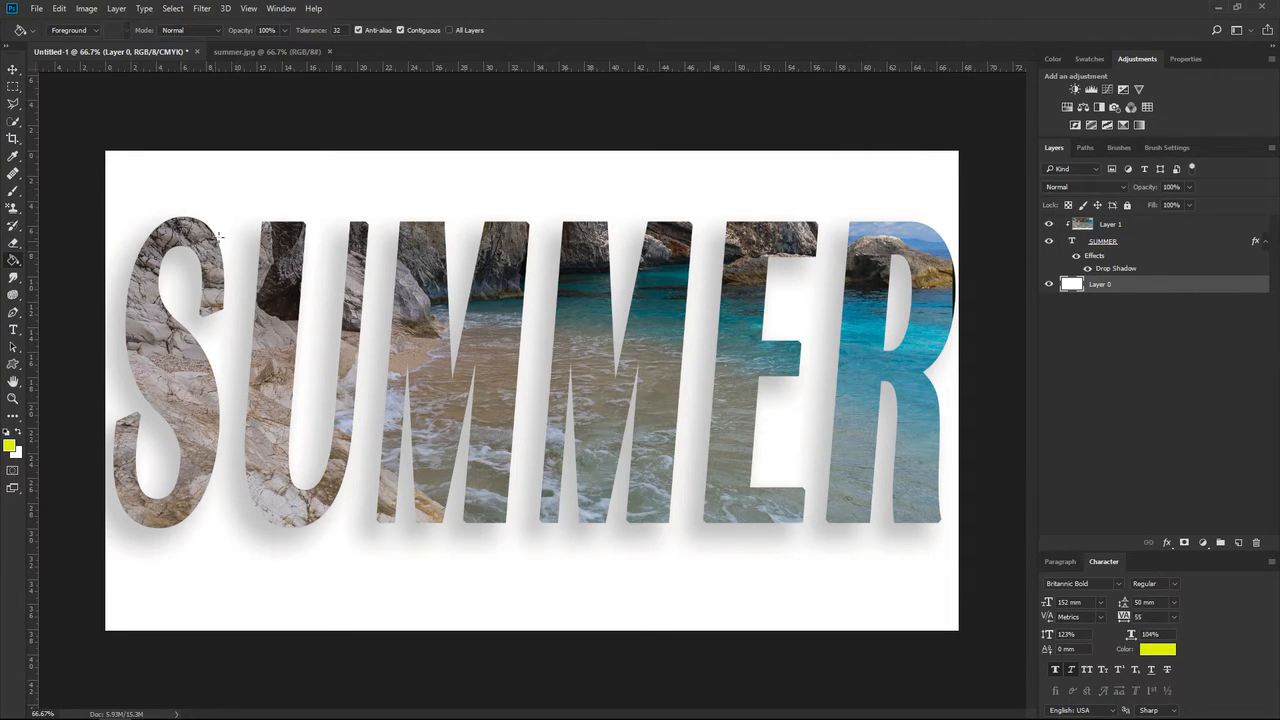
Fill Layer 0 with the yellow foreground color using the Paint Bucket, and shift the clipped photo slightly to the right.
{"action": "left_click_drag", "start_coordinate": [13, 260], "coordinate": [44, 273]}
{"action": "left_click", "coordinate": [45, 270]}
{"action": "left_click", "coordinate": [193, 190]}
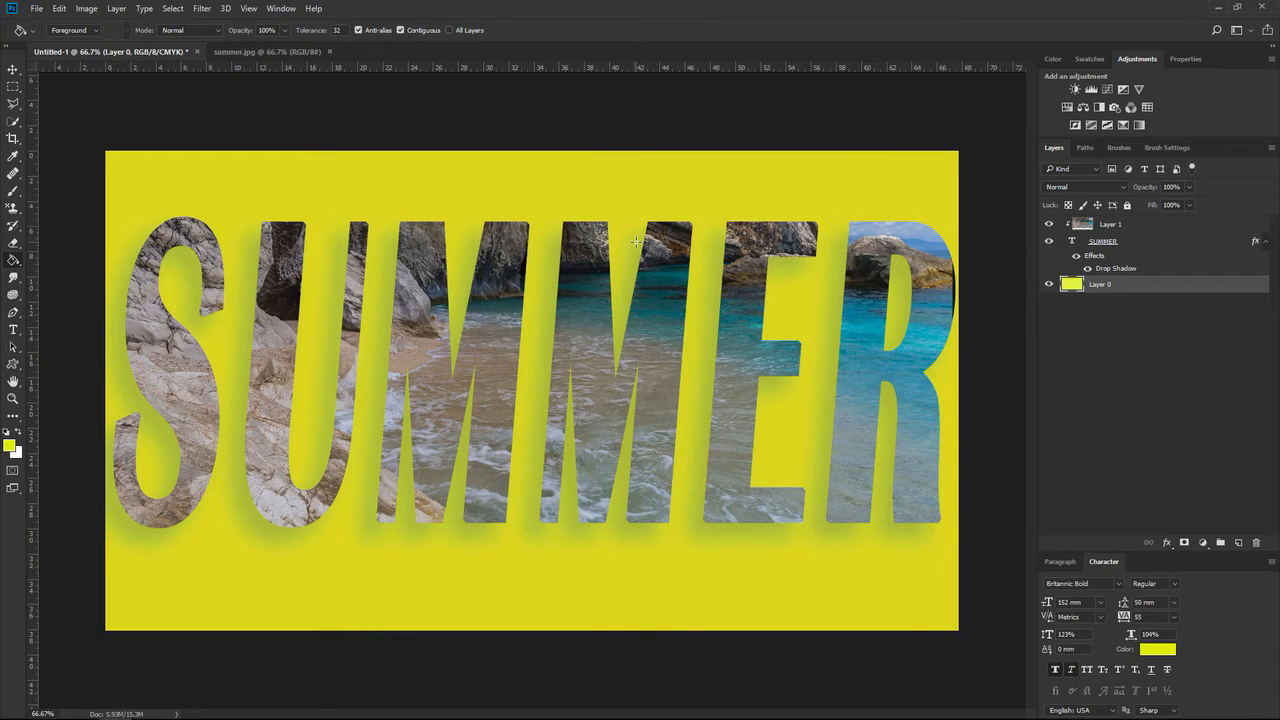
{"action": "key", "text": "v"}
{"action": "left_click_drag", "start_coordinate": [647, 327], "coordinate": [655, 327]}
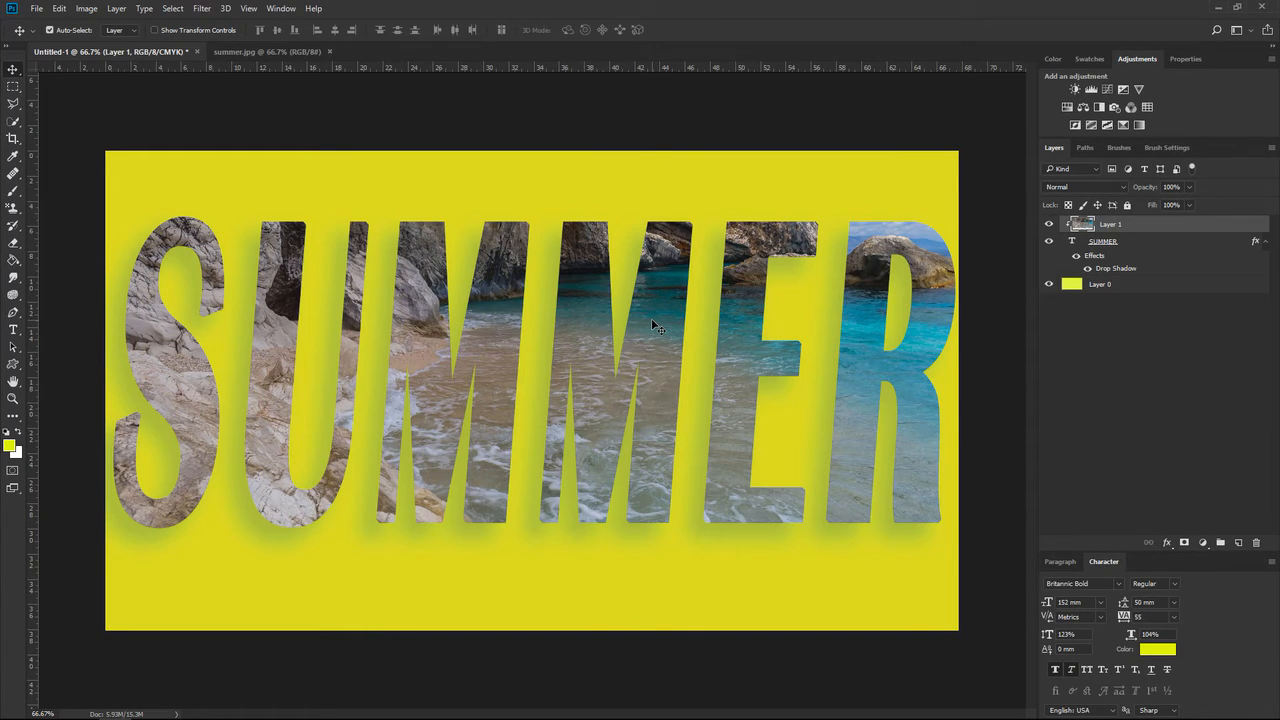